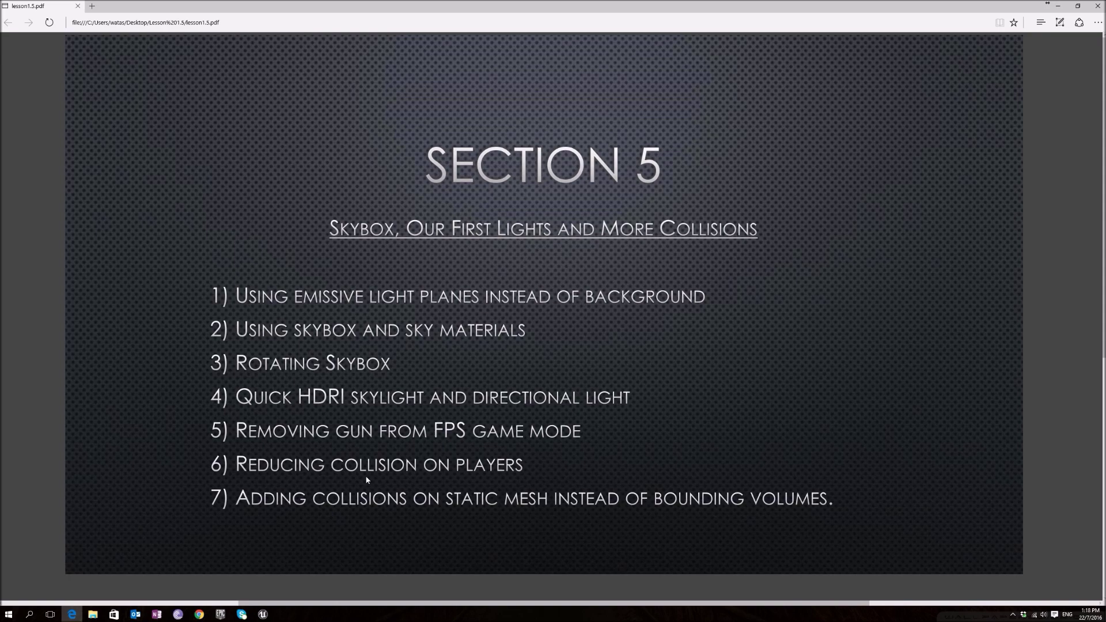
- Turn the viewport toward the window wall after glancing at the notes and lesson PDF
{"action": "left_click", "coordinate": [262, 614]}
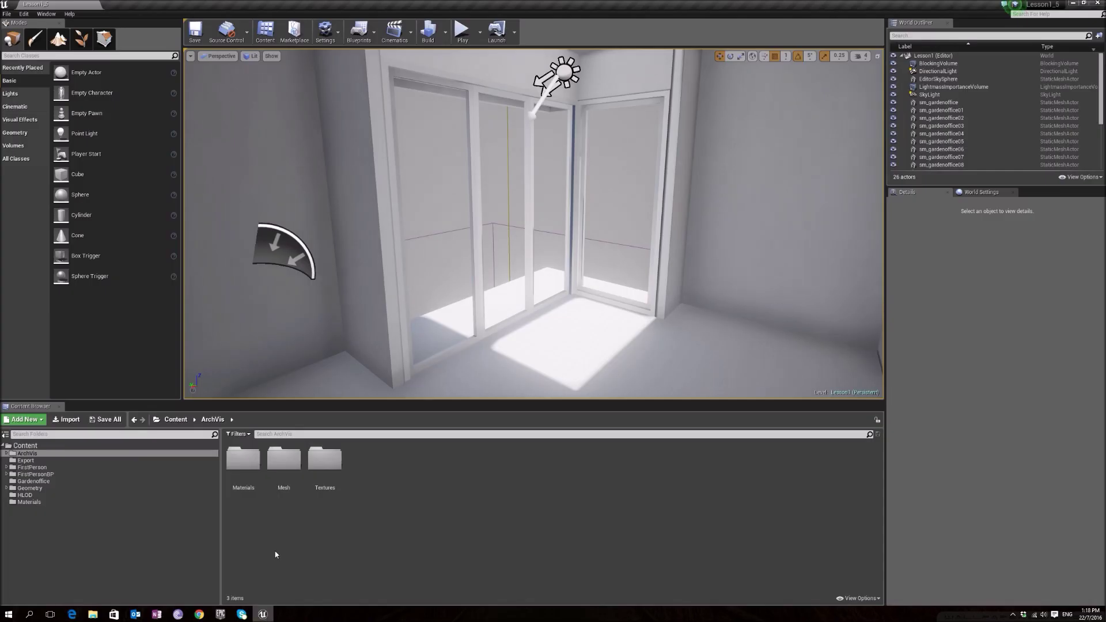
{"action": "right_click_drag", "start_coordinate": [538, 336], "coordinate": [461, 317]}
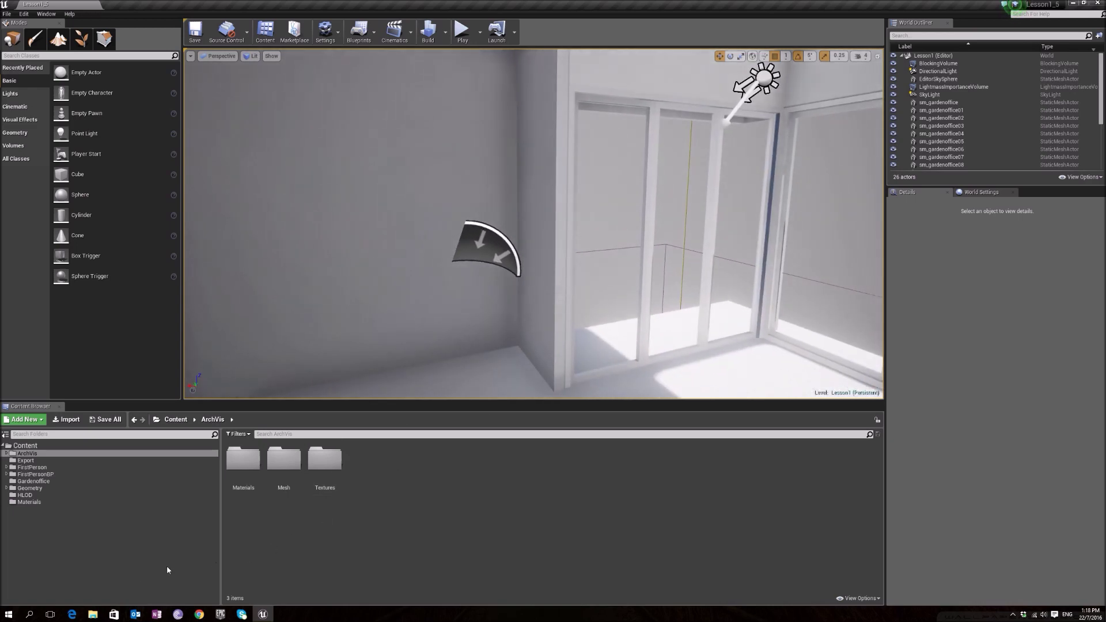
{"action": "left_click", "coordinate": [157, 615]}
{"action": "left_click", "coordinate": [157, 614]}
{"action": "left_click", "coordinate": [73, 615]}
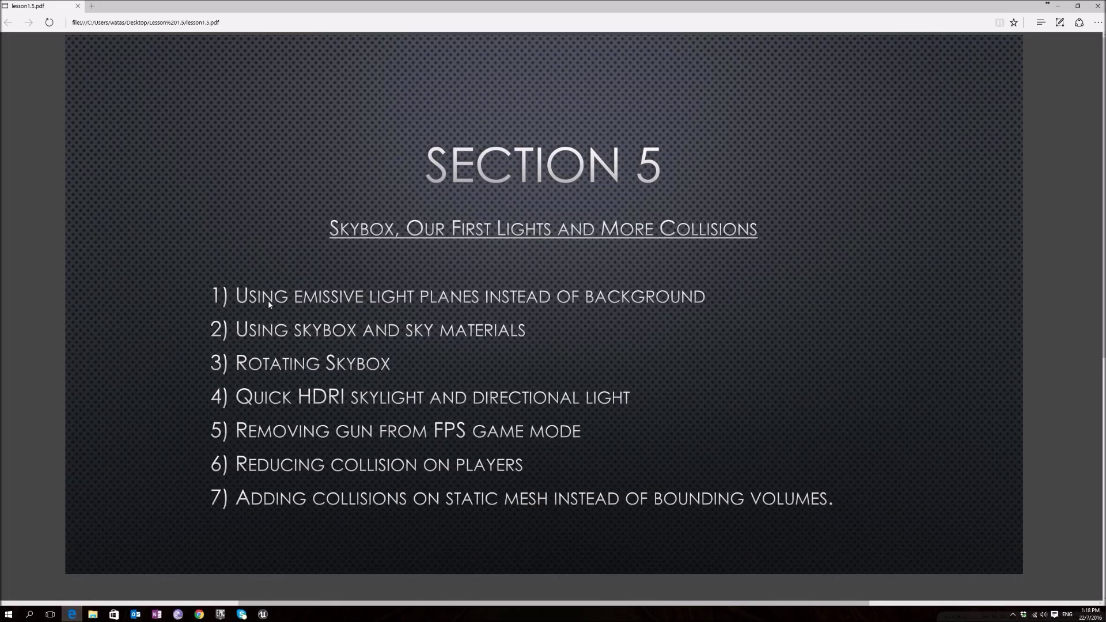
{"action": "left_click", "coordinate": [72, 614]}
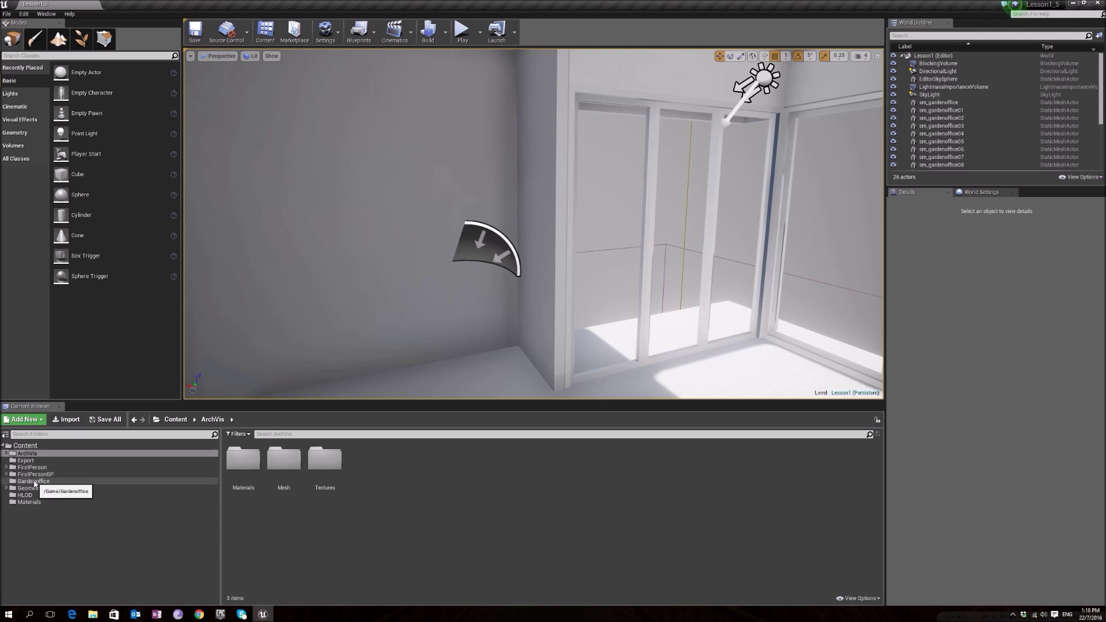
- Expand ArchVis and browse its Materials and Mesh folders, returning to Materials
{"action": "double_click", "coordinate": [13, 453]}
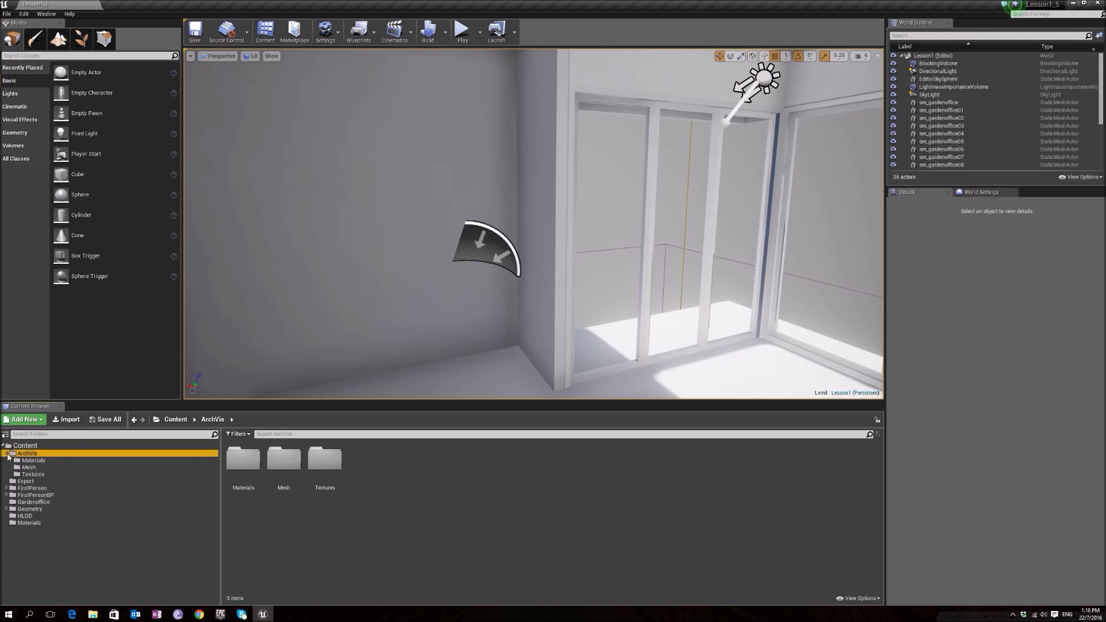
{"action": "left_click", "coordinate": [42, 462]}
{"action": "left_click", "coordinate": [44, 467]}
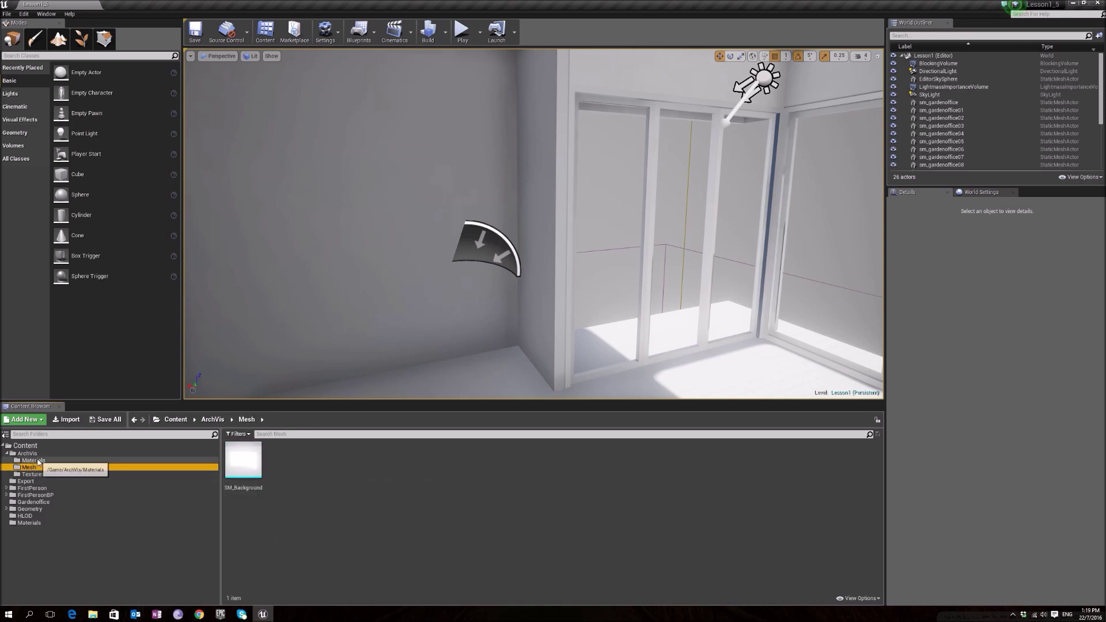
{"action": "left_click", "coordinate": [32, 460]}
- In M_Background_Mat, wire texture RGB to Emissive Color and alpha to Opacity, then save and close
{"action": "double_click", "coordinate": [243, 460]}
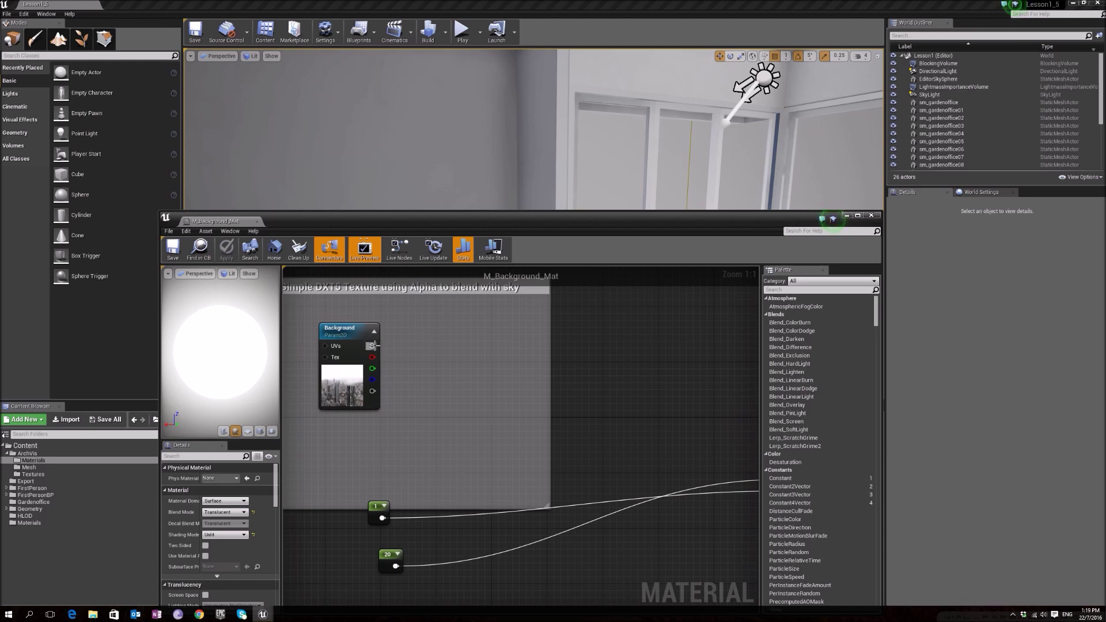
{"action": "left_click_drag", "start_coordinate": [371, 345], "coordinate": [614, 479]}
{"action": "right_click_drag", "start_coordinate": [205, 398], "coordinate": [306, 423]}
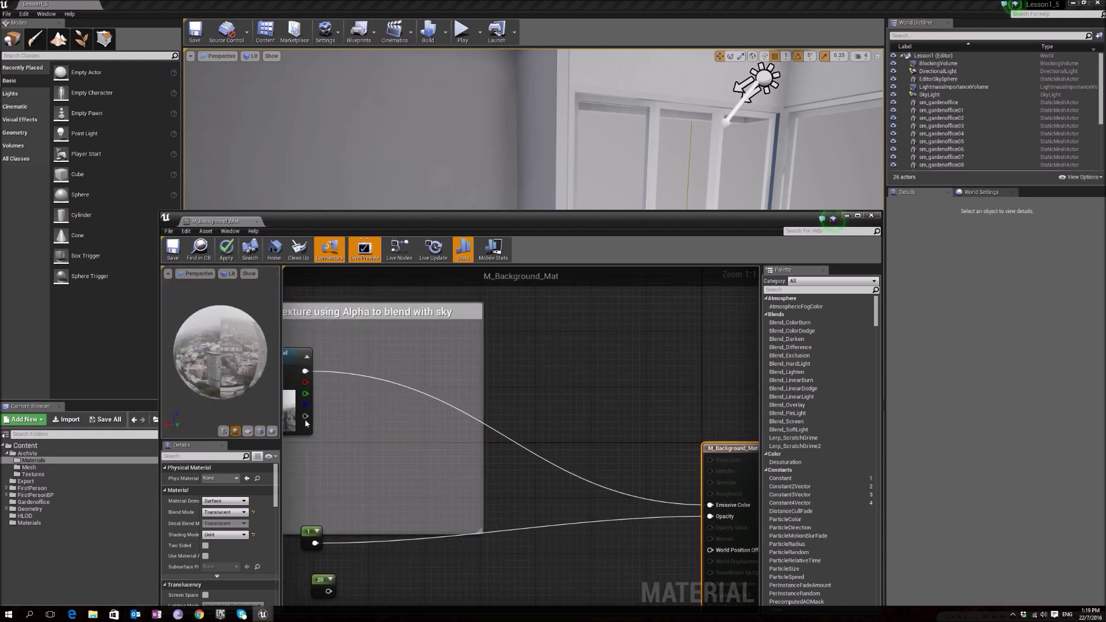
{"action": "left_click_drag", "start_coordinate": [305, 416], "coordinate": [709, 517]}
{"action": "key", "text": "ctrl+s"}
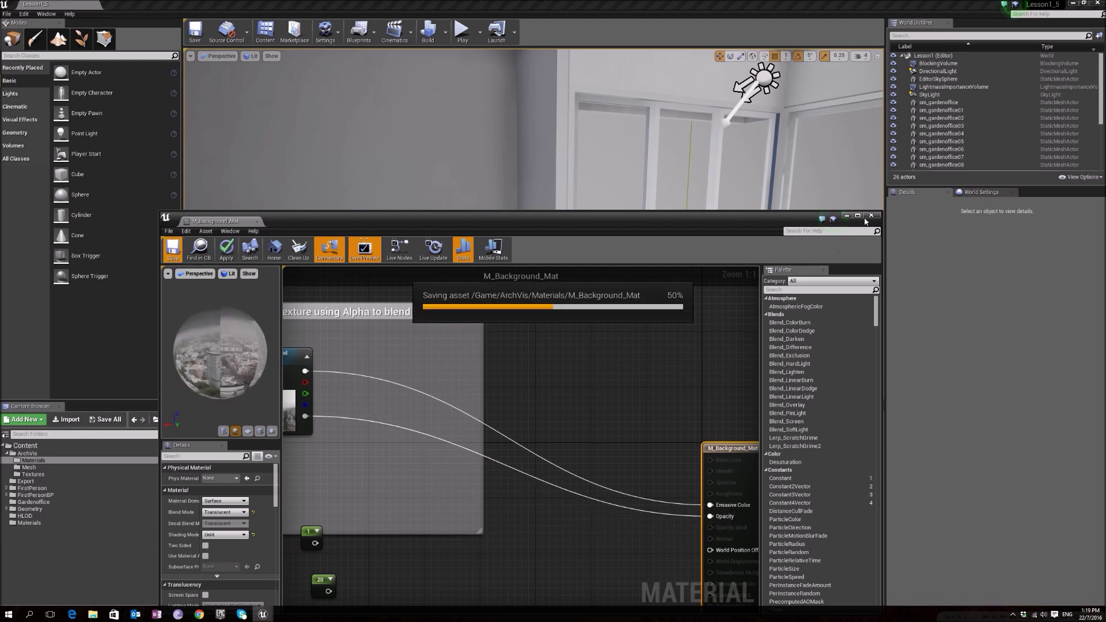
{"action": "left_click", "coordinate": [871, 215]}
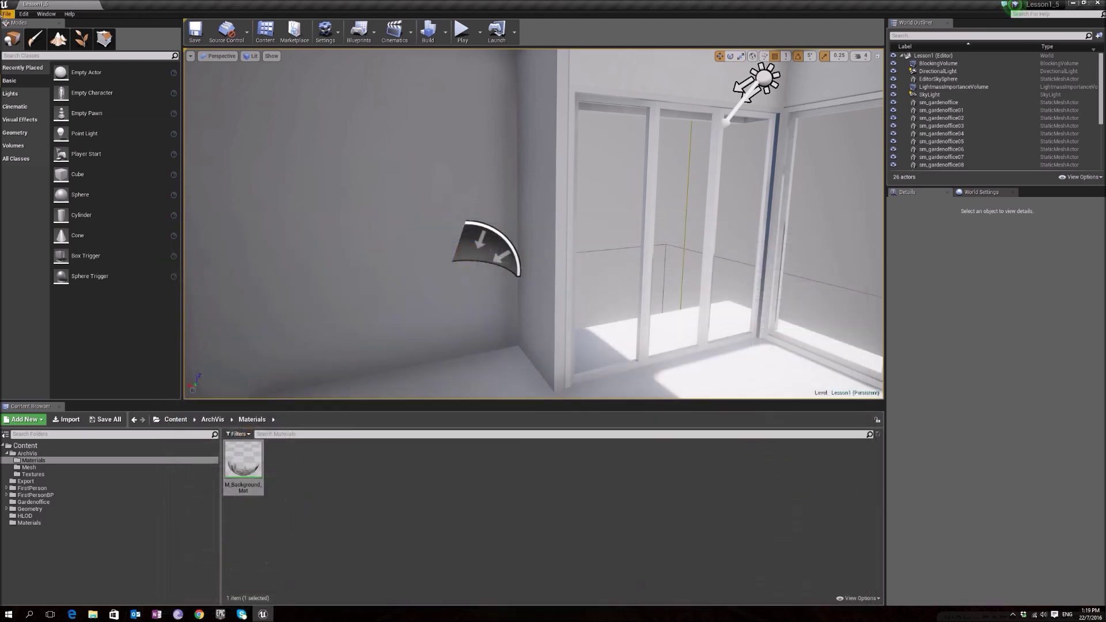
- Open the Lesson1_4_sm_background level and move the camera toward the windows
{"action": "left_click_drag", "start_coordinate": [482, 335], "coordinate": [498, 316]}
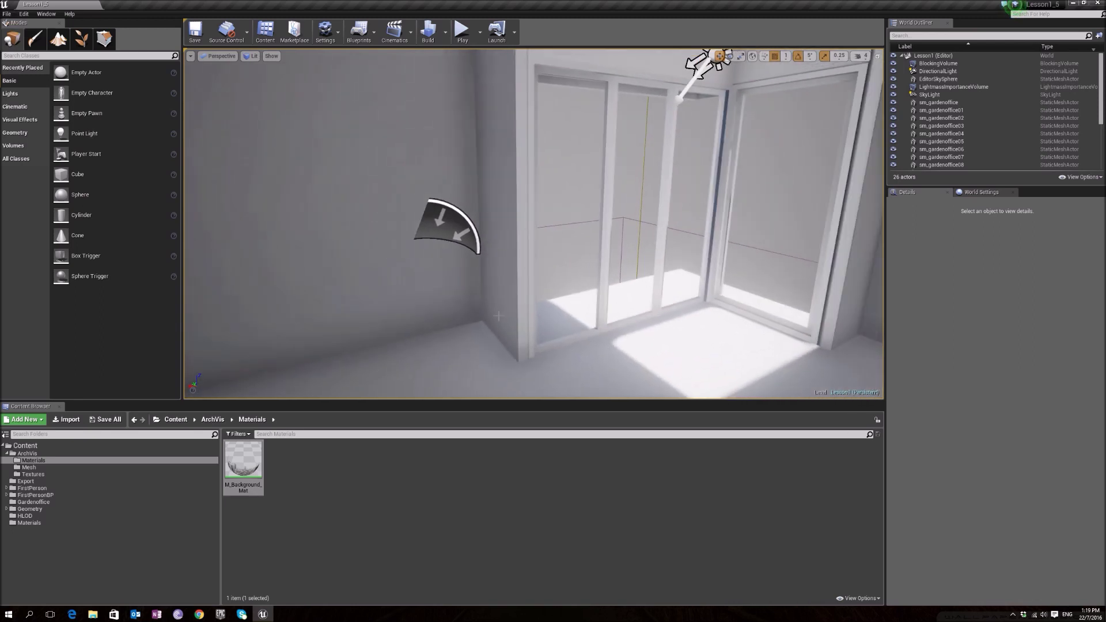
{"action": "left_click", "coordinate": [7, 13]}
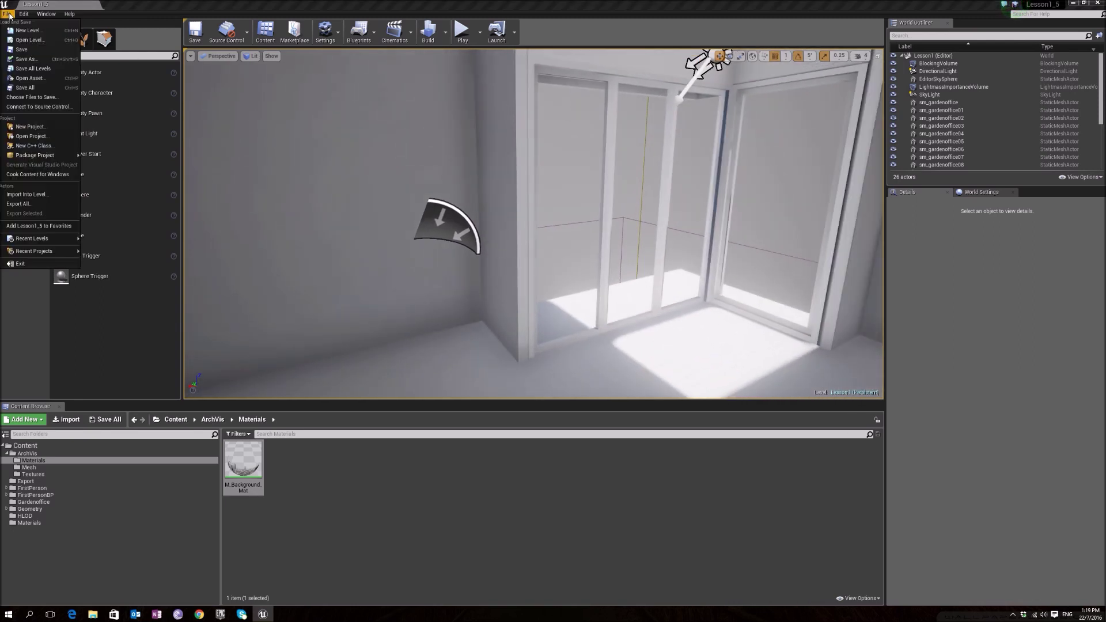
{"action": "left_click", "coordinate": [30, 36]}
{"action": "double_click", "coordinate": [748, 198]}
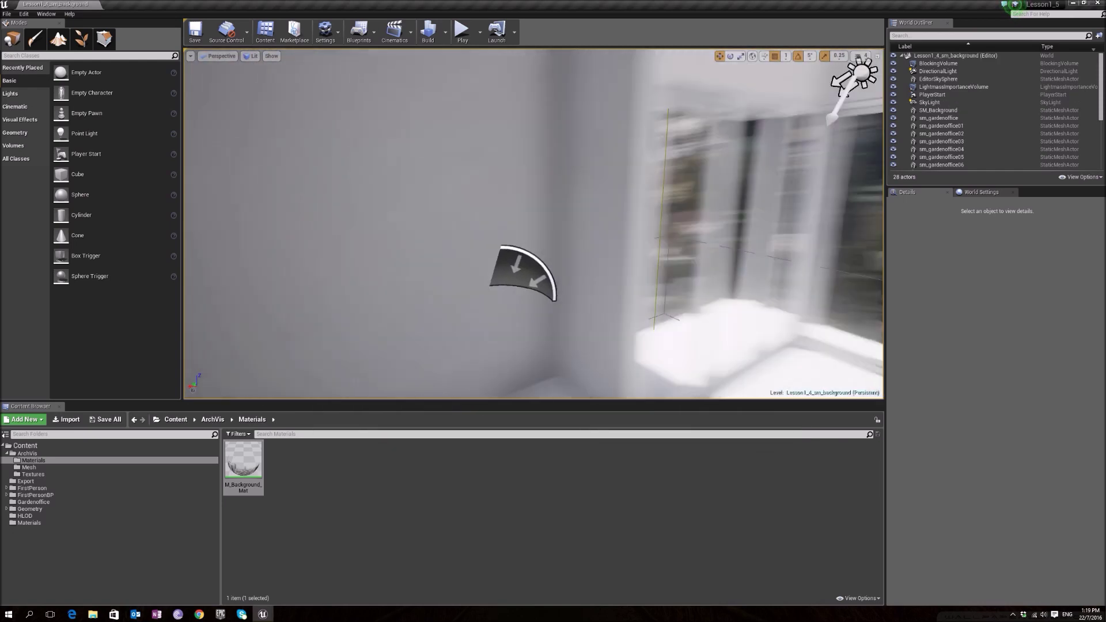
{"action": "key", "text": "Left"}
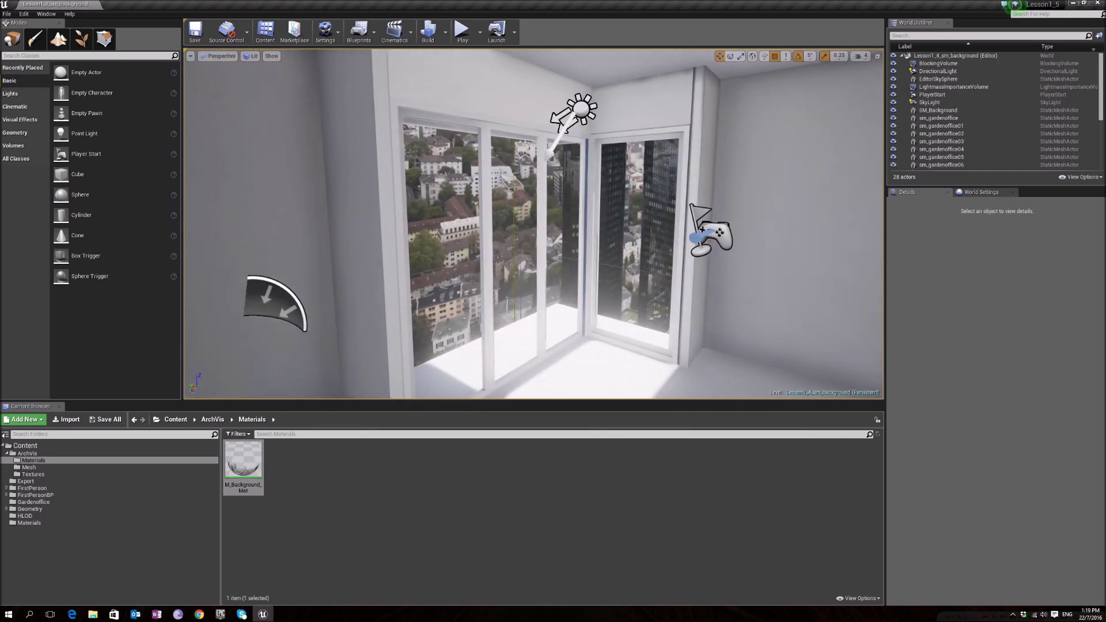
{"action": "key", "text": "Right"}
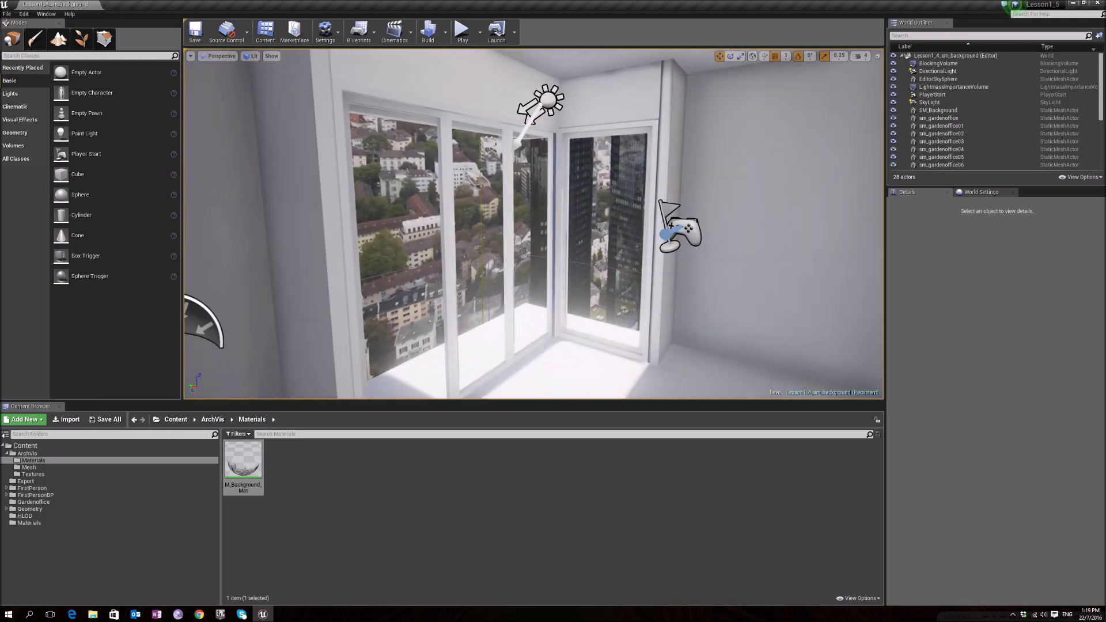
{"action": "key", "text": "Up"}
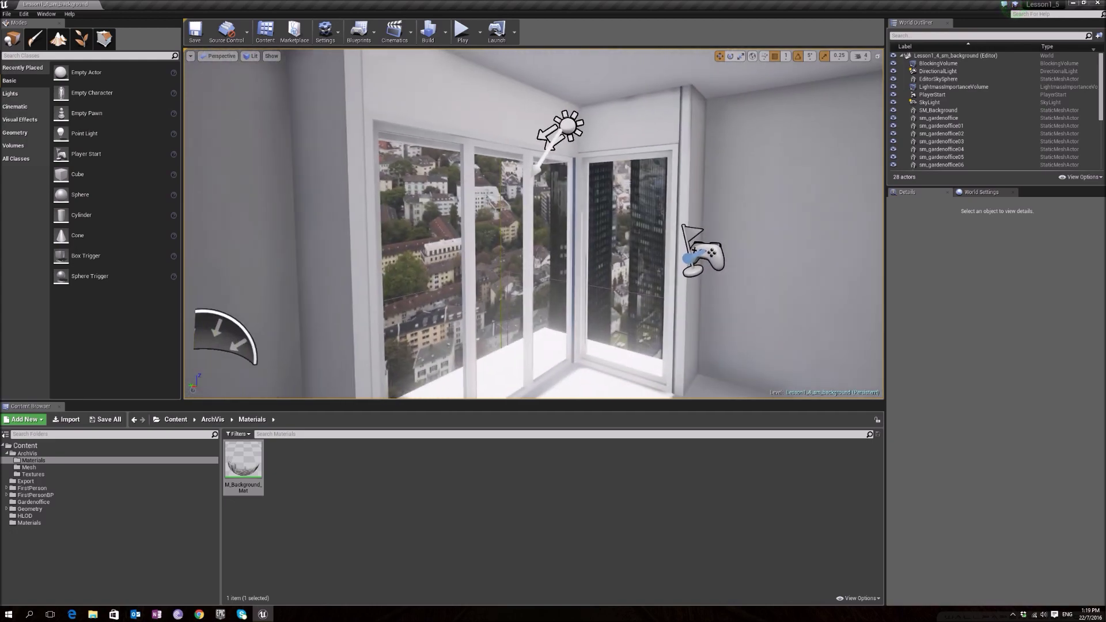
- Check the notes app and the lesson PDF
{"action": "left_click", "coordinate": [162, 614]}
{"action": "right_click", "coordinate": [159, 614]}
{"action": "left_click", "coordinate": [146, 589]}
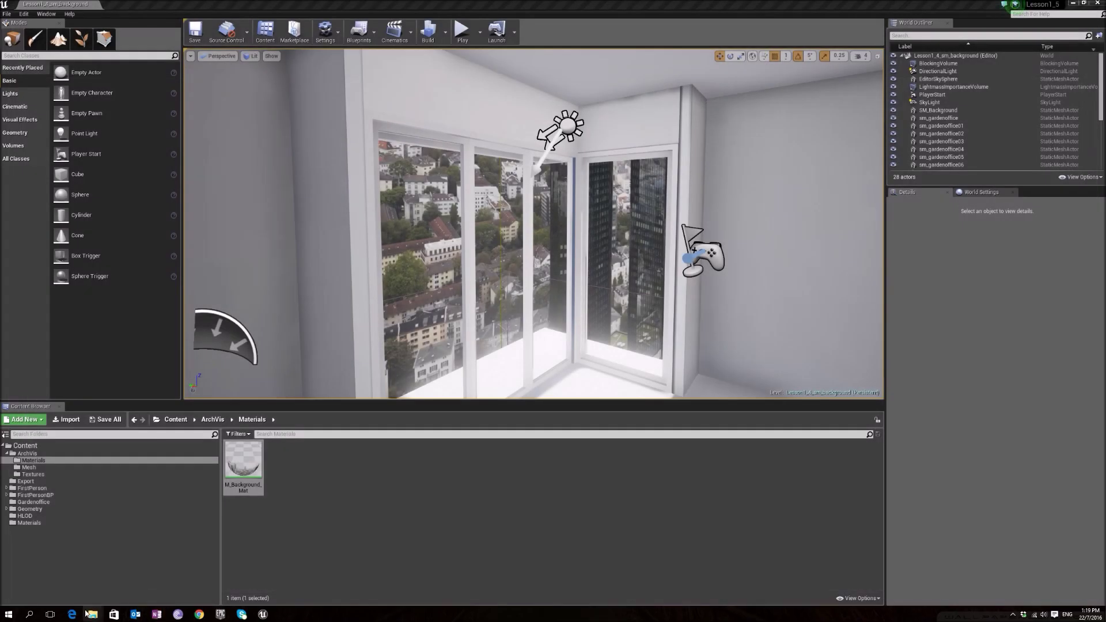
{"action": "left_click", "coordinate": [81, 614]}
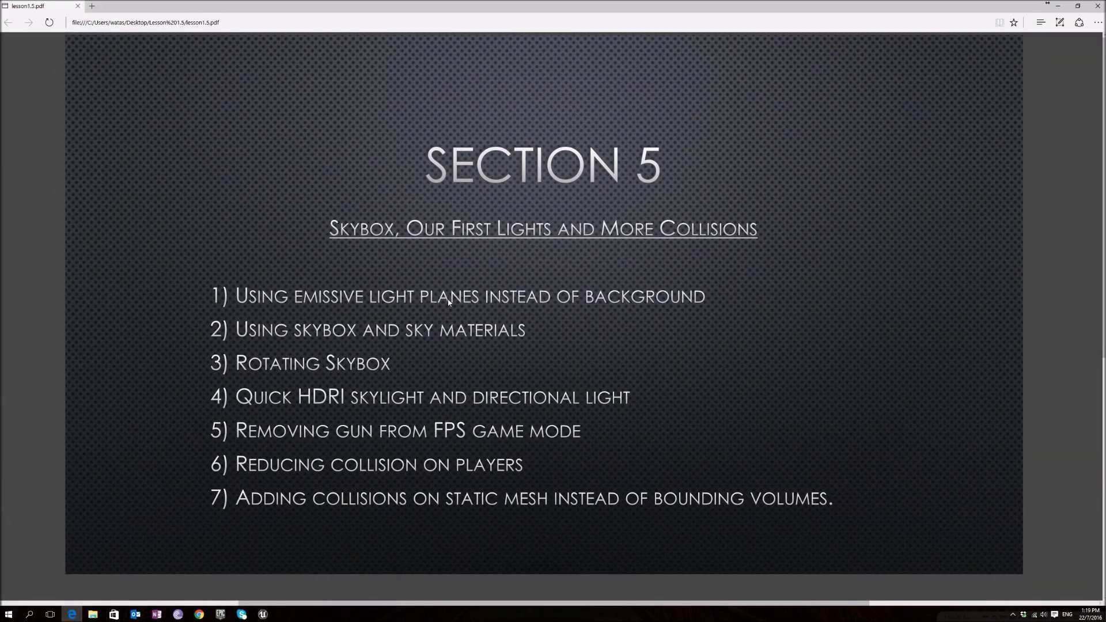
{"action": "left_click", "coordinate": [1054, 6]}
- Select SM_Background and, in top wireframe view, move it along Y to -3644
{"action": "left_click", "coordinate": [1058, 6]}
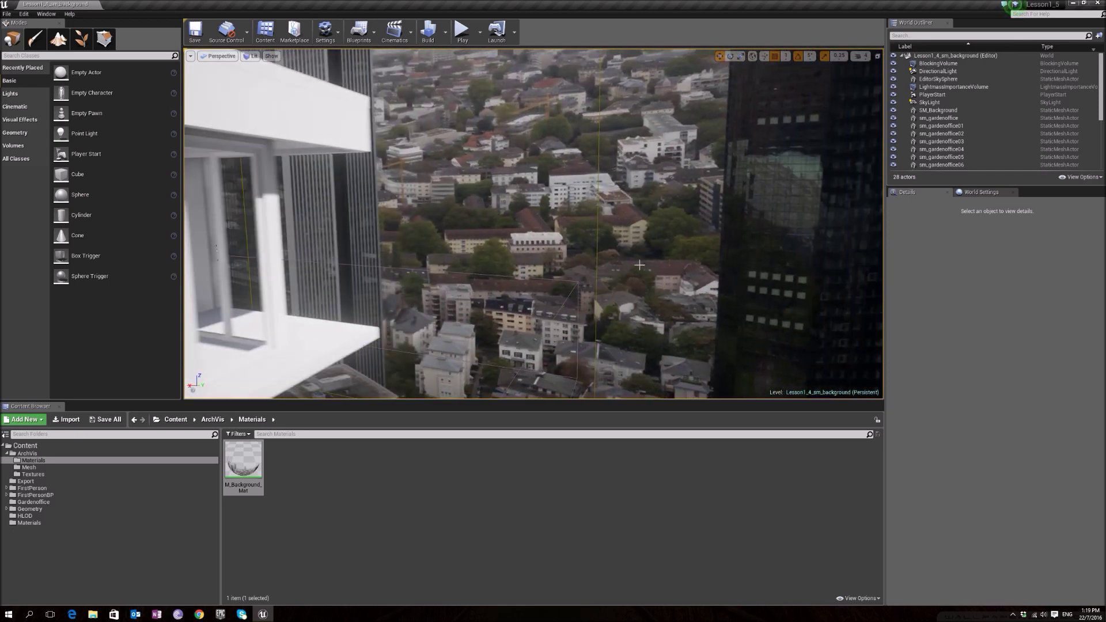
{"action": "left_click", "coordinate": [728, 218]}
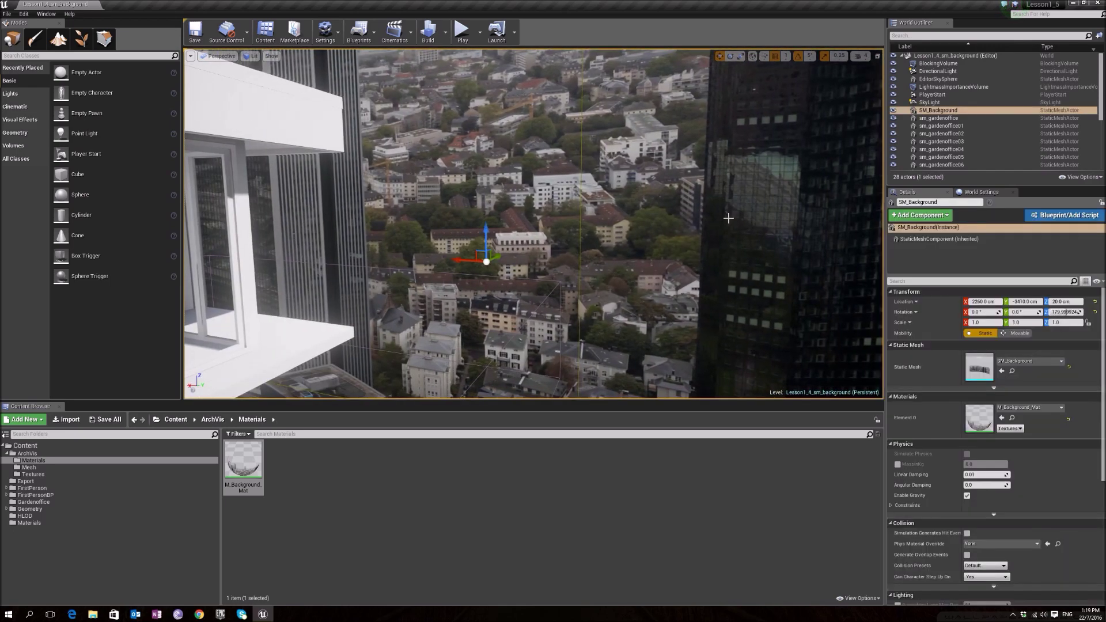
{"action": "left_click", "coordinate": [981, 322]}
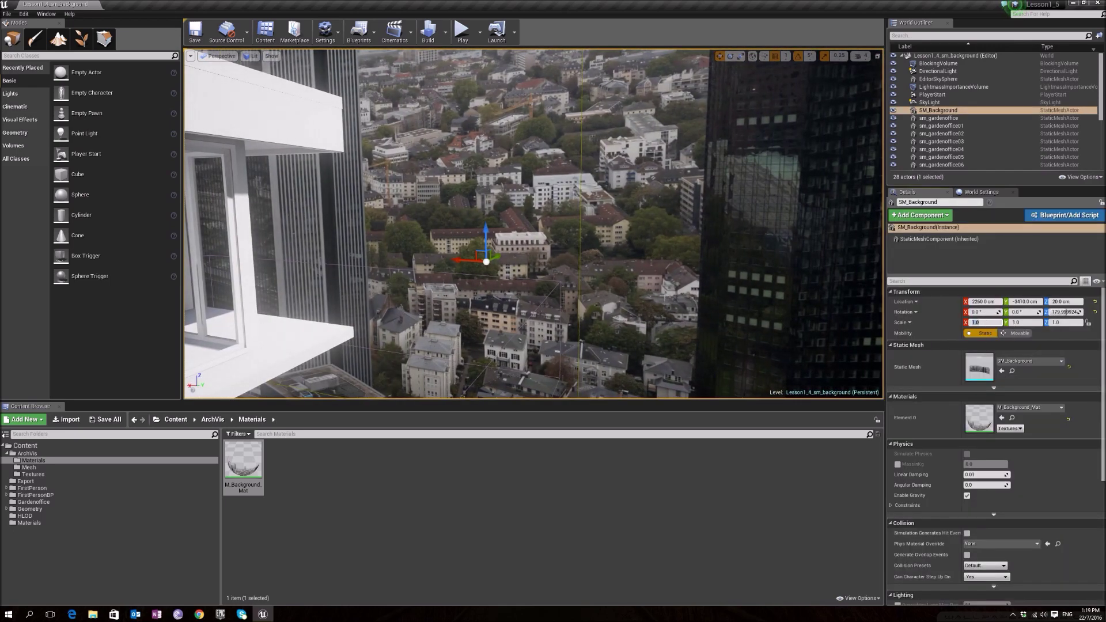
{"action": "key", "text": "alt+h"}
{"action": "scroll", "coordinate": [666, 212], "scroll_direction": "up", "scroll_amount": 8}
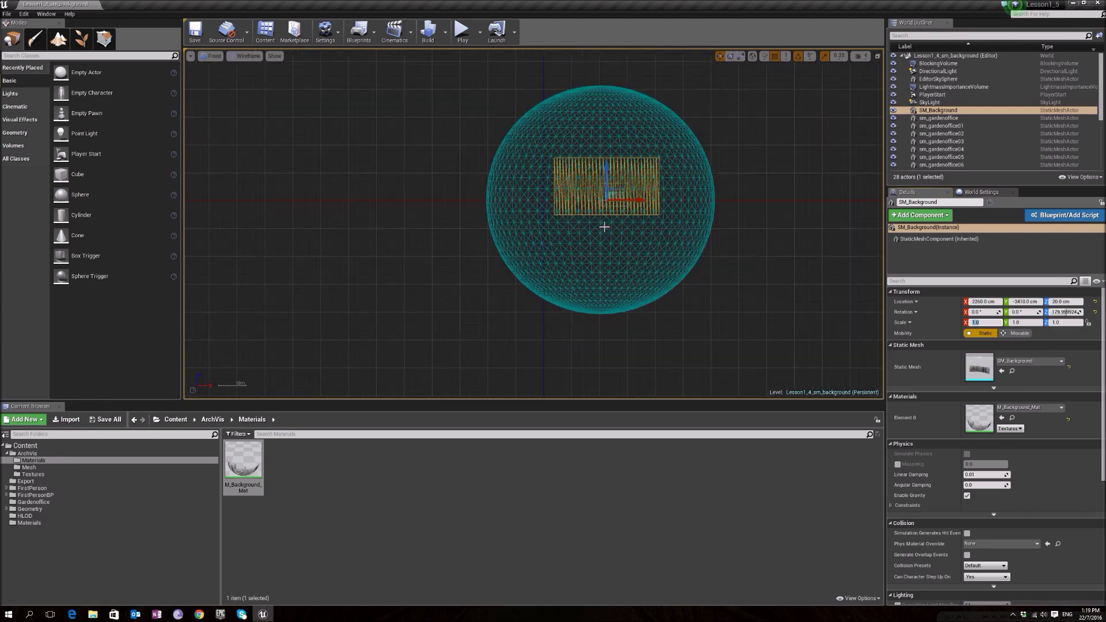
{"action": "key", "text": "alt+j"}
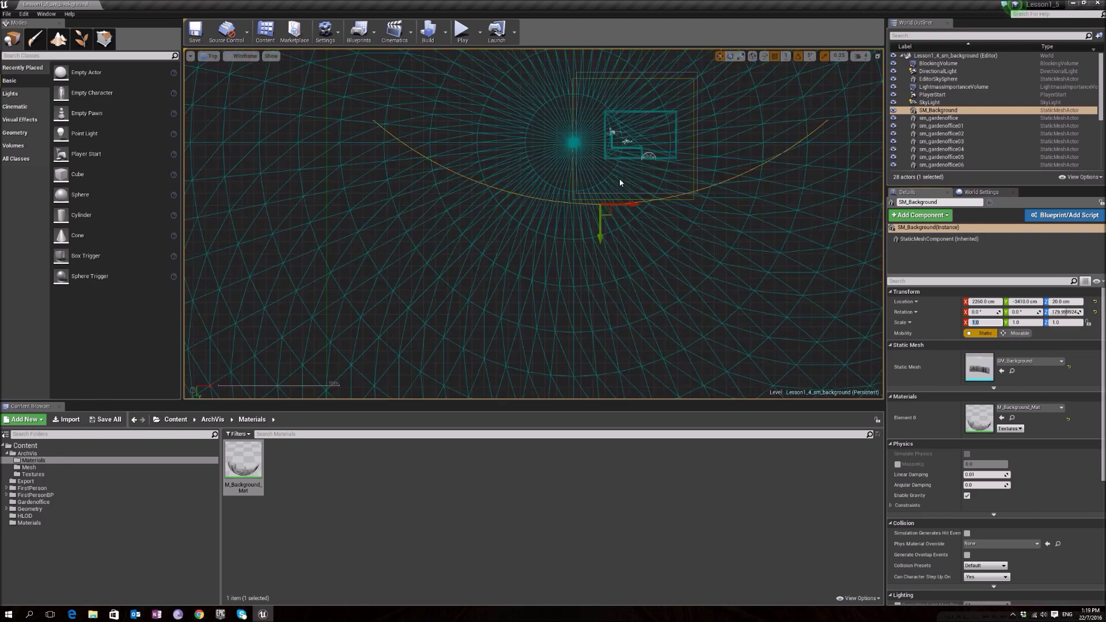
{"action": "scroll", "coordinate": [603, 224], "scroll_direction": "down", "scroll_amount": 1}
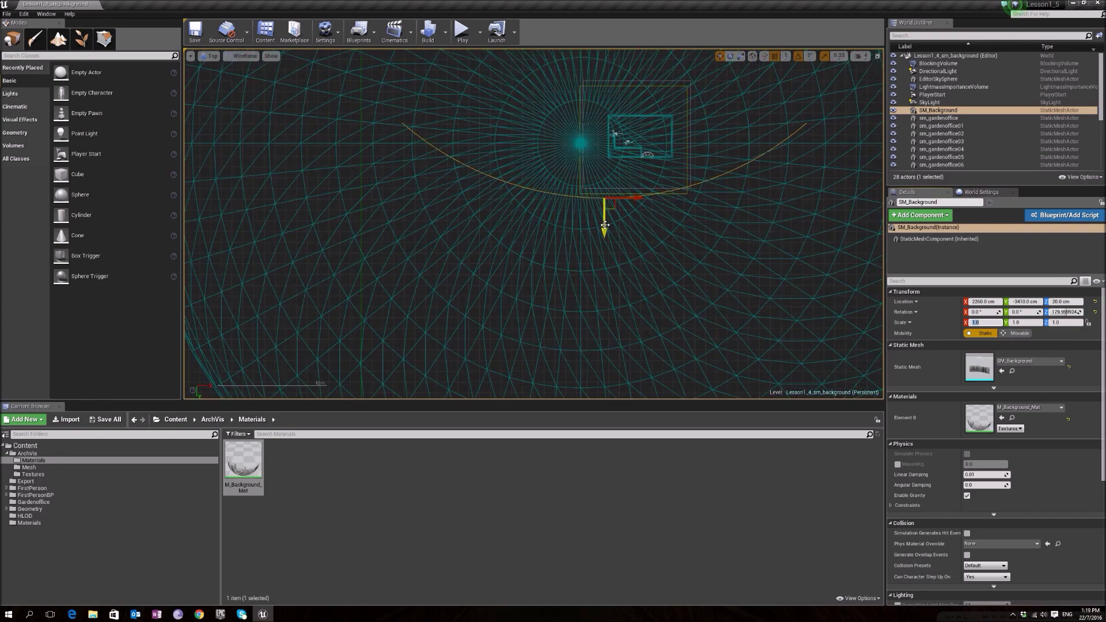
{"action": "left_click_drag", "start_coordinate": [603, 225], "coordinate": [655, 186]}
- Rotate the backdrop 15° about Z and return to the lit perspective view
{"action": "key", "text": "e"}
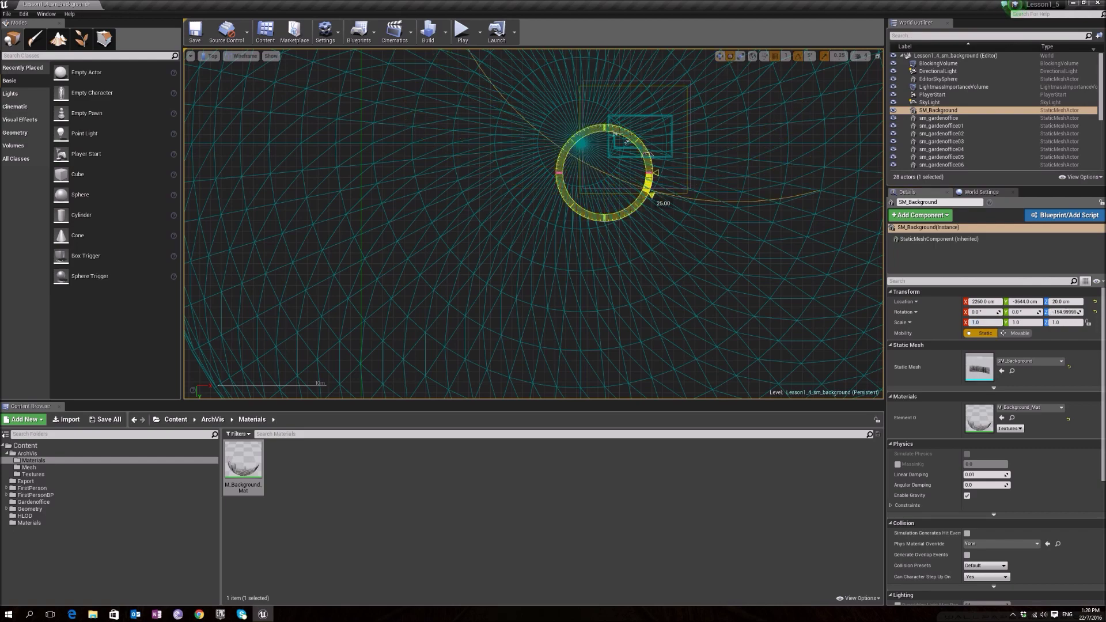
{"action": "key", "text": "alt+g"}
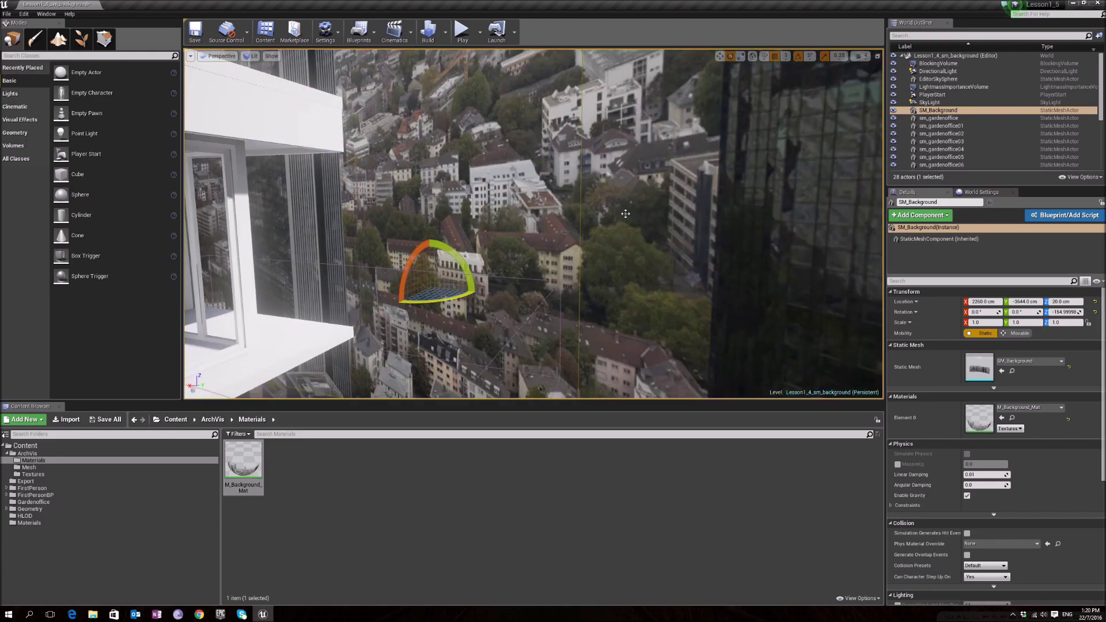
{"action": "scroll", "coordinate": [624, 214], "scroll_direction": "down", "scroll_amount": 10}
{"action": "scroll", "coordinate": [624, 214], "scroll_direction": "up", "scroll_amount": 10}
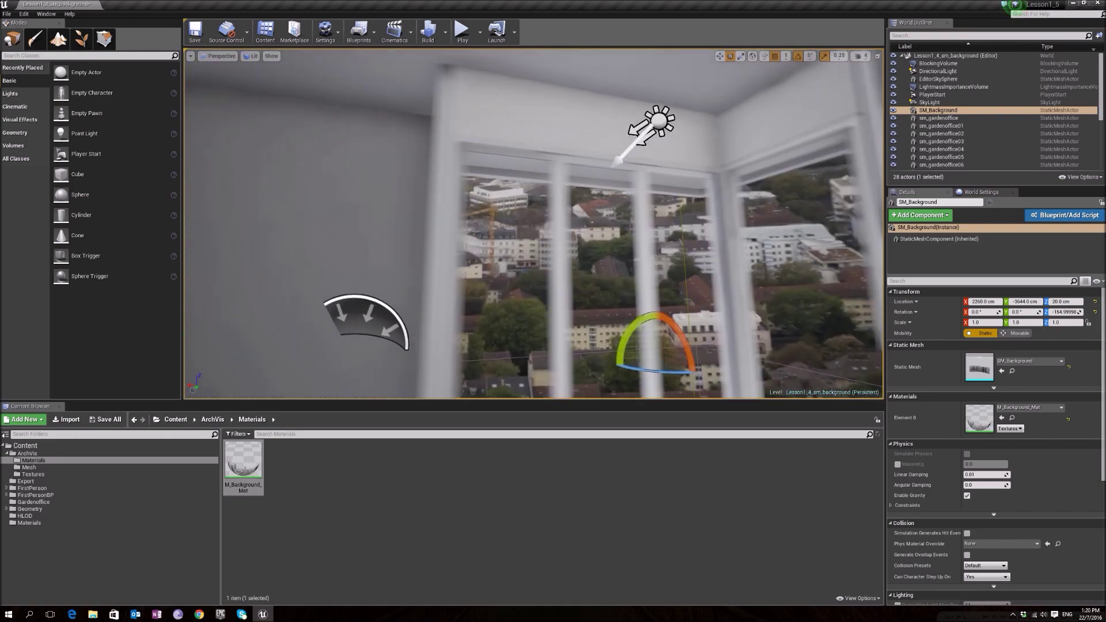
{"action": "right_click_drag", "start_coordinate": [625, 214], "coordinate": [579, 213]}
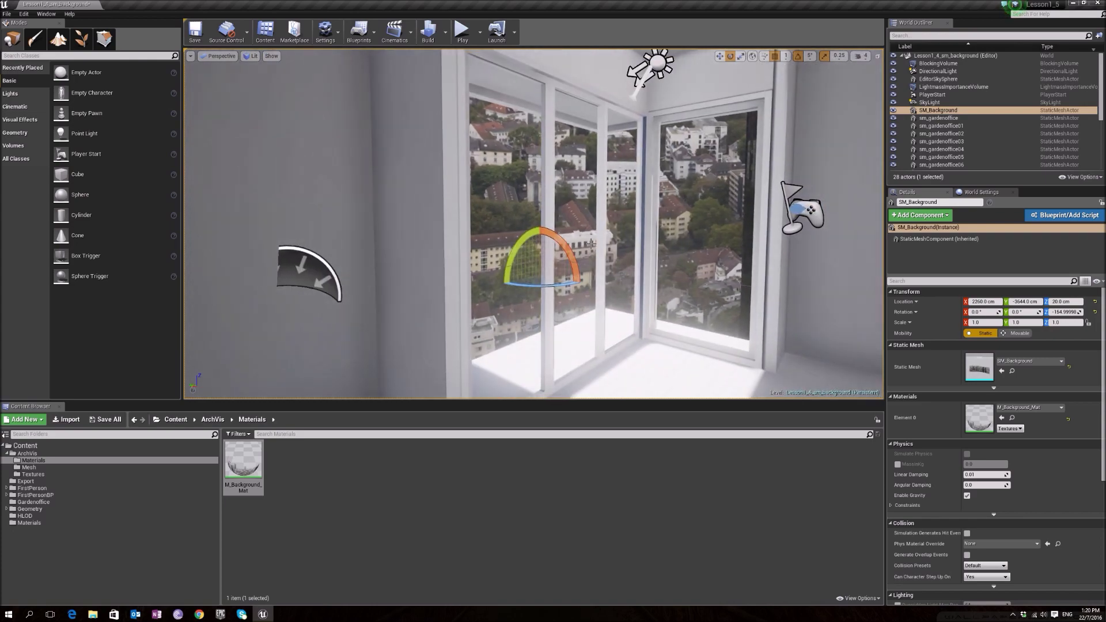
- Create a new Material asset in the ArchVis Materials folder
{"action": "double_click", "coordinate": [240, 464]}
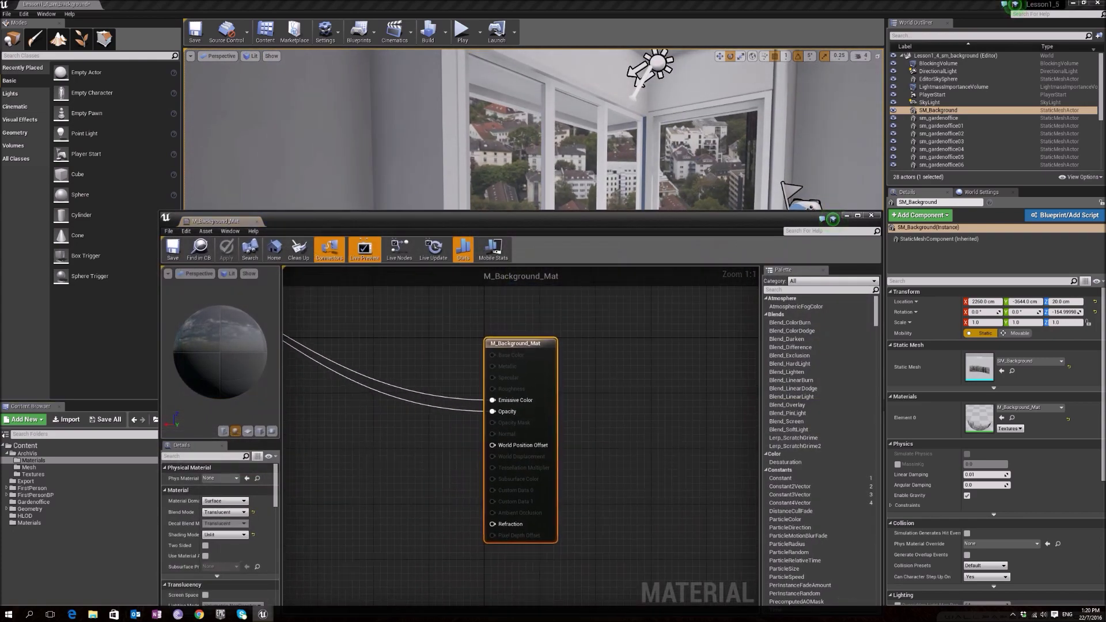
{"action": "left_click", "coordinate": [870, 215]}
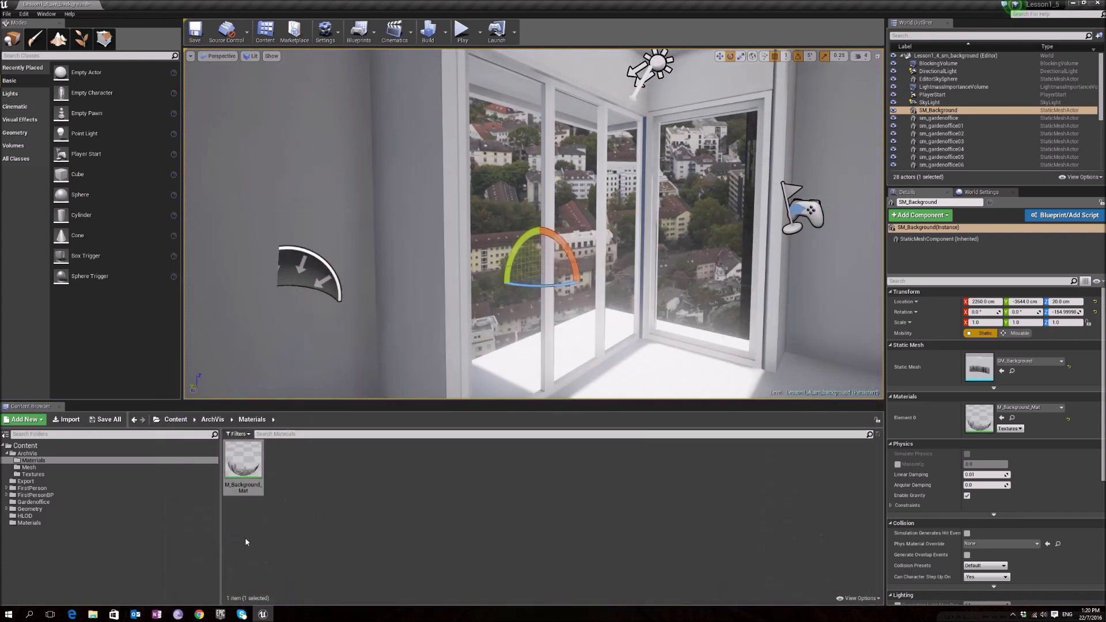
{"action": "right_click", "coordinate": [304, 466]}
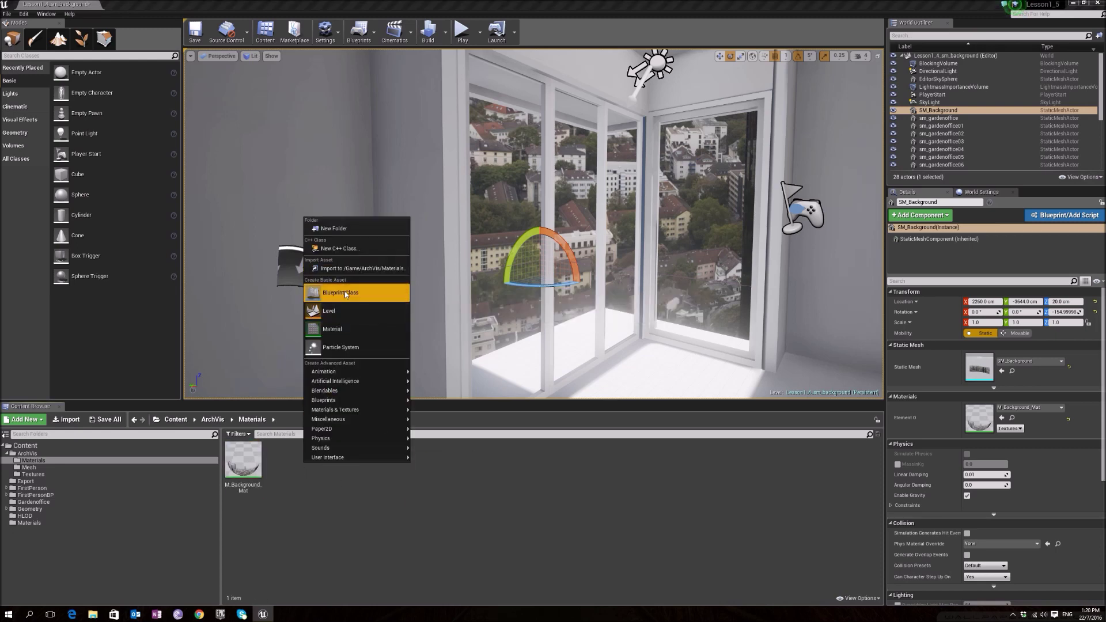
{"action": "left_click", "coordinate": [346, 325]}
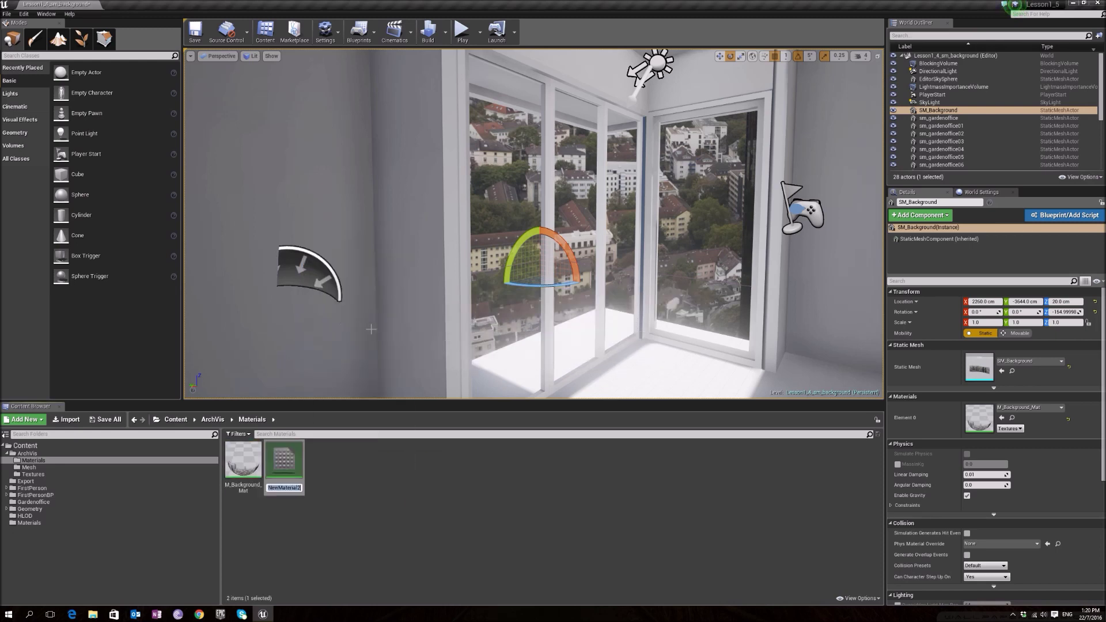
- Name the new material M_Emissive_background
{"action": "type", "text": "m_Emissive"}
{"action": "key", "text": "BackSpace"}
{"action": "key", "text": "BackSpace"}
{"action": "key", "text": "BackSpace"}
{"action": "key", "text": "BackSpace"}
{"action": "key", "text": "BackSpace"}
{"action": "key", "text": "BackSpace"}
{"action": "key", "text": "BackSpace"}
{"action": "key", "text": "BackSpace"}
{"action": "key", "text": "BackSpace"}
{"action": "key", "text": "BackSpace"}
{"action": "type", "text": "m"}
{"action": "key", "text": "BackSpace"}
{"action": "type", "text": "M_Emissive_background"}
{"action": "key", "text": "Return"}
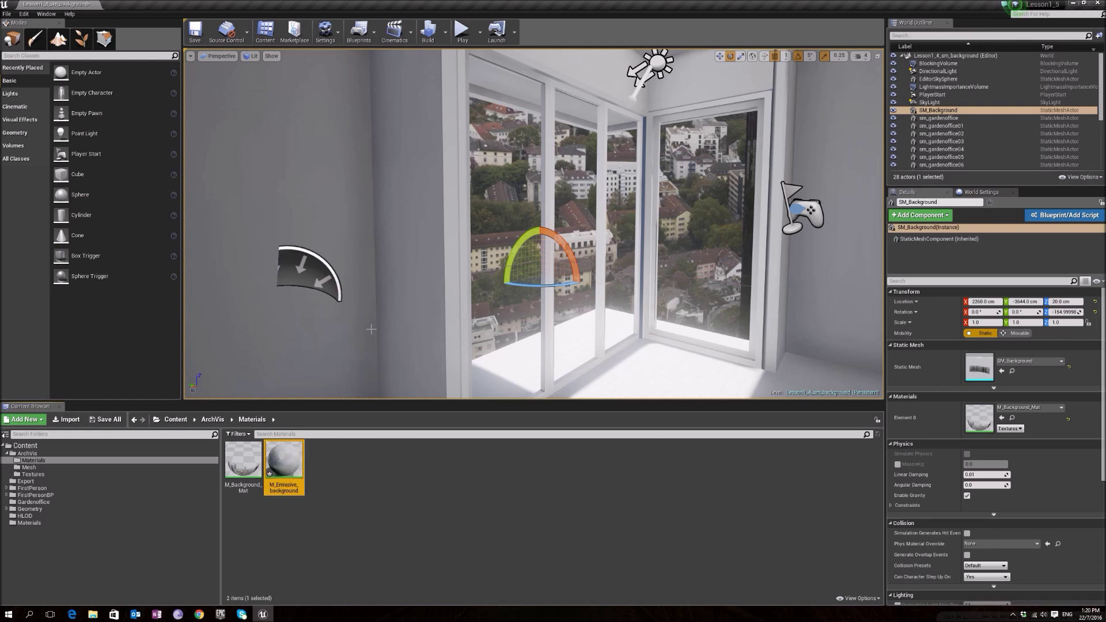
{"action": "double_click", "coordinate": [287, 455]}
- Wire a Constant3Vector into Base Color, set to warm off-white (1, 0.947, 0.879)
{"action": "right_click_drag", "start_coordinate": [326, 401], "coordinate": [439, 453]}
{"action": "right_click", "coordinate": [368, 428]}
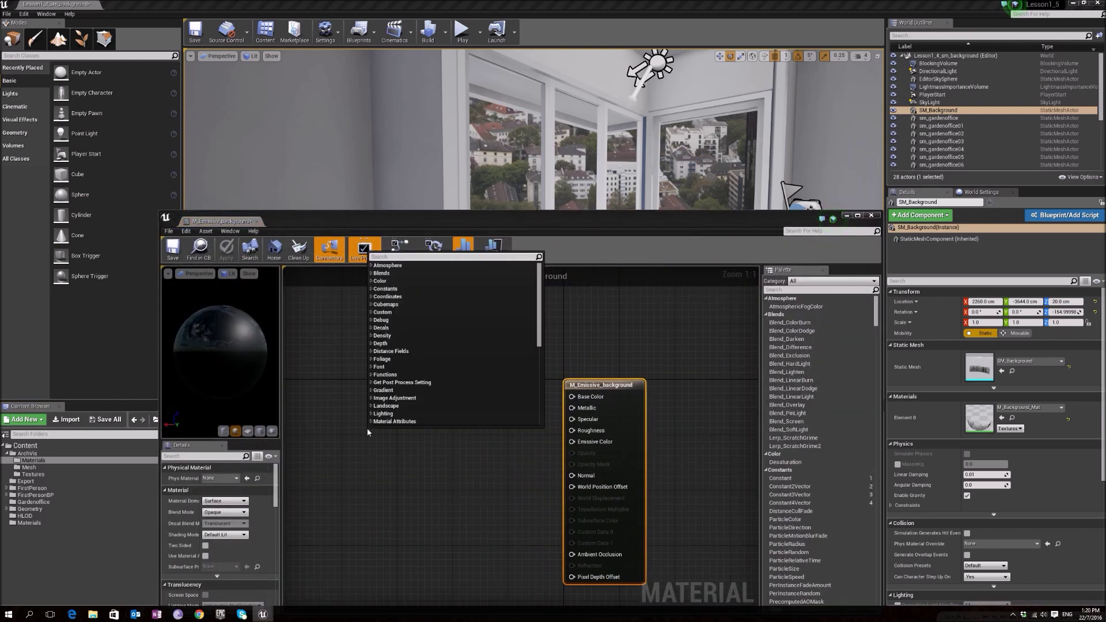
{"action": "type", "text": "constant1"}
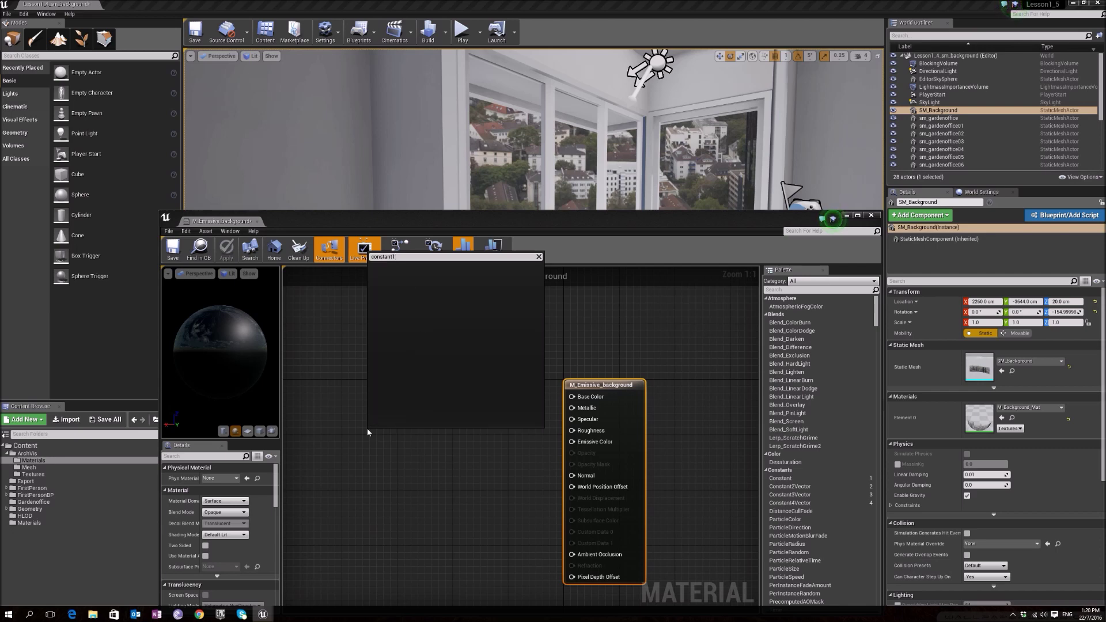
{"action": "key", "text": "BackSpace"}
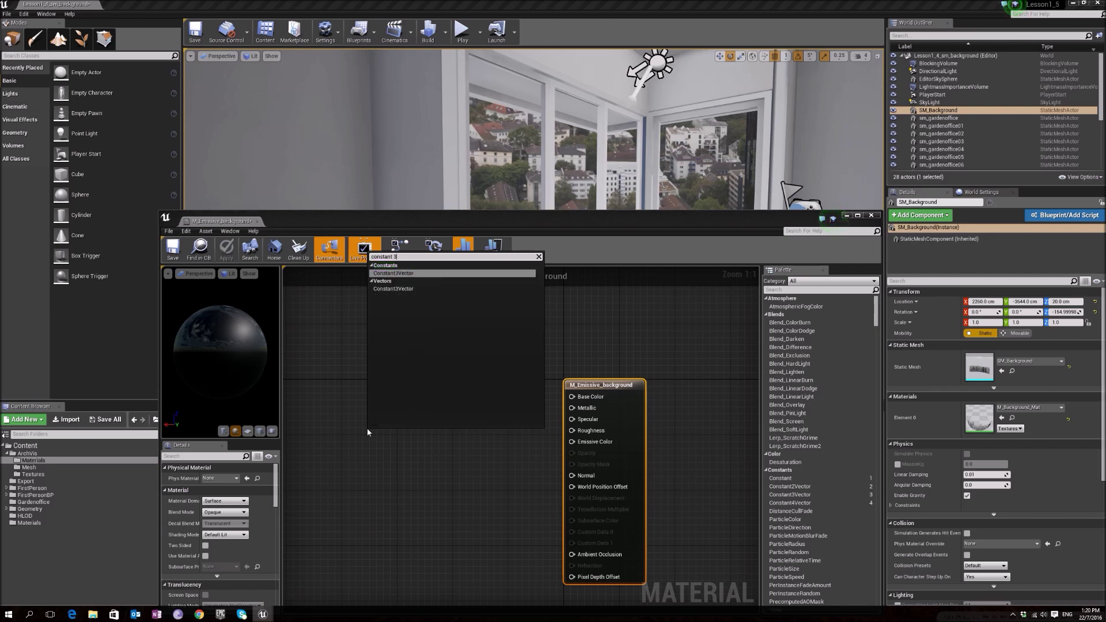
{"action": "key", "text": "Return"}
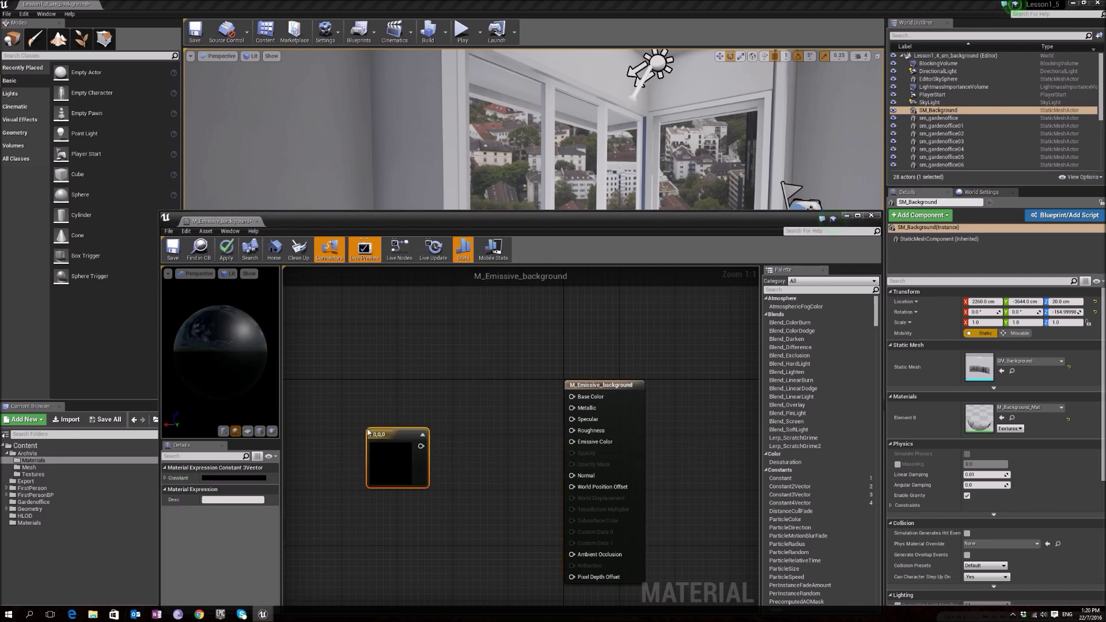
{"action": "left_click_drag", "start_coordinate": [421, 446], "coordinate": [572, 396]}
{"action": "double_click", "coordinate": [408, 468]}
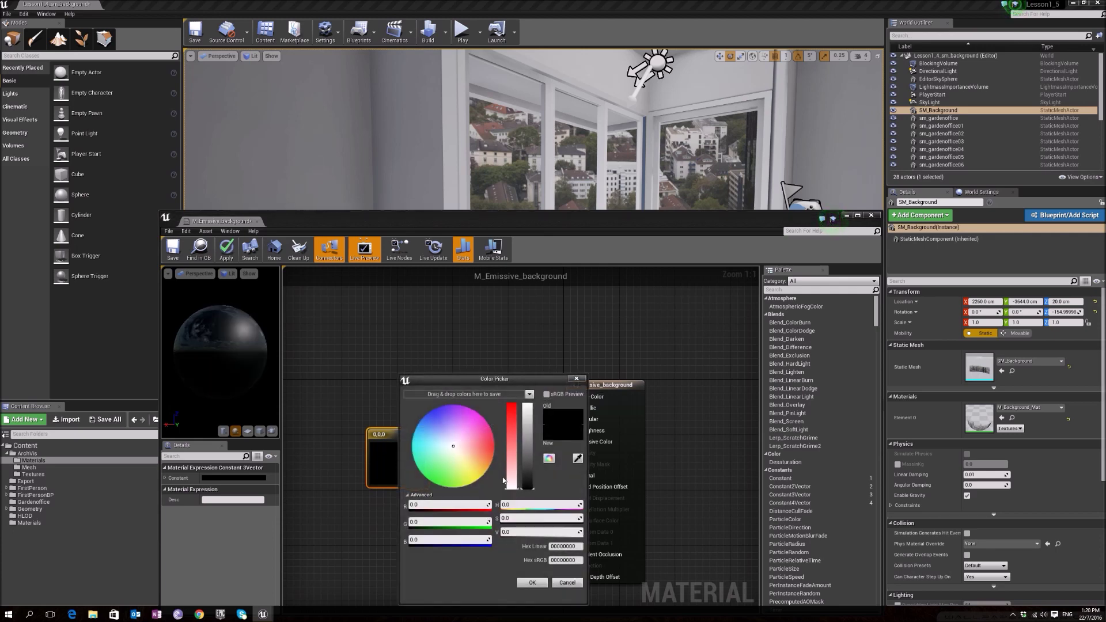
{"action": "left_click_drag", "start_coordinate": [530, 461], "coordinate": [527, 403]}
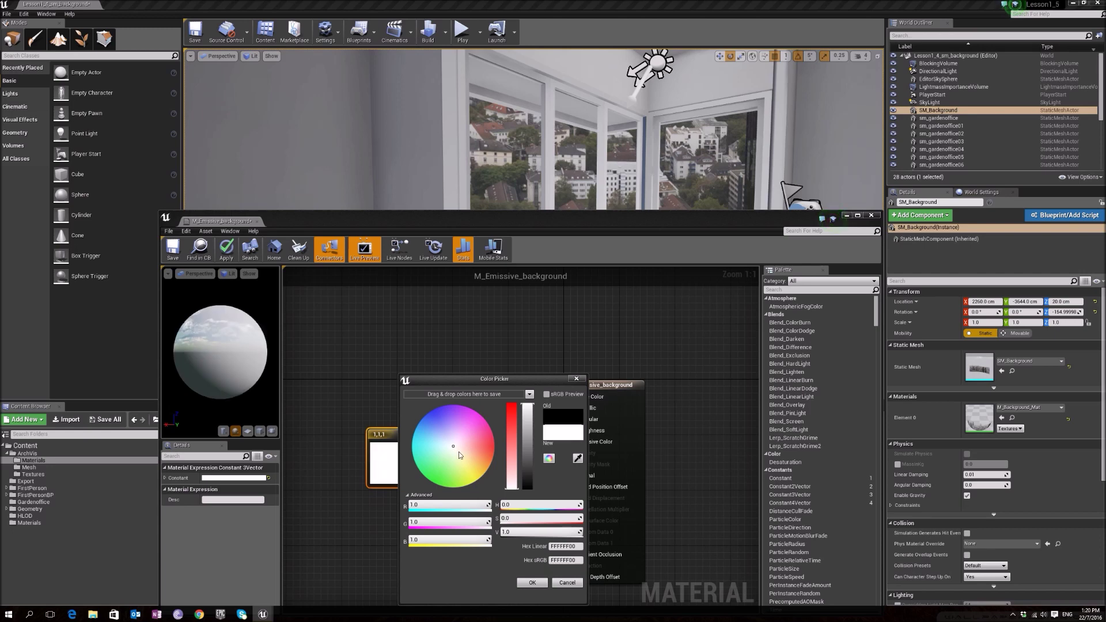
{"action": "left_click", "coordinate": [458, 449]}
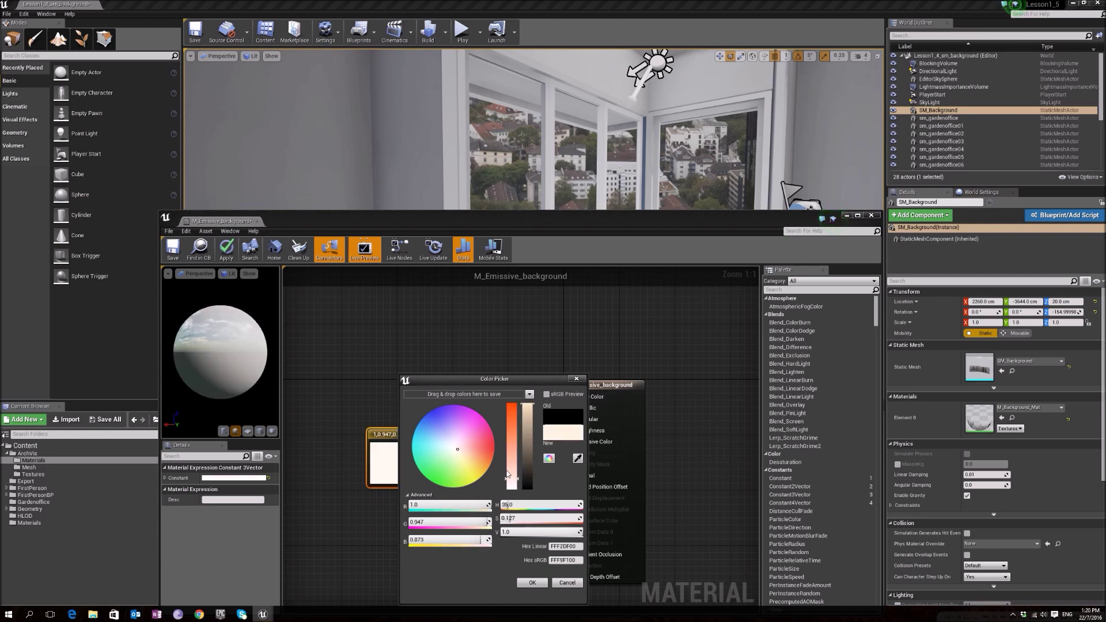
{"action": "left_click", "coordinate": [532, 582]}
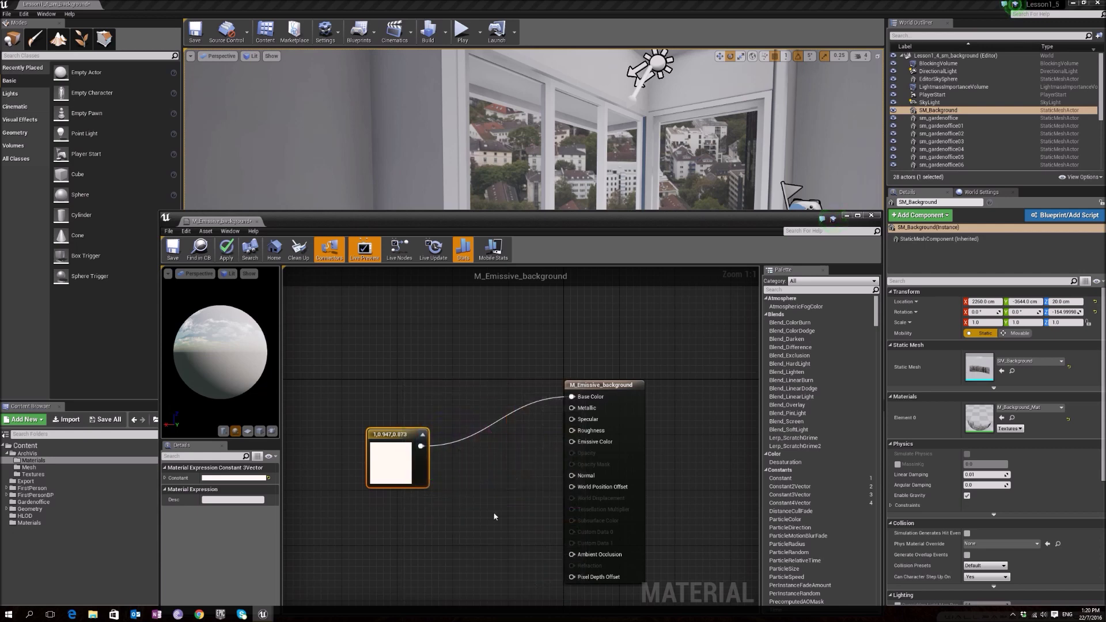
{"action": "left_click_drag", "start_coordinate": [403, 438], "coordinate": [407, 354]}
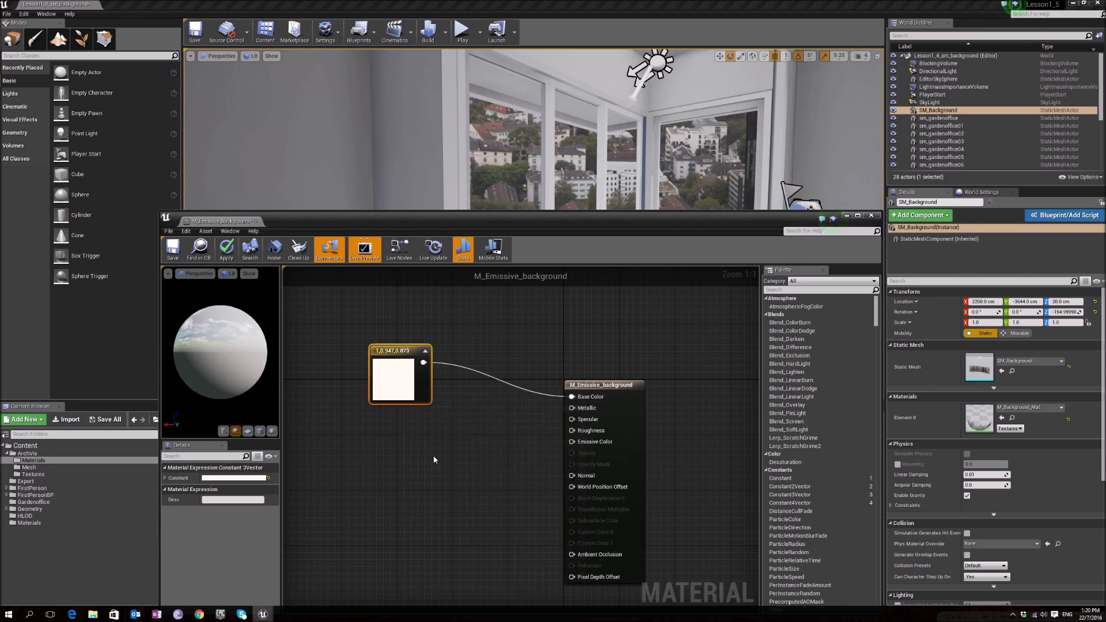
- Add a Multiply node and feed the off-white colour into its A input
{"action": "right_click", "coordinate": [445, 459]}
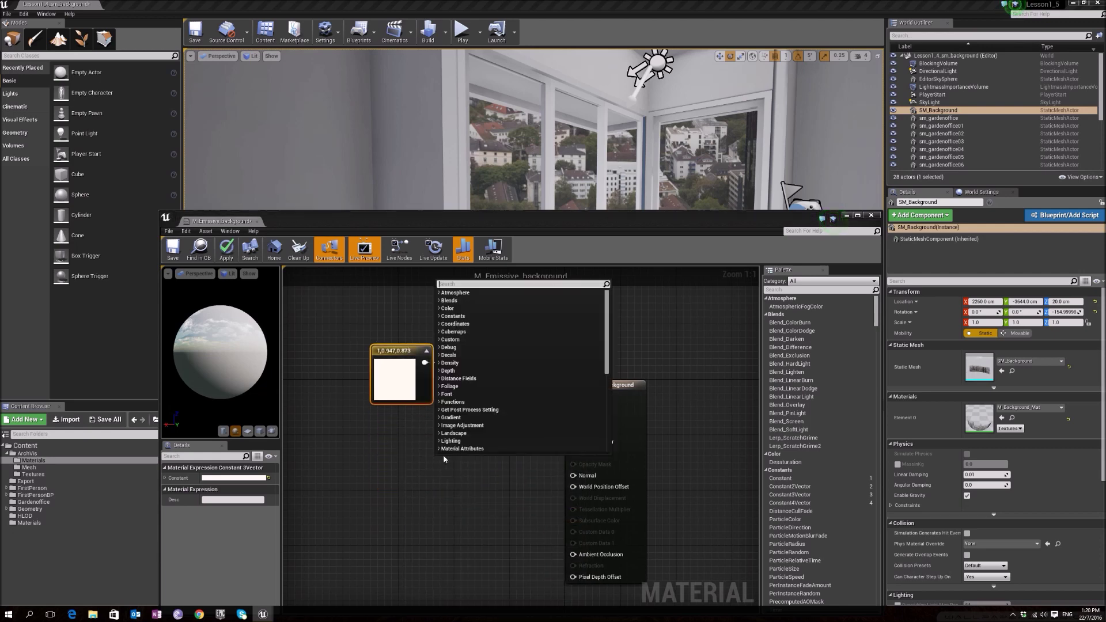
{"action": "type", "text": "Mult"}
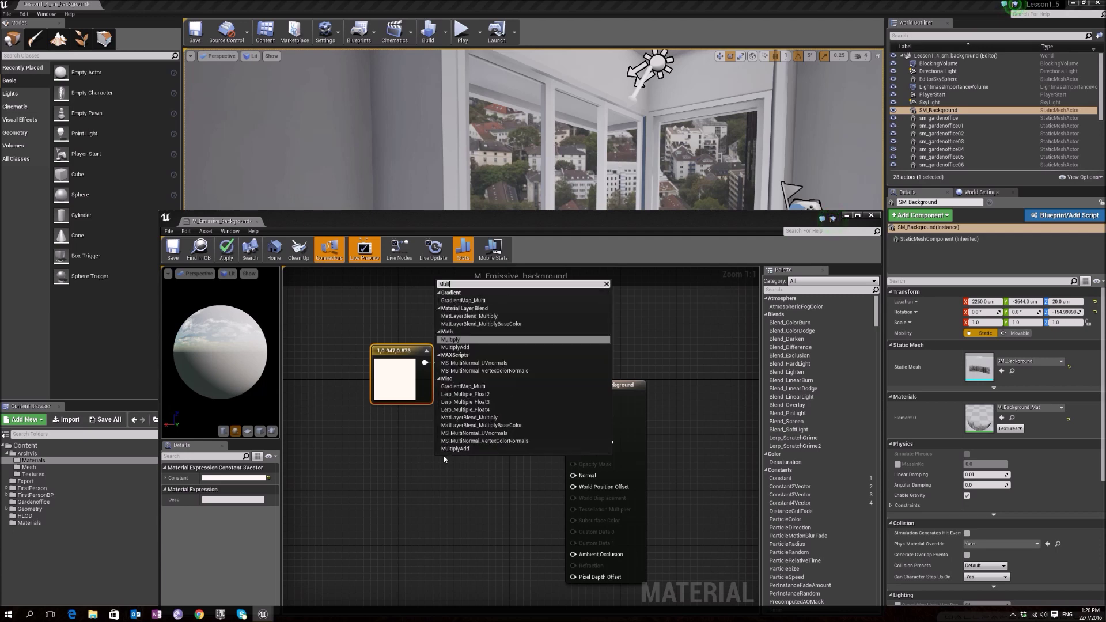
{"action": "type", "text": "ipl"}
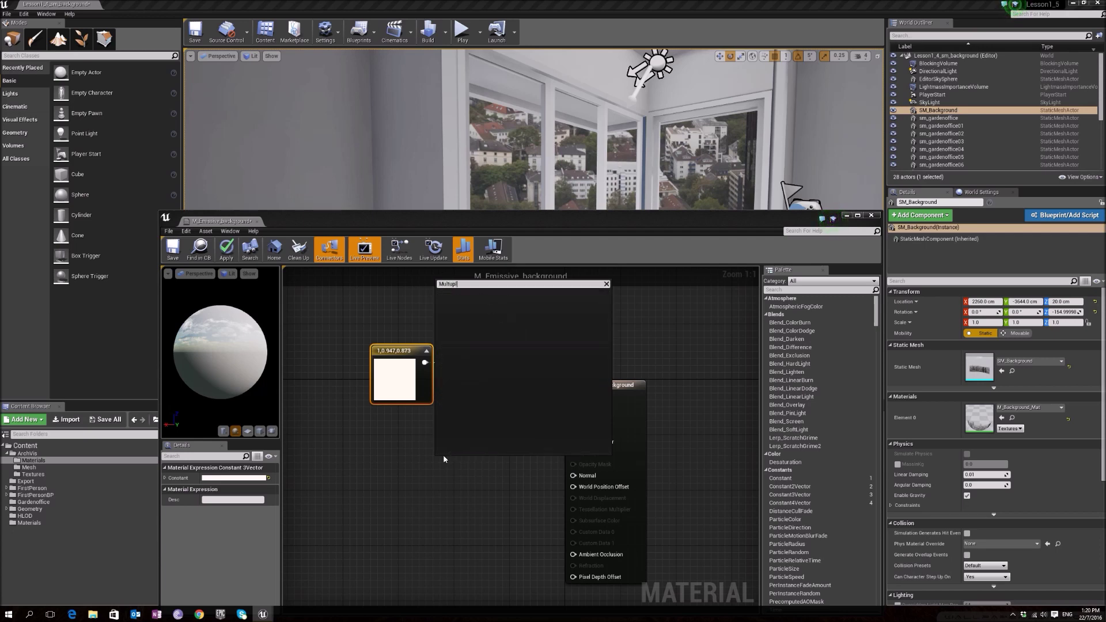
{"action": "key", "text": "BackSpace"}
{"action": "key", "text": "BackSpace"}
{"action": "key", "text": "BackSpace"}
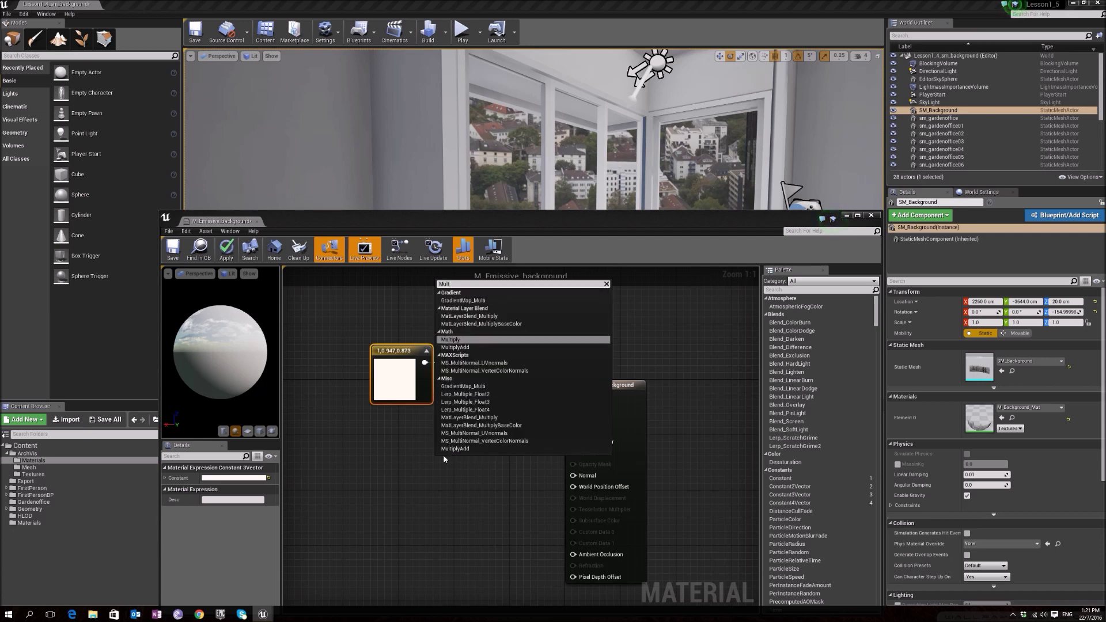
{"action": "key", "text": "Return"}
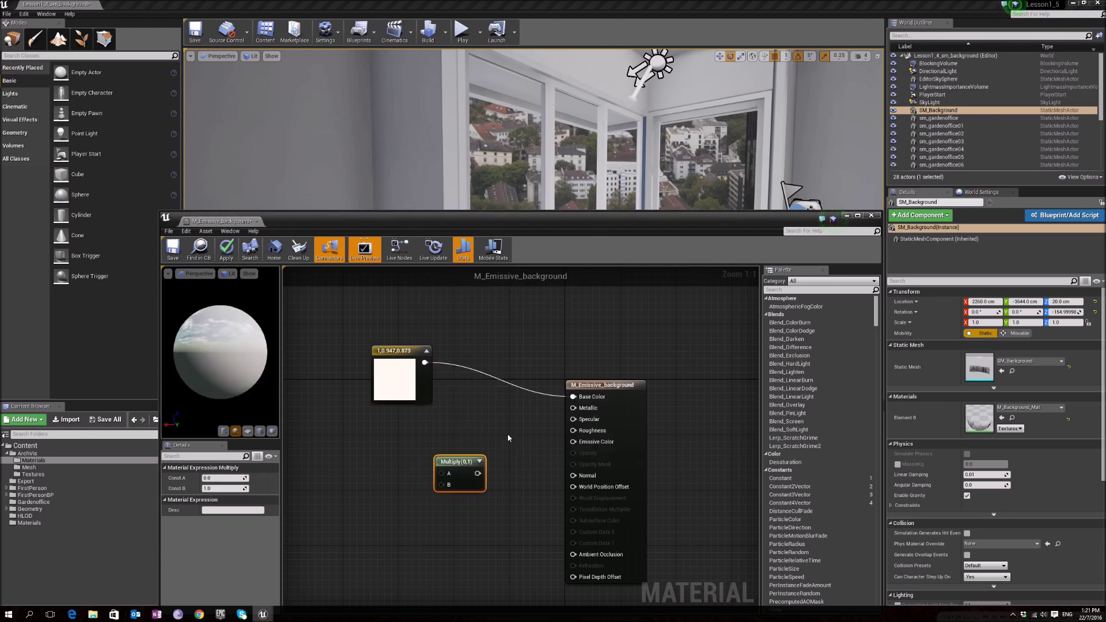
{"action": "left_click_drag", "start_coordinate": [424, 362], "coordinate": [441, 473]}
{"action": "right_click", "coordinate": [375, 505]}
- Add a Constant of 20 into Multiply's B input and save M_Emissive_background
{"action": "type", "text": "c"}
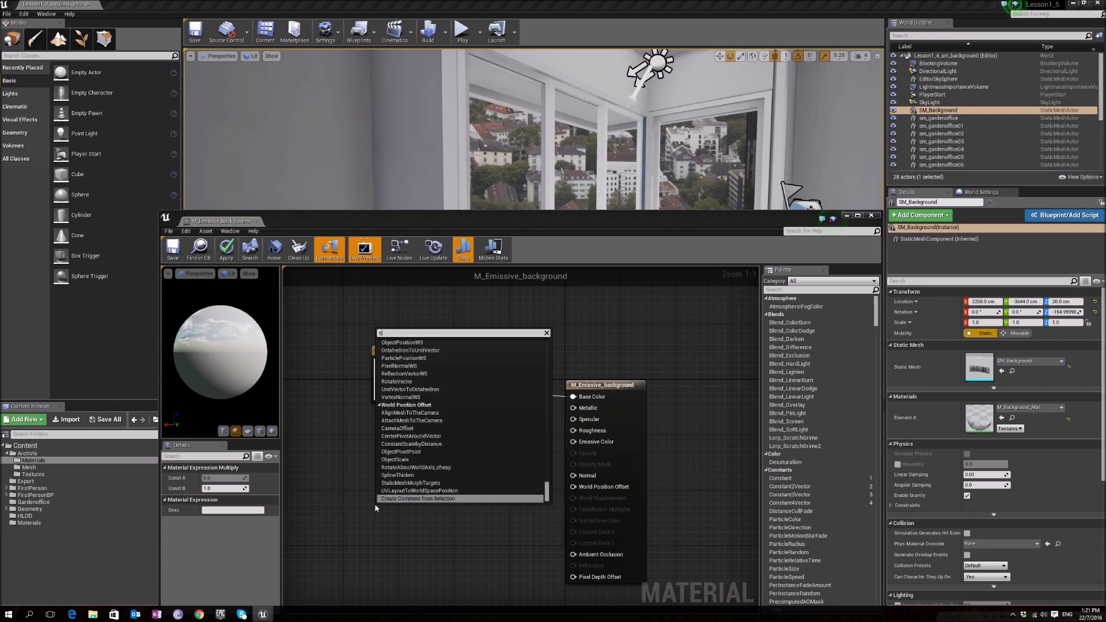
{"action": "type", "text": "onsta"}
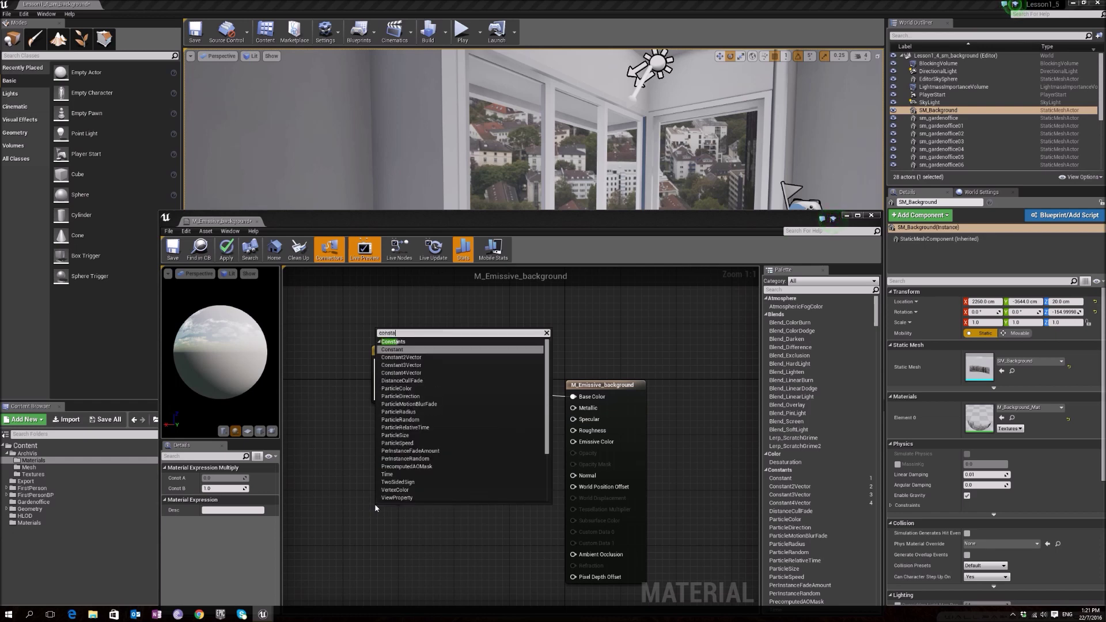
{"action": "key", "text": "Return"}
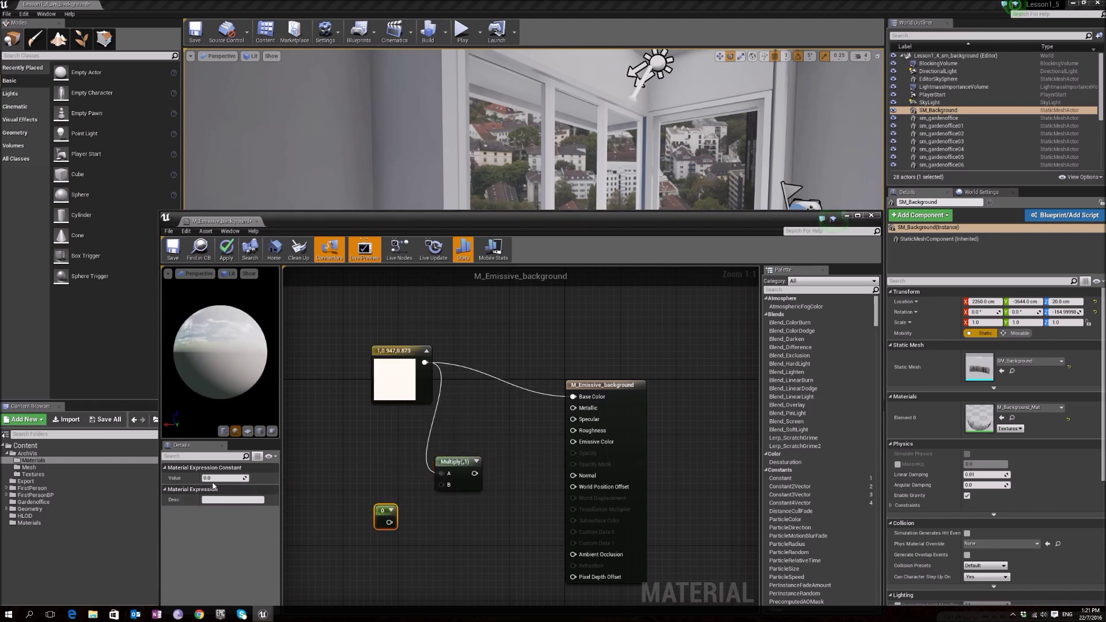
{"action": "left_click", "coordinate": [213, 478]}
{"action": "type", "text": "20"}
{"action": "key", "text": "Tab"}
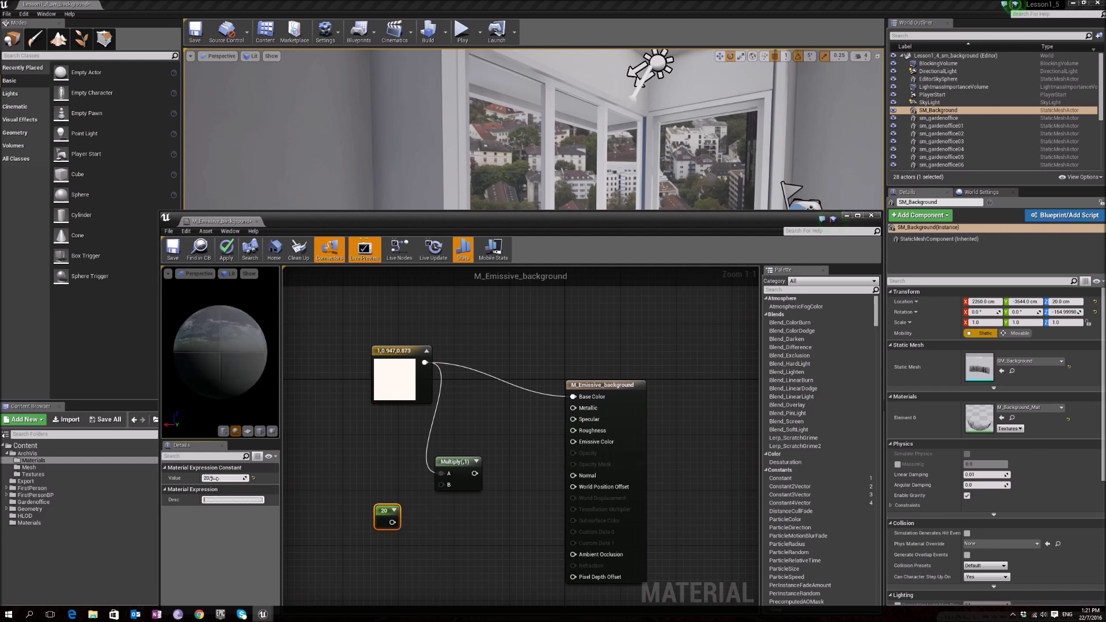
{"action": "left_click_drag", "start_coordinate": [391, 522], "coordinate": [573, 442]}
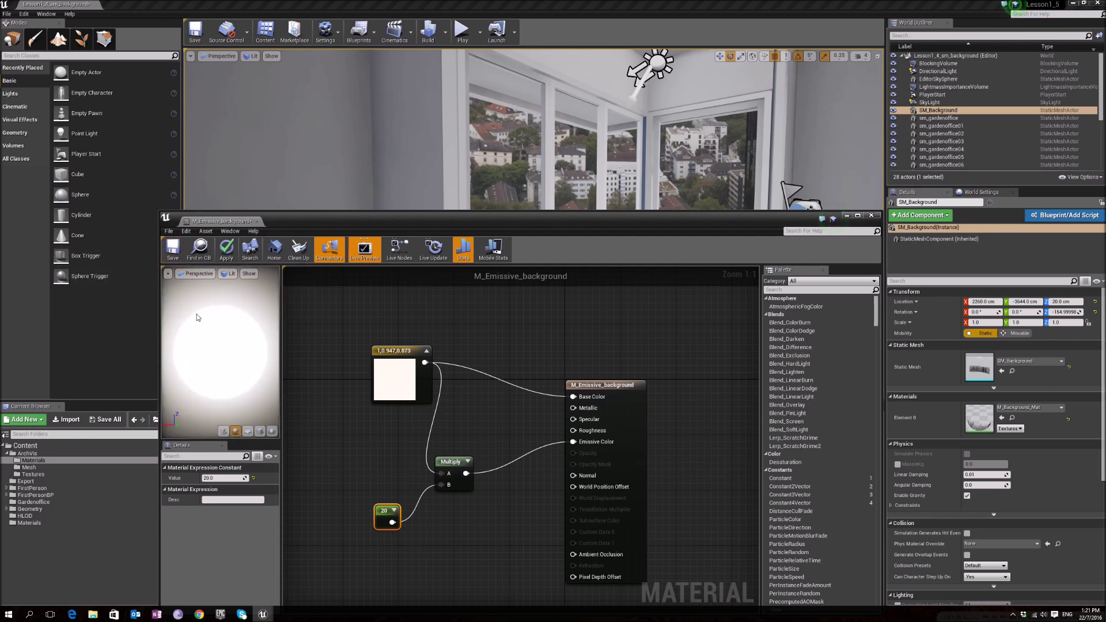
{"action": "left_click", "coordinate": [173, 251]}
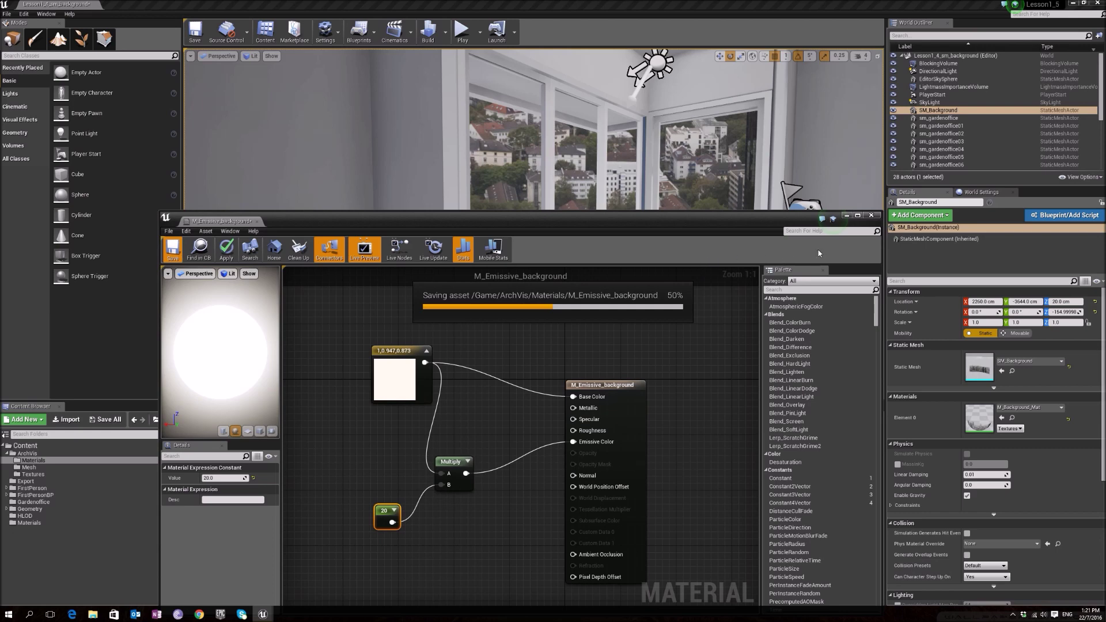
- Close the material editor and set SM_Background's Element 0 material to M_Emissive_background
{"action": "left_click", "coordinate": [872, 217]}
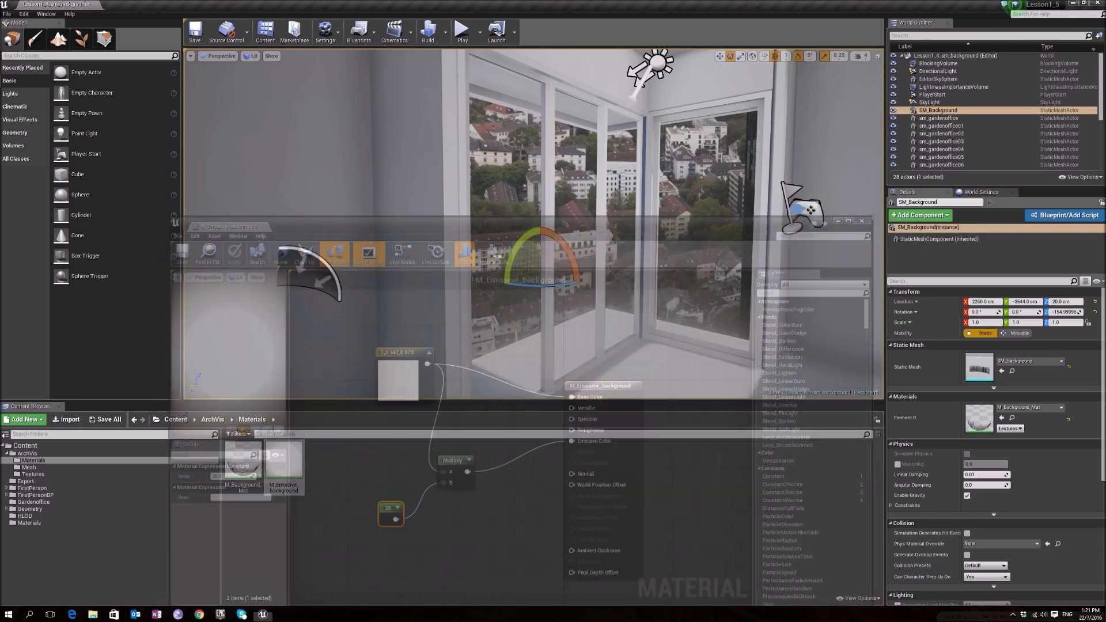
{"action": "left_click", "coordinate": [1015, 407]}
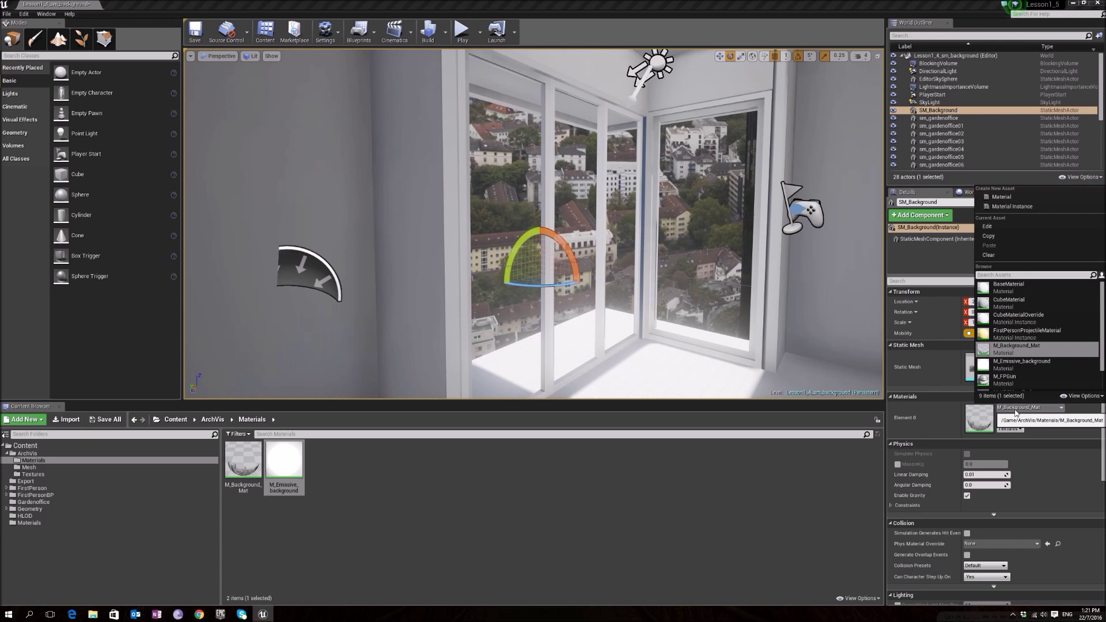
{"action": "type", "text": "emi"}
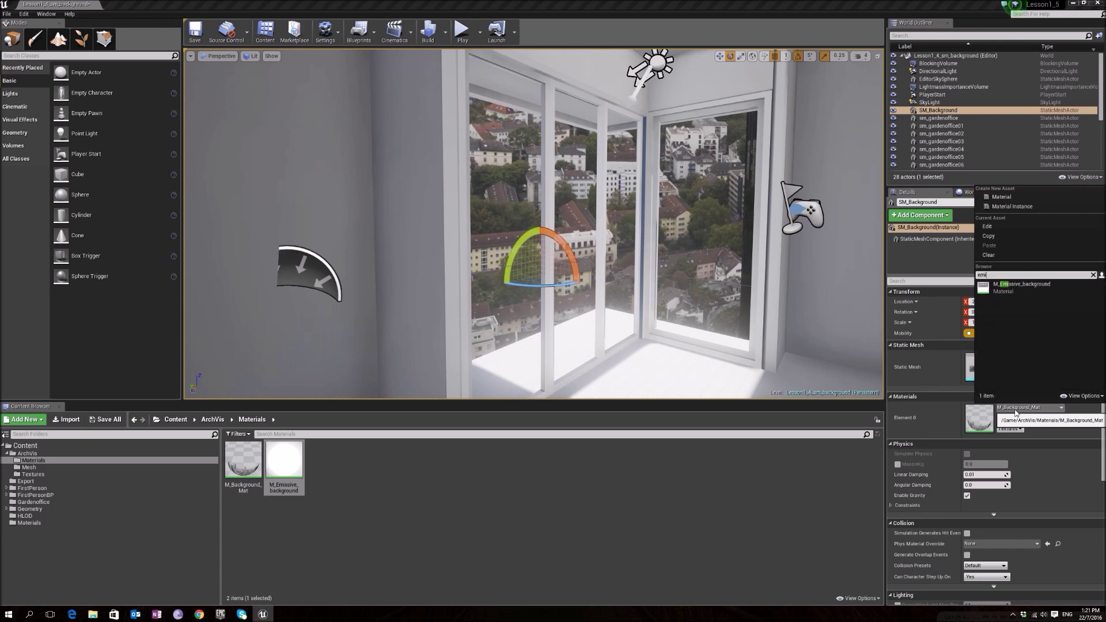
{"action": "left_click", "coordinate": [1021, 286]}
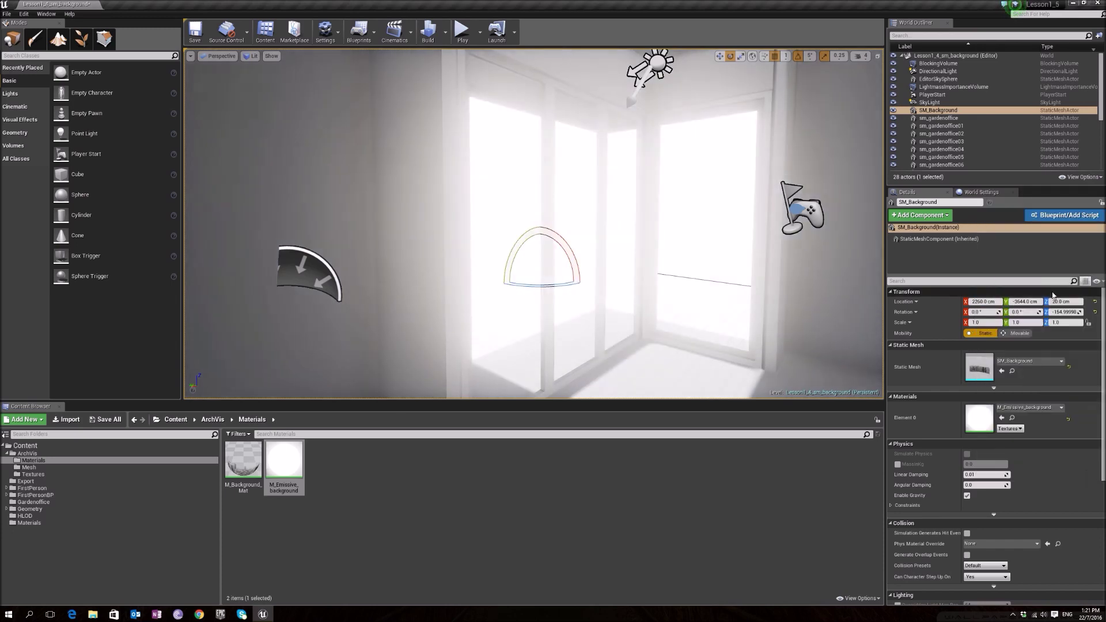
{"action": "left_click", "coordinate": [789, 259]}
{"action": "right_click_drag", "start_coordinate": [789, 260], "coordinate": [815, 354]}
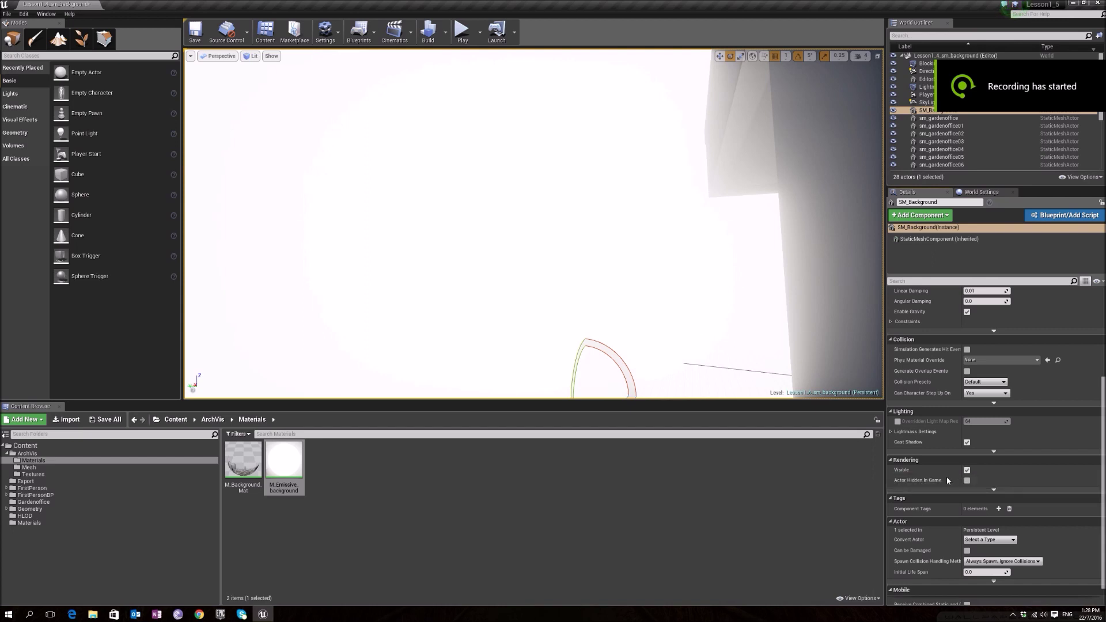
- Uncheck Cast Shadow on SM_Background and inspect the glowing window up close
{"action": "right_click_drag", "start_coordinate": [693, 343], "coordinate": [651, 276]}
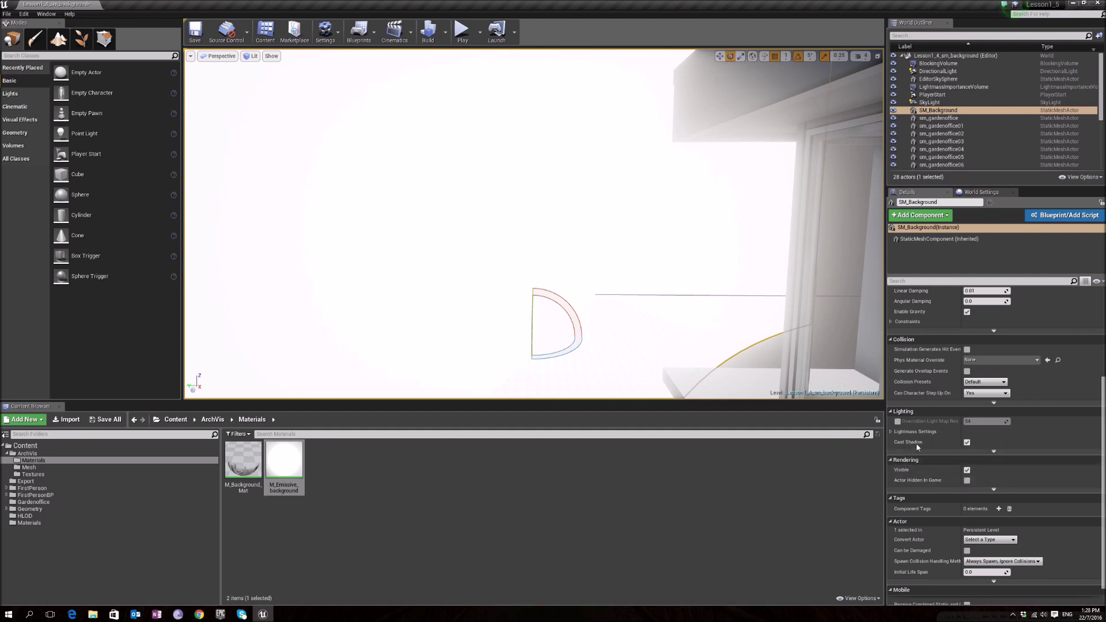
{"action": "left_click", "coordinate": [966, 442]}
{"action": "right_click_drag", "start_coordinate": [728, 321], "coordinate": [728, 321]}
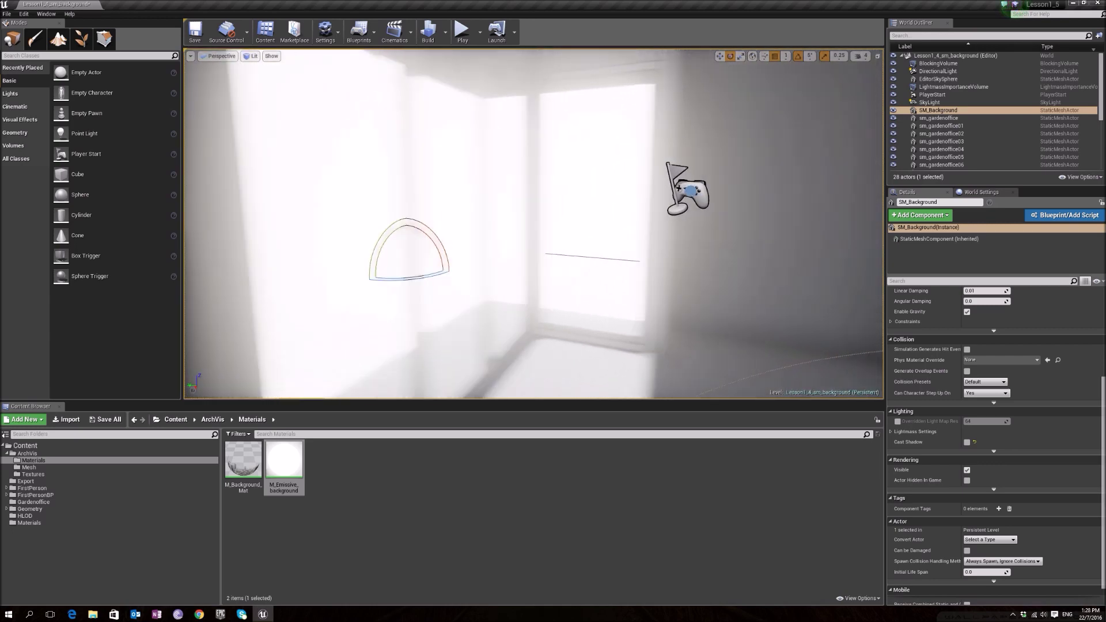
{"action": "right_click_drag", "start_coordinate": [682, 286], "coordinate": [682, 287]}
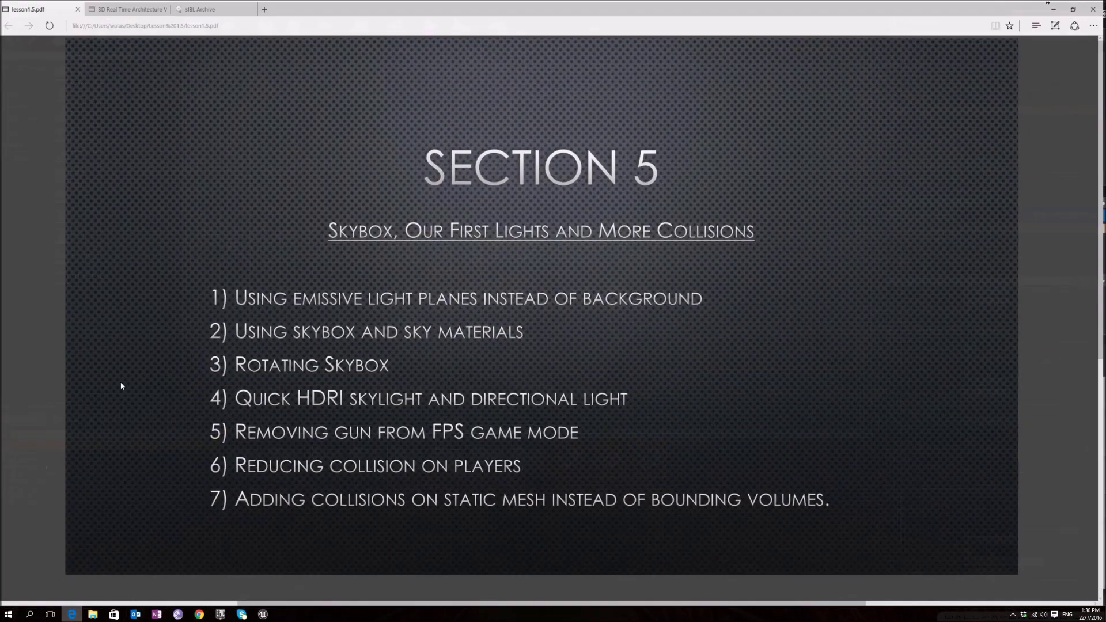
- Switch to the Rag3DVIZ blog tab and scroll to the 'HDRI Lighting in Unreal Engine' post
{"action": "key", "text": "ctrl+Tab"}
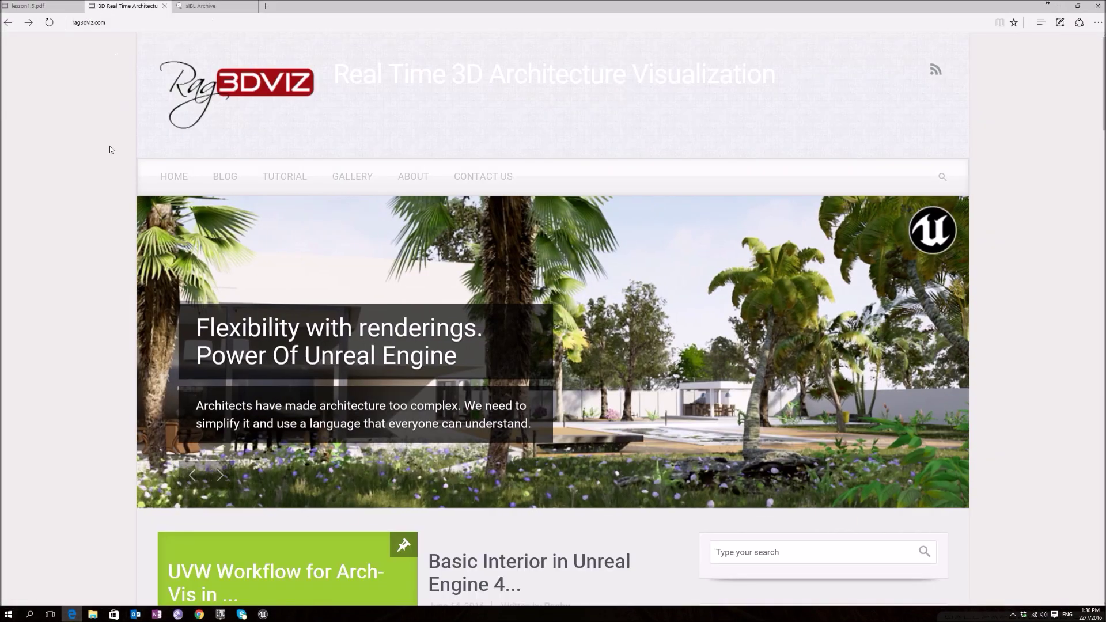
{"action": "scroll", "coordinate": [572, 271], "scroll_direction": "down", "scroll_amount": 10}
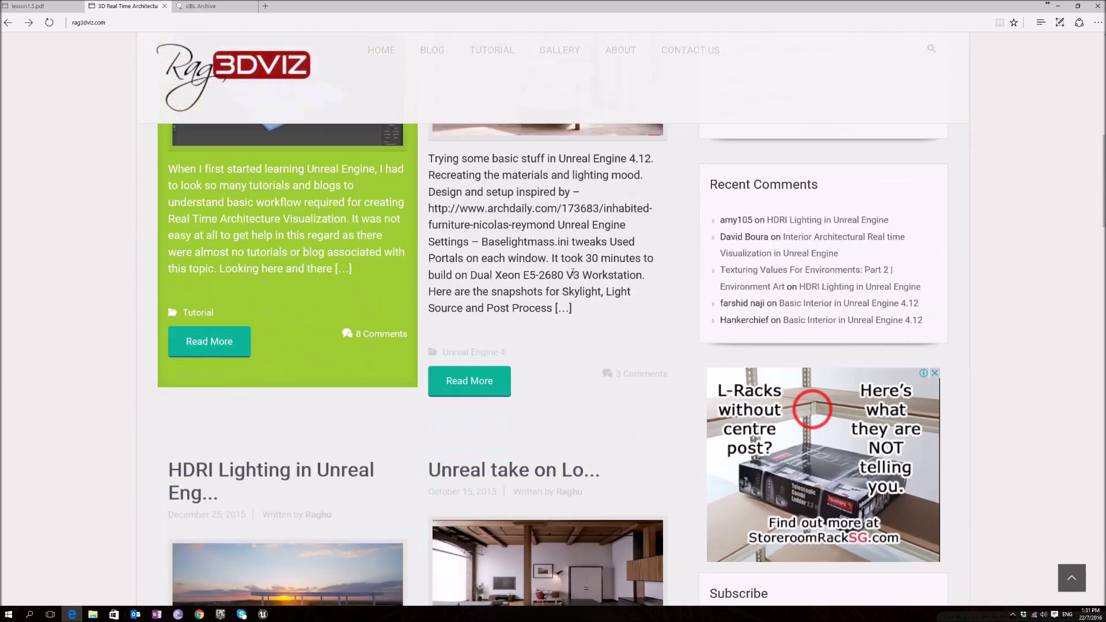
{"action": "scroll", "coordinate": [572, 273], "scroll_direction": "down", "scroll_amount": 1}
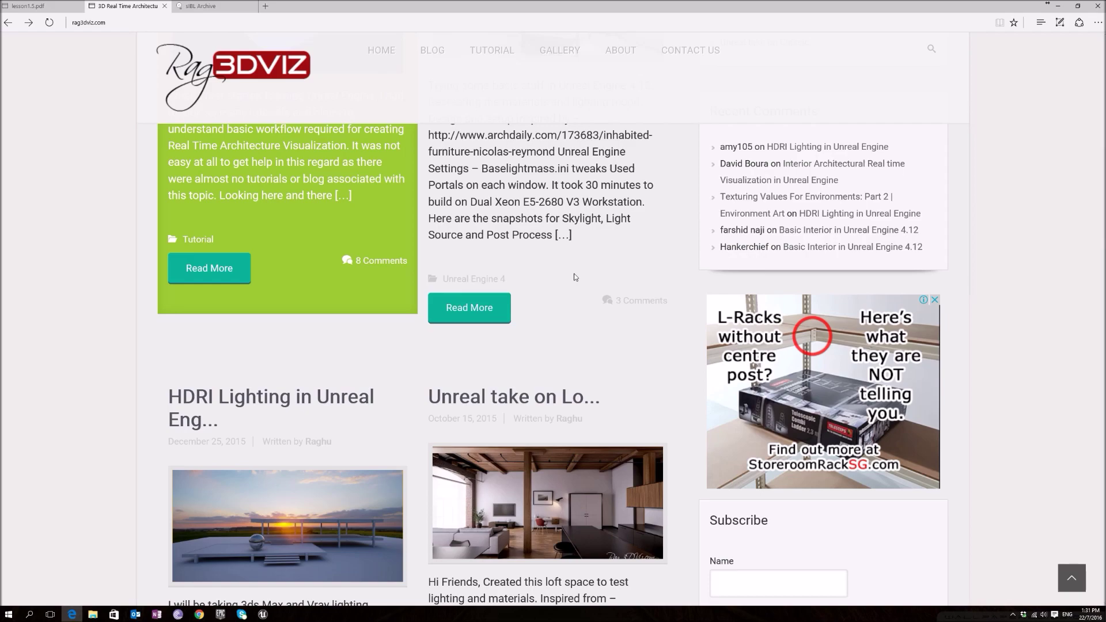
{"action": "scroll", "coordinate": [573, 276], "scroll_direction": "up", "scroll_amount": 10}
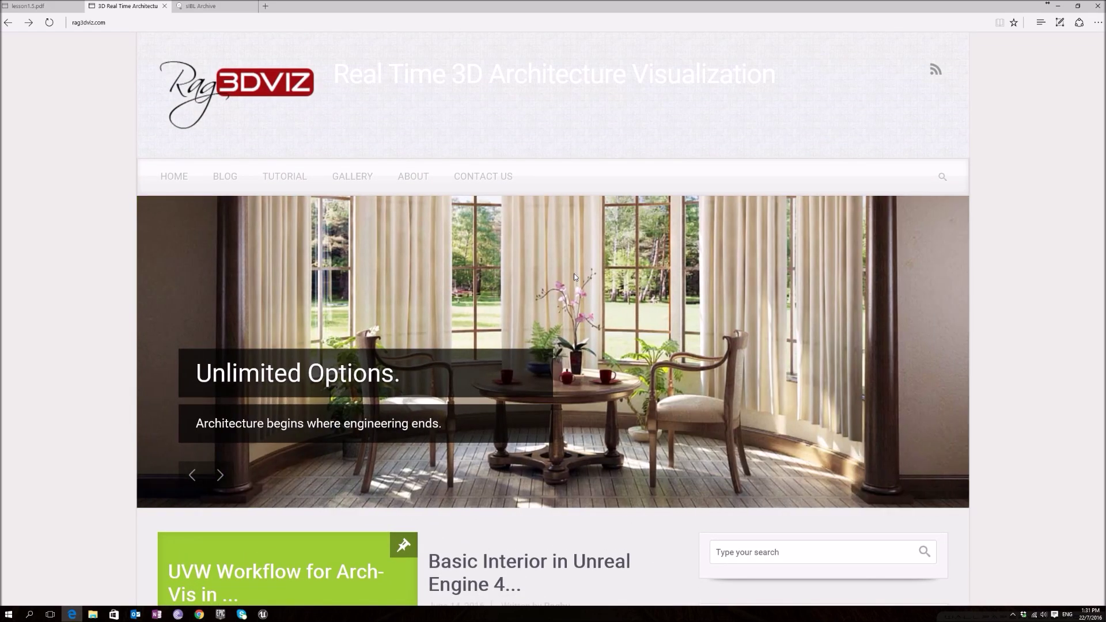
{"action": "scroll", "coordinate": [573, 277], "scroll_direction": "down", "scroll_amount": 8}
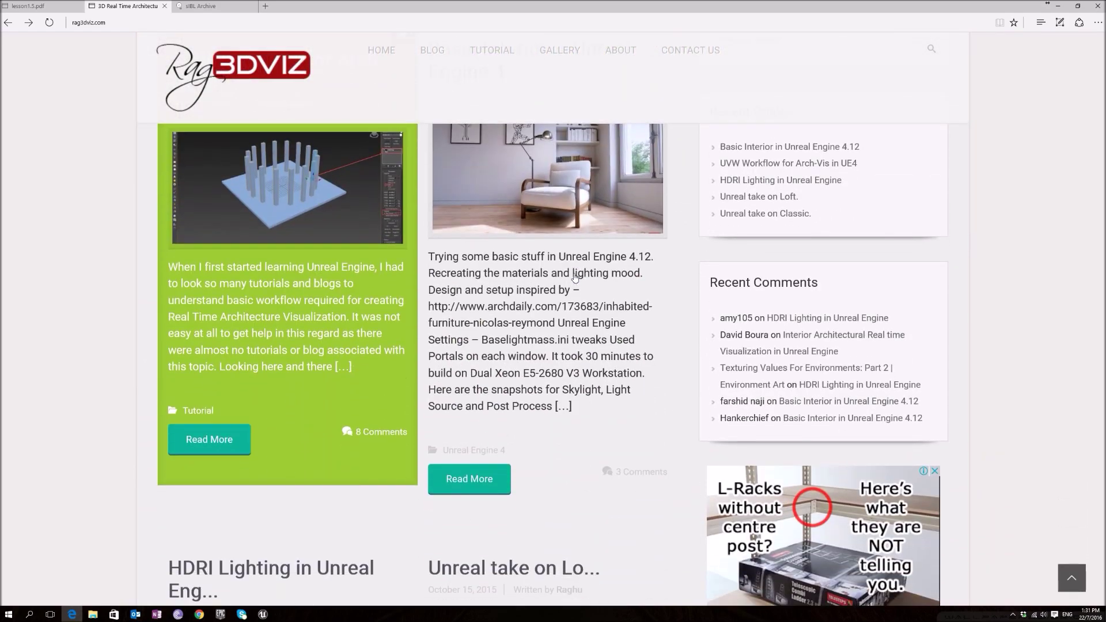
{"action": "scroll", "coordinate": [574, 277], "scroll_direction": "up", "scroll_amount": 8}
{"action": "scroll", "coordinate": [574, 277], "scroll_direction": "down", "scroll_amount": 5}
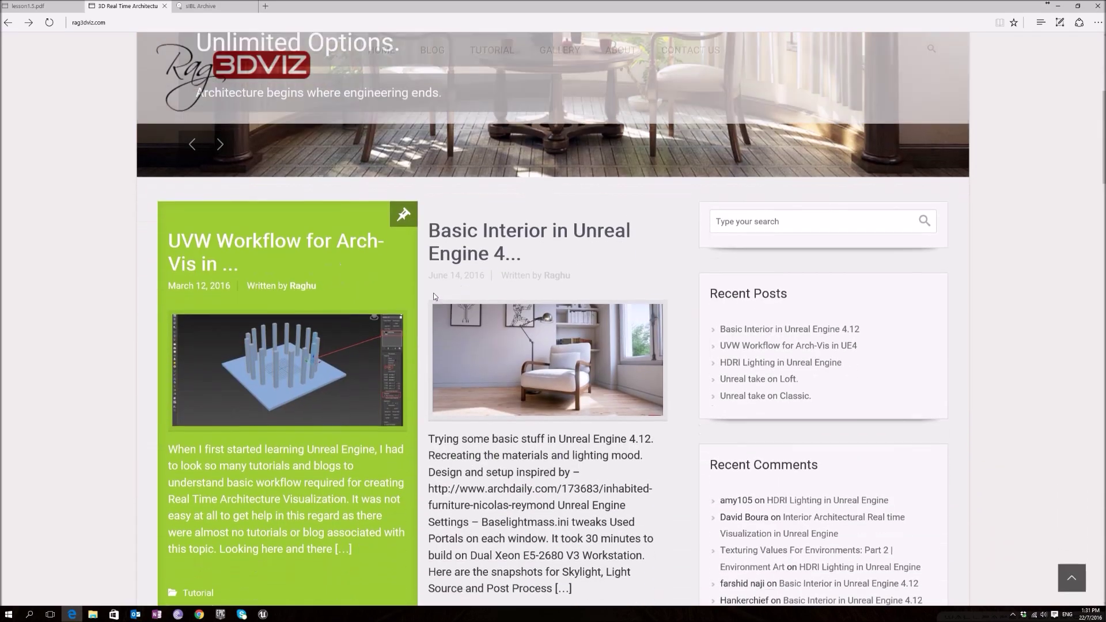
{"action": "scroll", "coordinate": [87, 308], "scroll_direction": "down", "scroll_amount": 10}
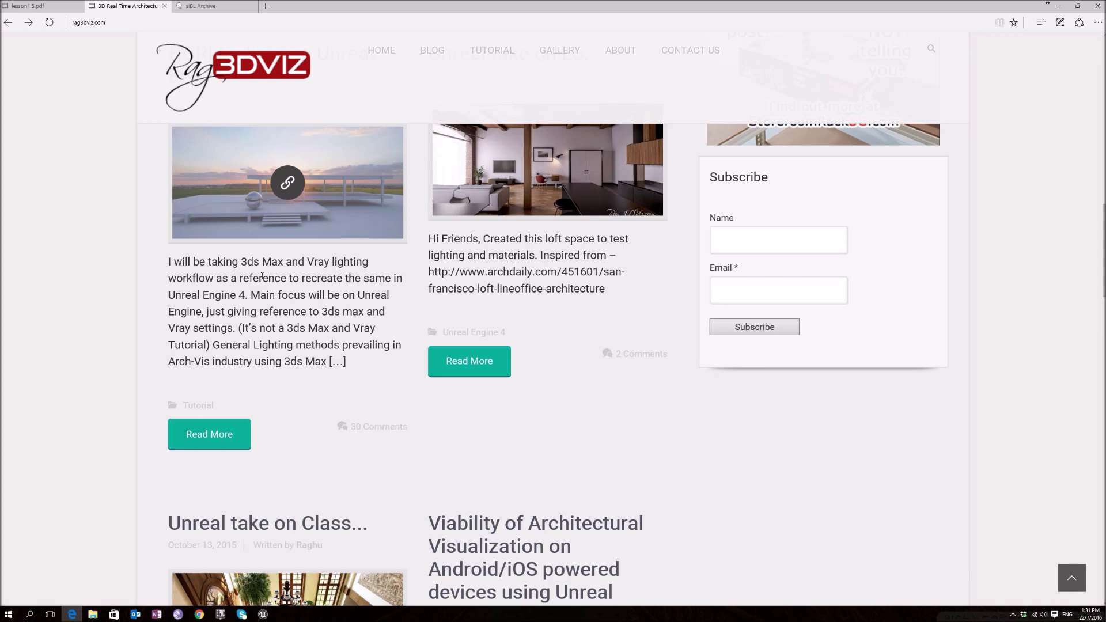
{"action": "scroll", "coordinate": [258, 210], "scroll_direction": "up", "scroll_amount": 2}
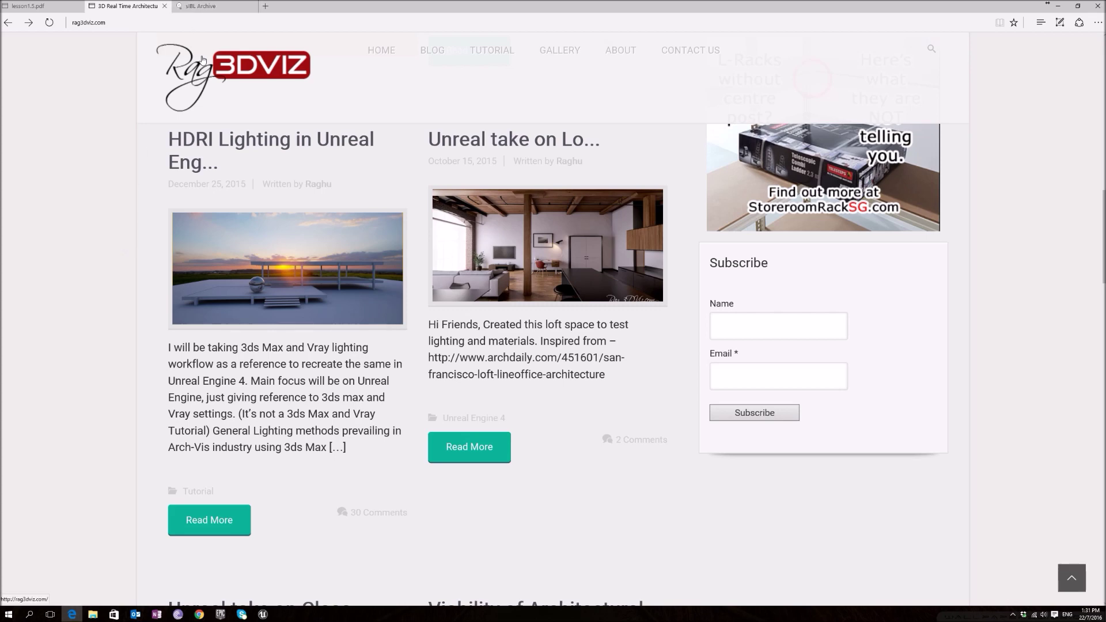
- Go back to the HDRI search results and open the sIBL Archive - HDR Labs page
{"action": "left_click", "coordinate": [200, 6]}
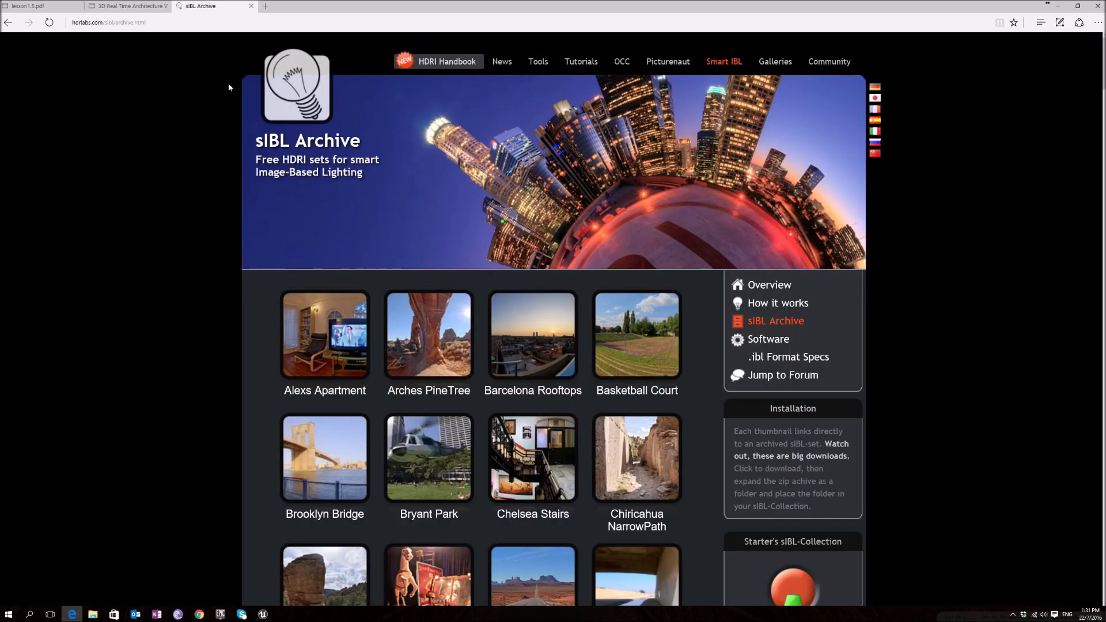
{"action": "scroll", "coordinate": [206, 218], "scroll_direction": "down", "scroll_amount": 3}
{"action": "scroll", "coordinate": [207, 217], "scroll_direction": "up", "scroll_amount": 3}
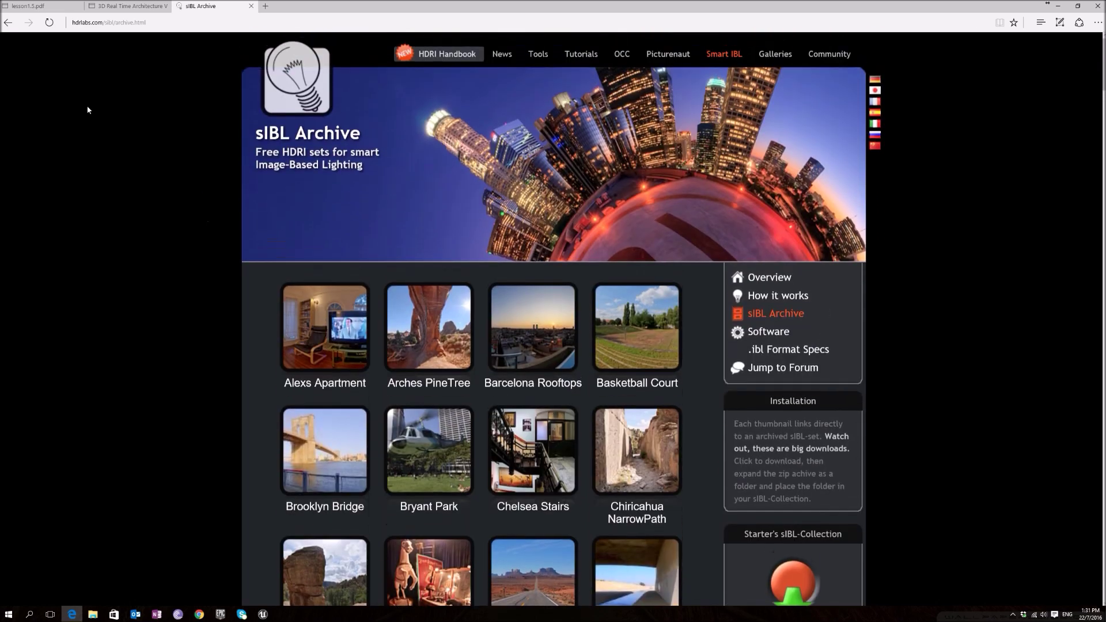
{"action": "left_click", "coordinate": [6, 26]}
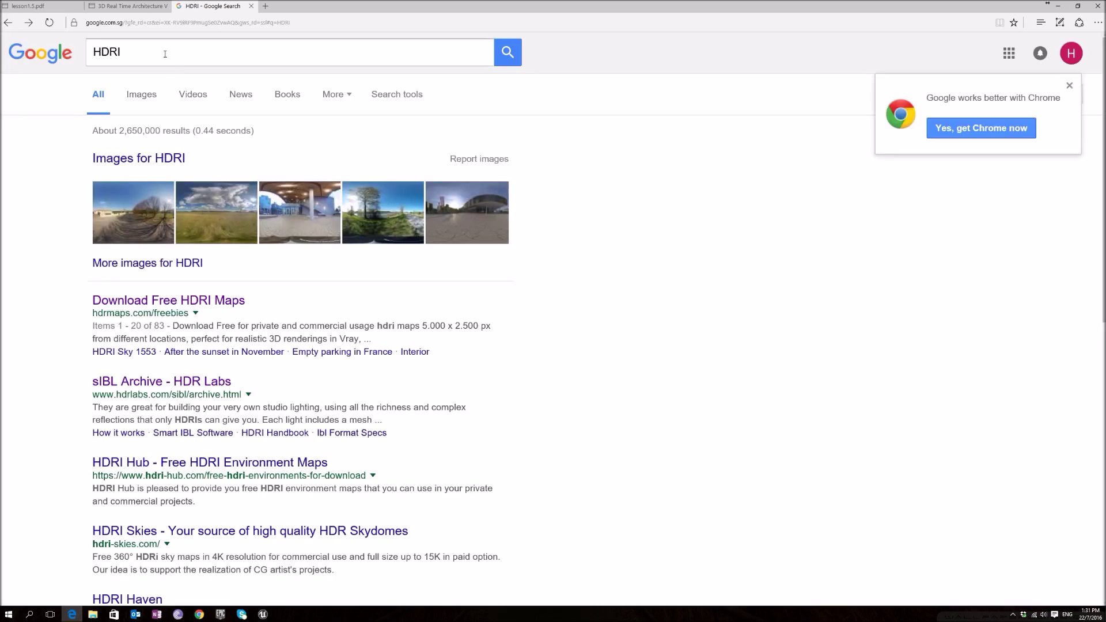
{"action": "left_click", "coordinate": [132, 386]}
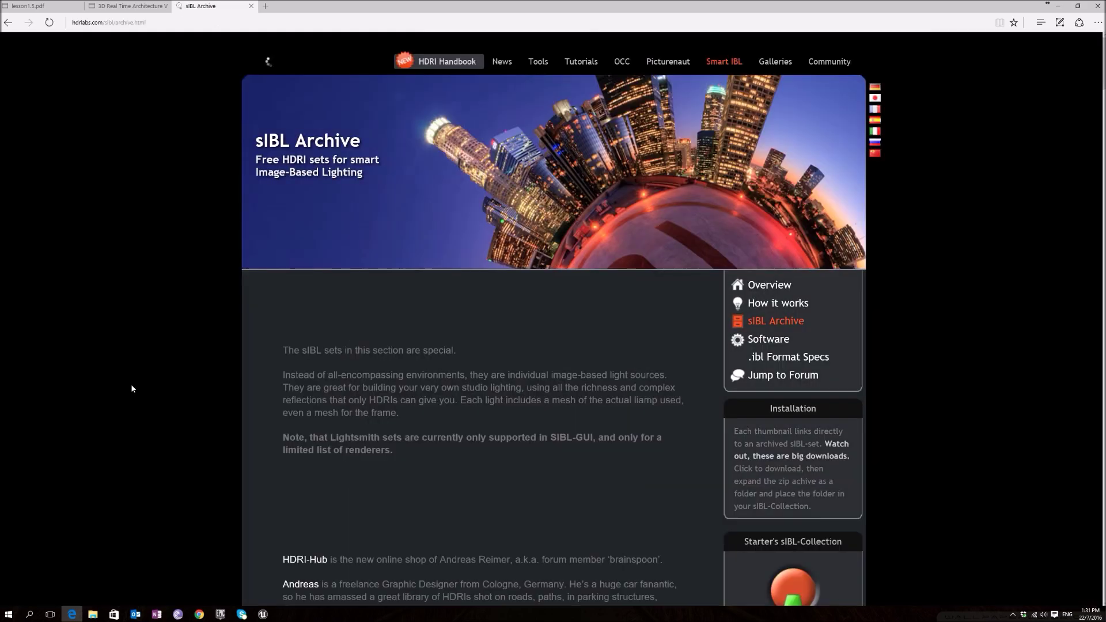
- Download the Barcelona Rooftops HDRI set from the sIBL Archive
{"action": "scroll", "coordinate": [172, 355], "scroll_direction": "down", "scroll_amount": 4}
{"action": "scroll", "coordinate": [173, 355], "scroll_direction": "up", "scroll_amount": 4}
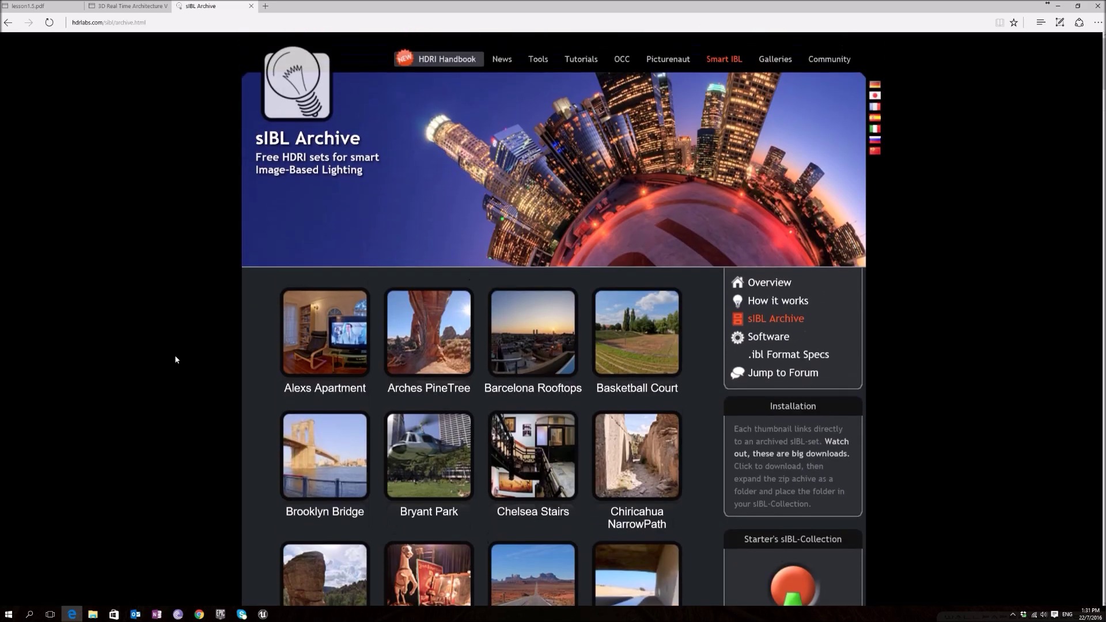
{"action": "mouse_move", "coordinate": [537, 344]}
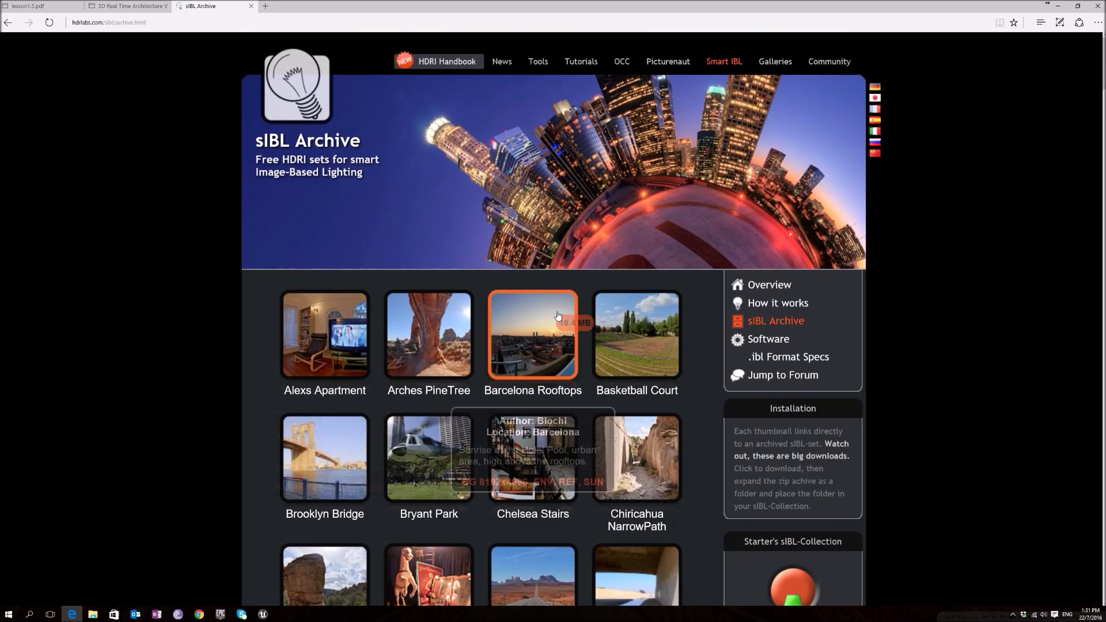
{"action": "left_click", "coordinate": [533, 342]}
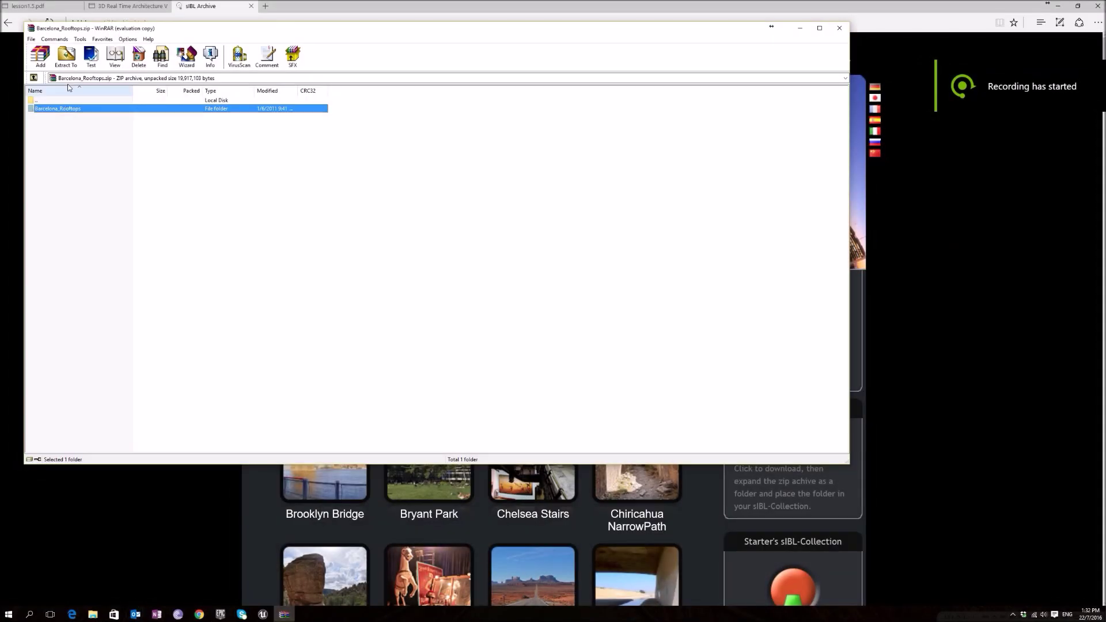
- Extract Barcelona_Rooftops.zip to the Desktop's Lesson 1.5 folder, then close WinRAR
{"action": "left_click", "coordinate": [66, 54]}
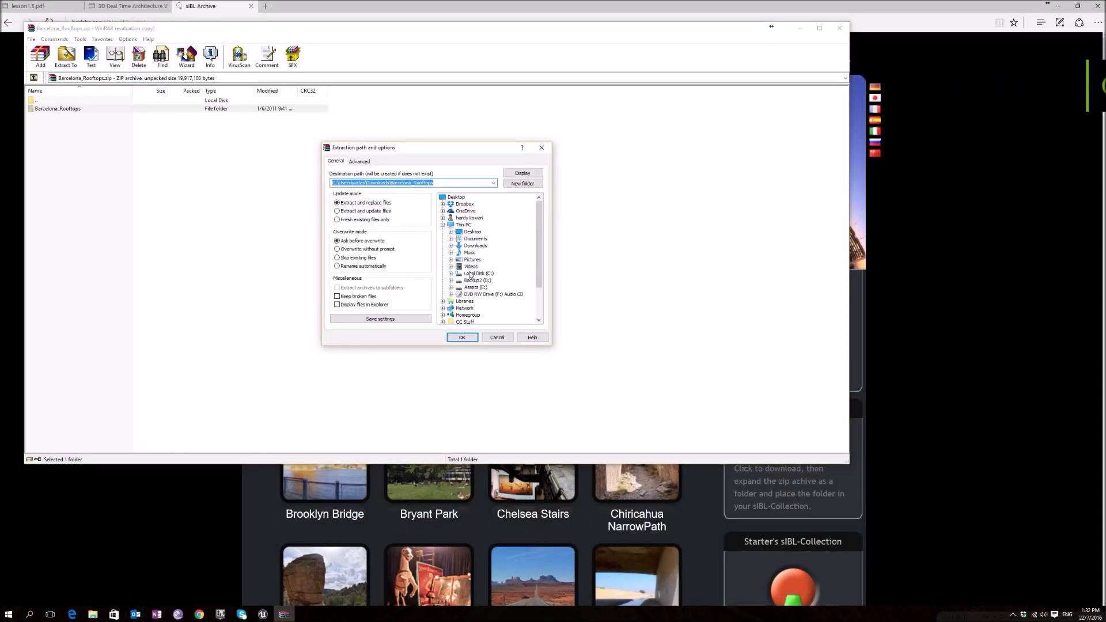
{"action": "left_click", "coordinate": [451, 232]}
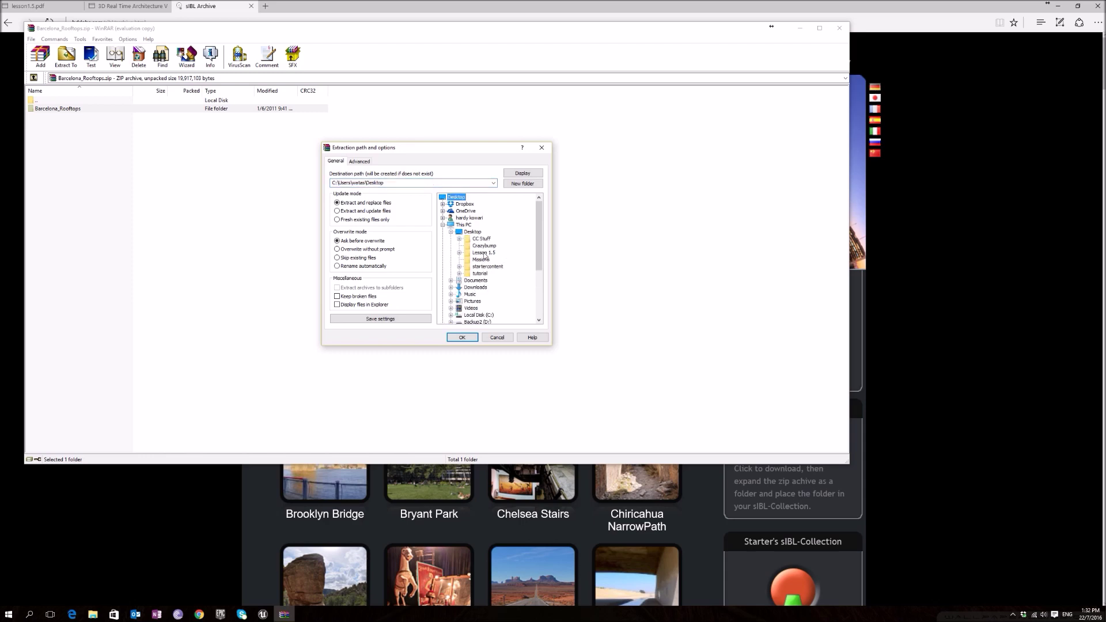
{"action": "left_click", "coordinate": [483, 253]}
{"action": "left_click", "coordinate": [461, 338]}
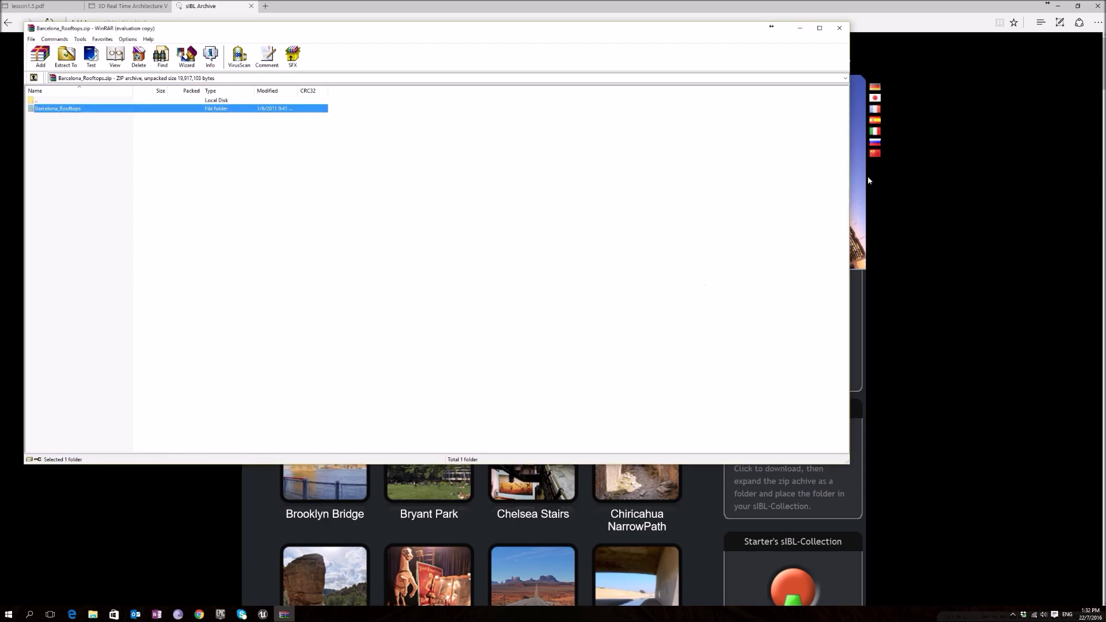
{"action": "left_click", "coordinate": [839, 28]}
- Back in the Unreal Editor, create a new folder named HDRI under the Content root
{"action": "left_click", "coordinate": [1060, 6]}
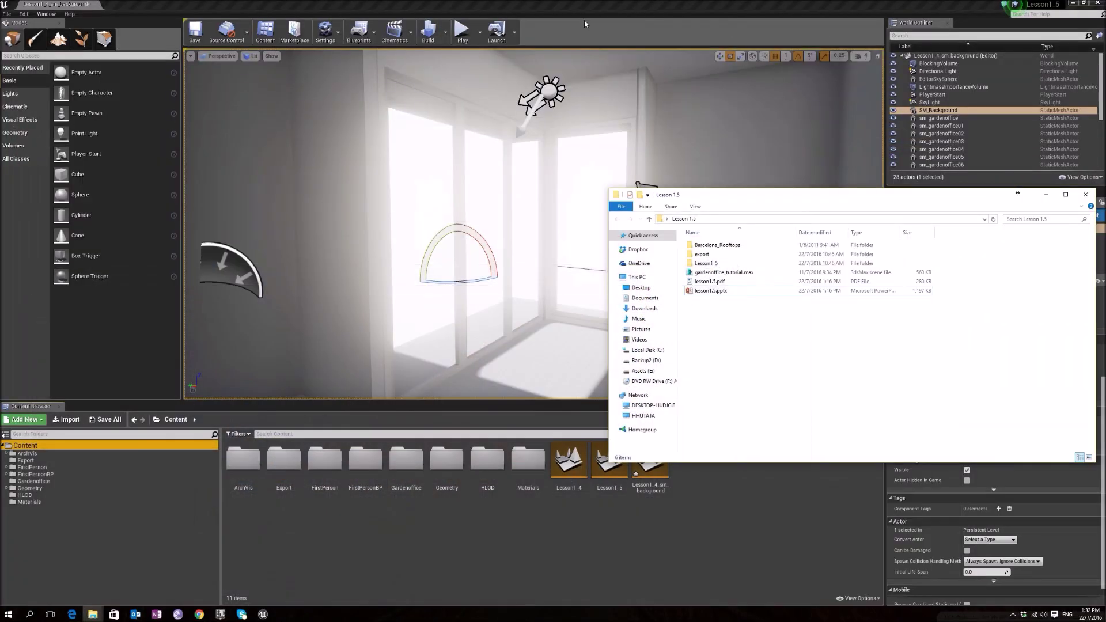
{"action": "left_click", "coordinate": [385, 467]}
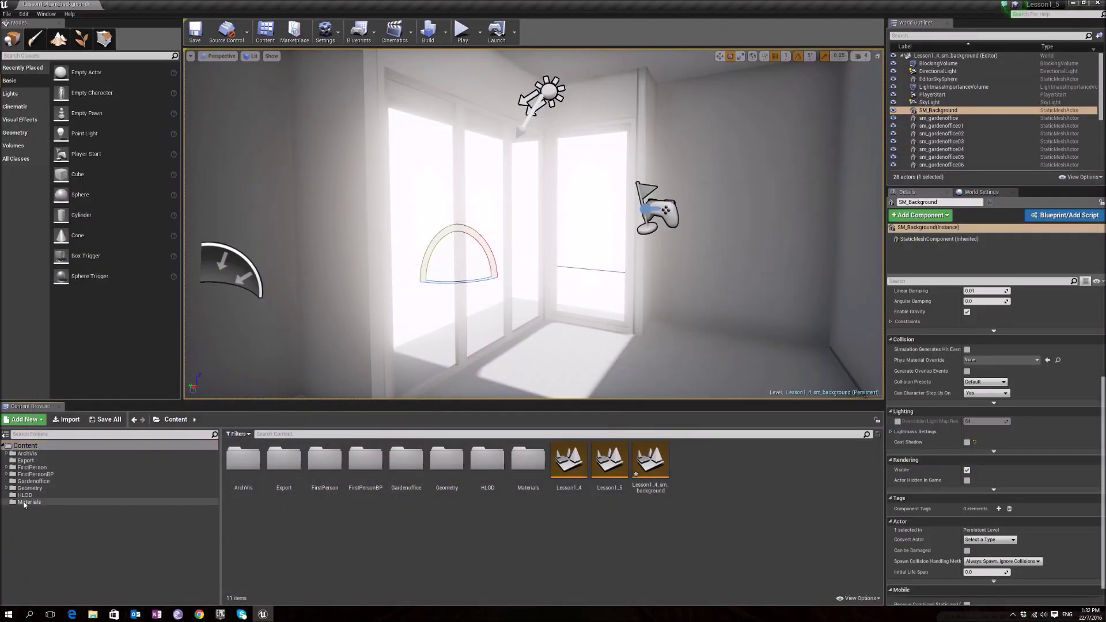
{"action": "left_click", "coordinate": [22, 447]}
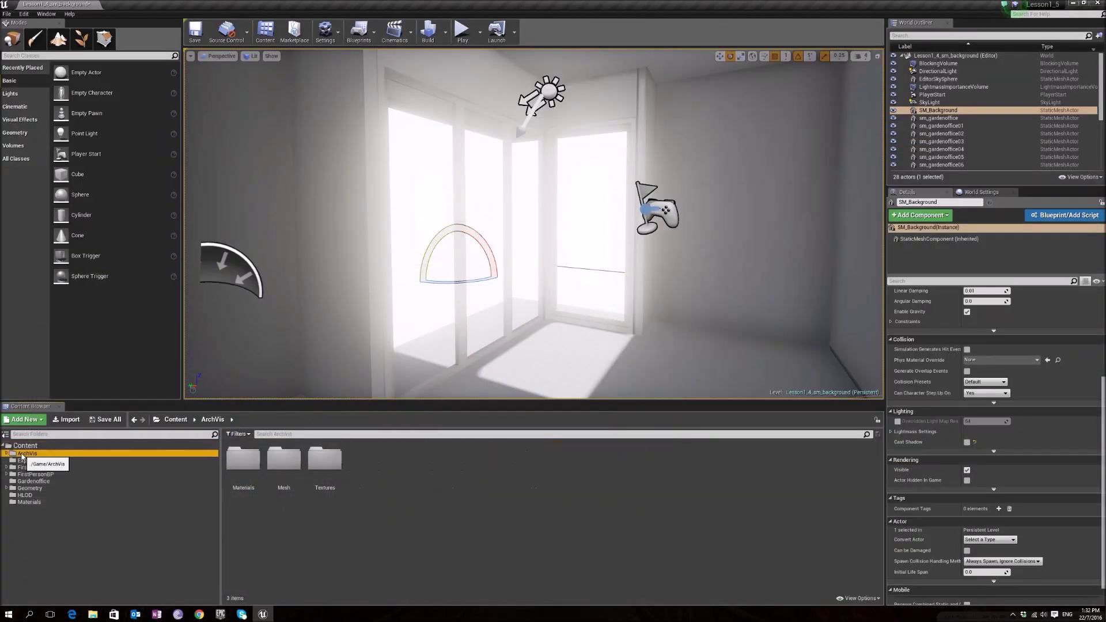
{"action": "right_click", "coordinate": [22, 450]}
{"action": "left_click", "coordinate": [64, 450]}
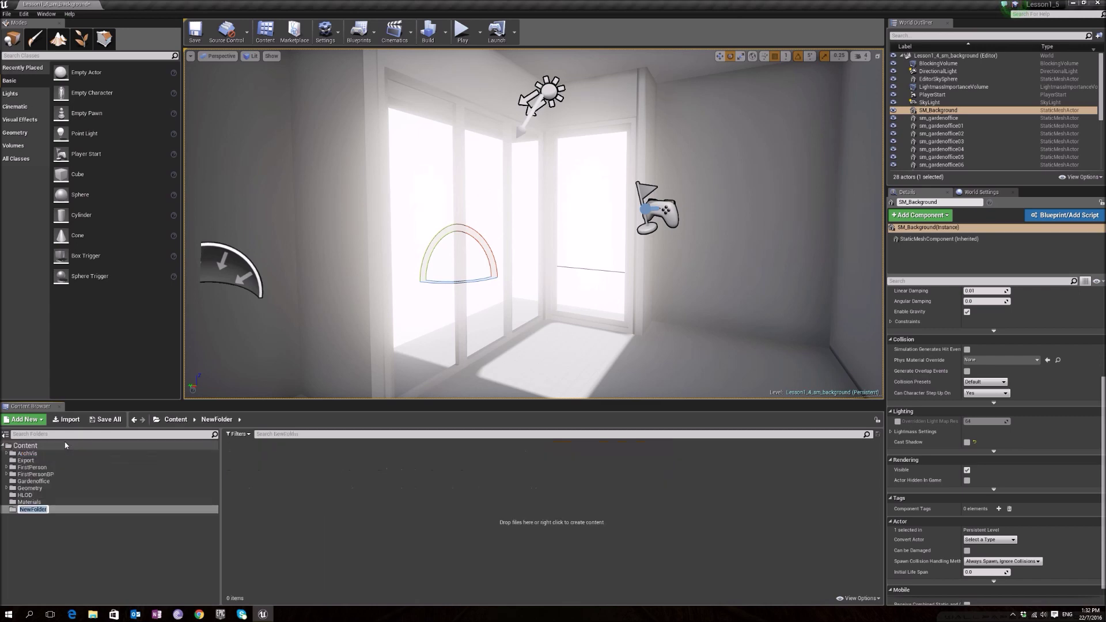
{"action": "type", "text": "HDRI"}
{"action": "key", "text": "Return"}
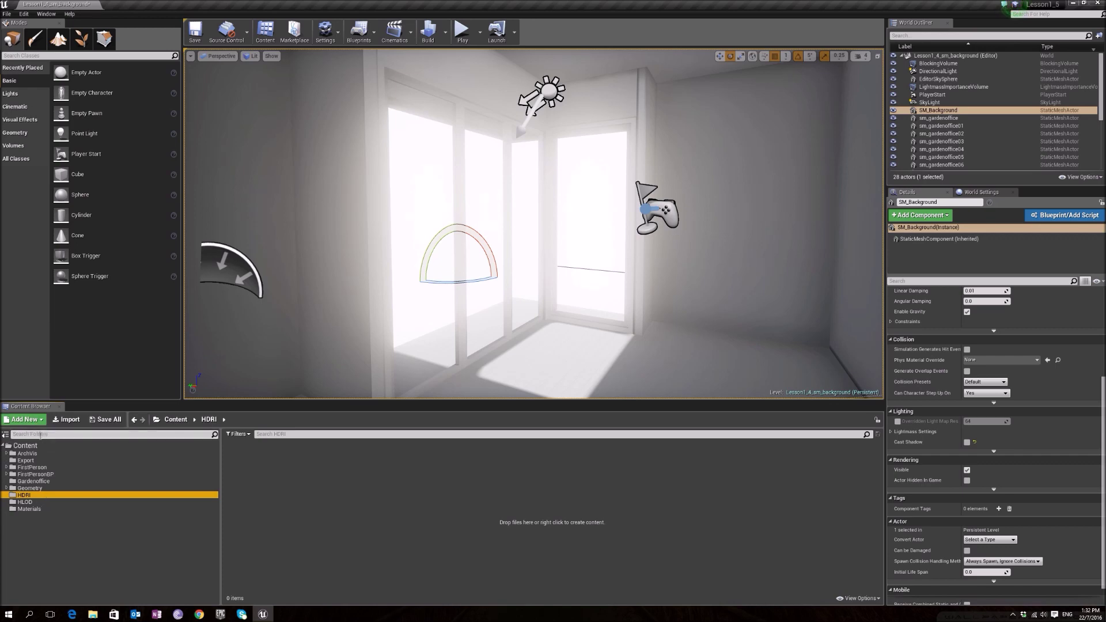
- Import Barce_Rooftop_C_3k.hdr from Desktop > Lesson 1.5 > Barcelona_Rooftops into the HDRI folder
{"action": "left_click", "coordinate": [68, 419]}
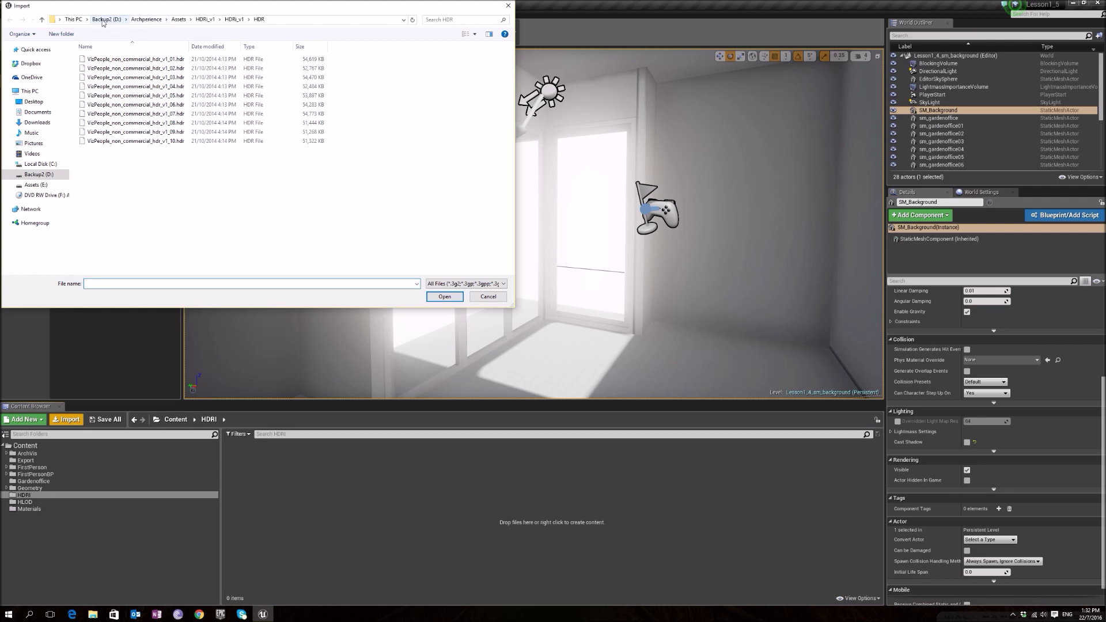
{"action": "left_click", "coordinate": [71, 20]}
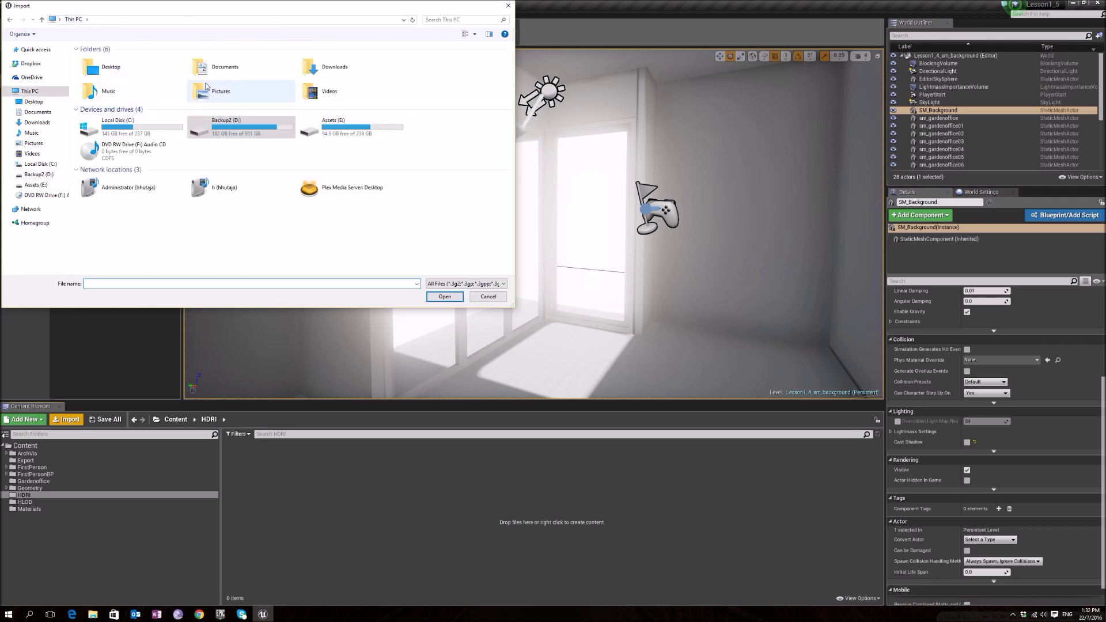
{"action": "left_click", "coordinate": [39, 103]}
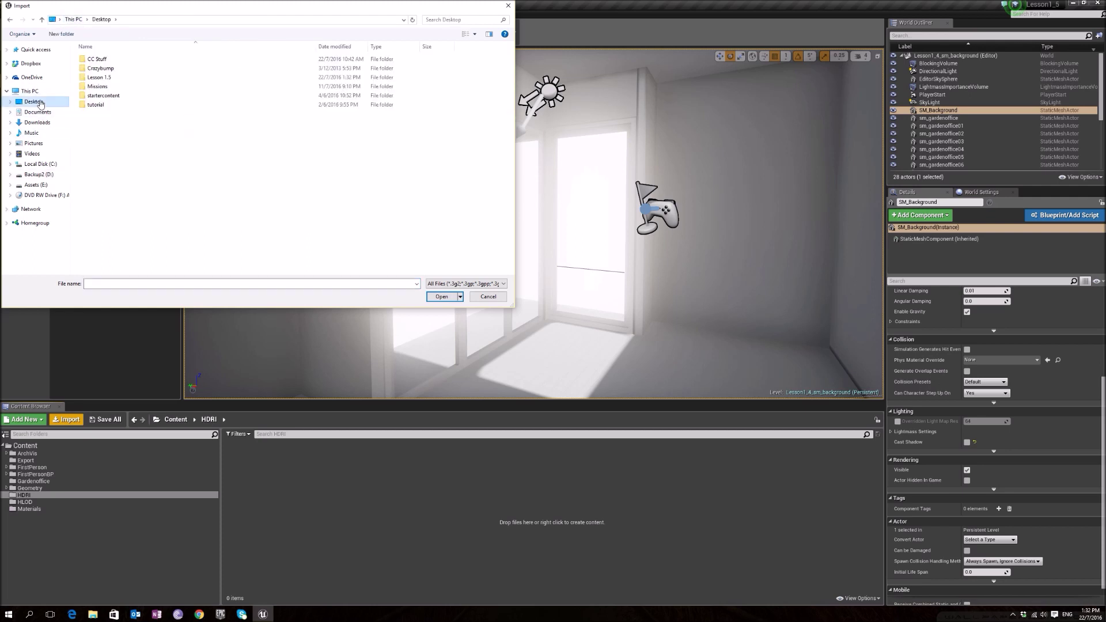
{"action": "double_click", "coordinate": [106, 79]}
{"action": "double_click", "coordinate": [112, 60]}
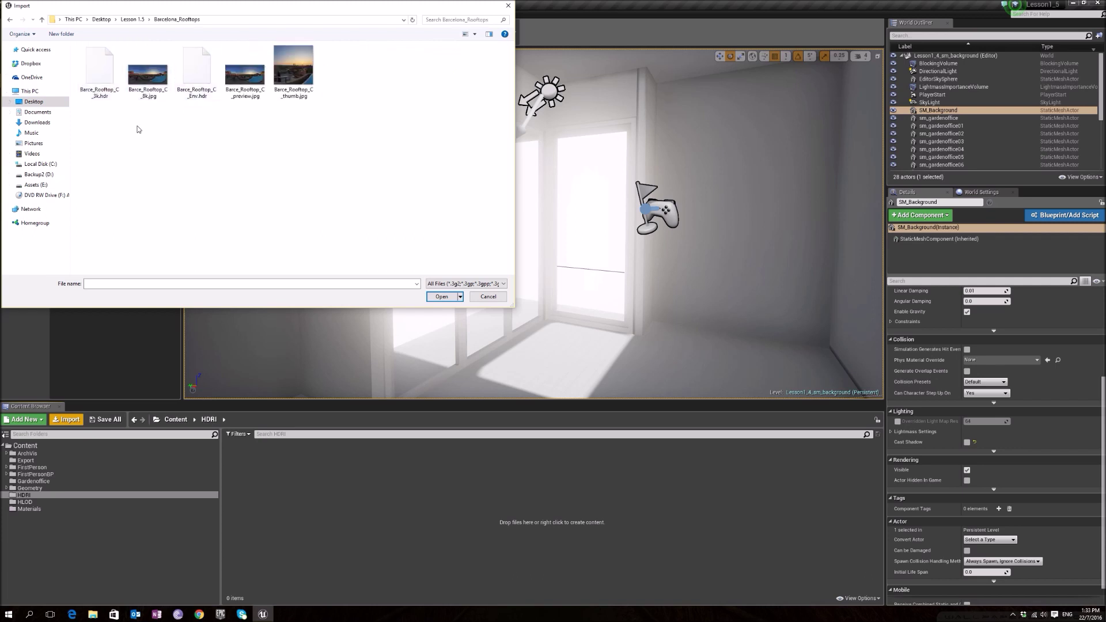
{"action": "double_click", "coordinate": [101, 78]}
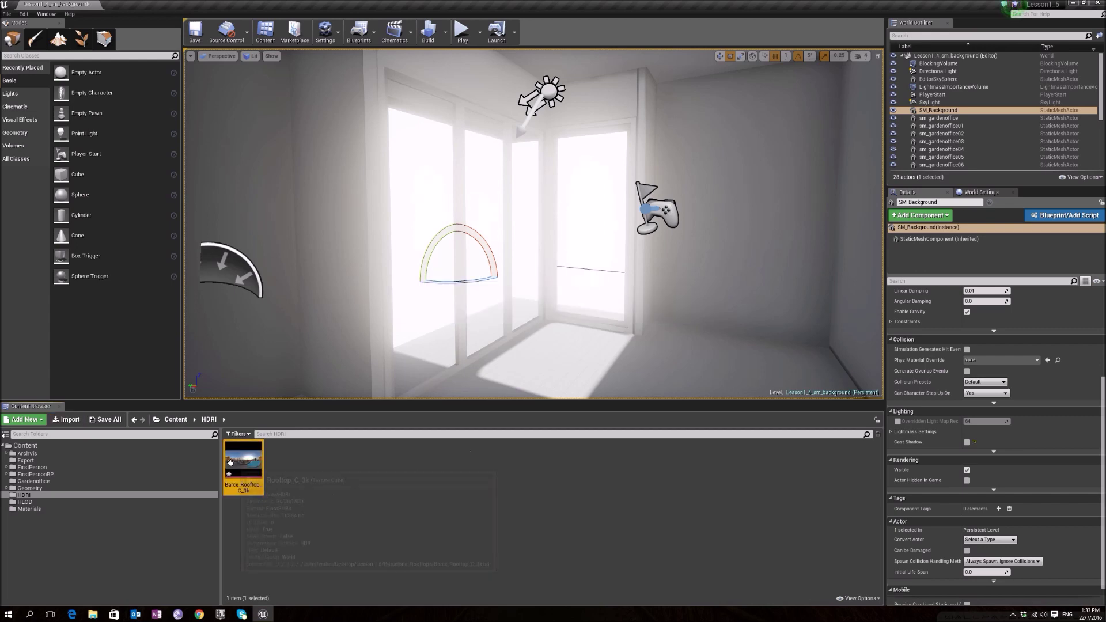
- Set Barce_Rooftop_C_3k's Mip Gen Settings to NoMipmaps and locate it in the Content Browser
{"action": "double_click", "coordinate": [236, 455]}
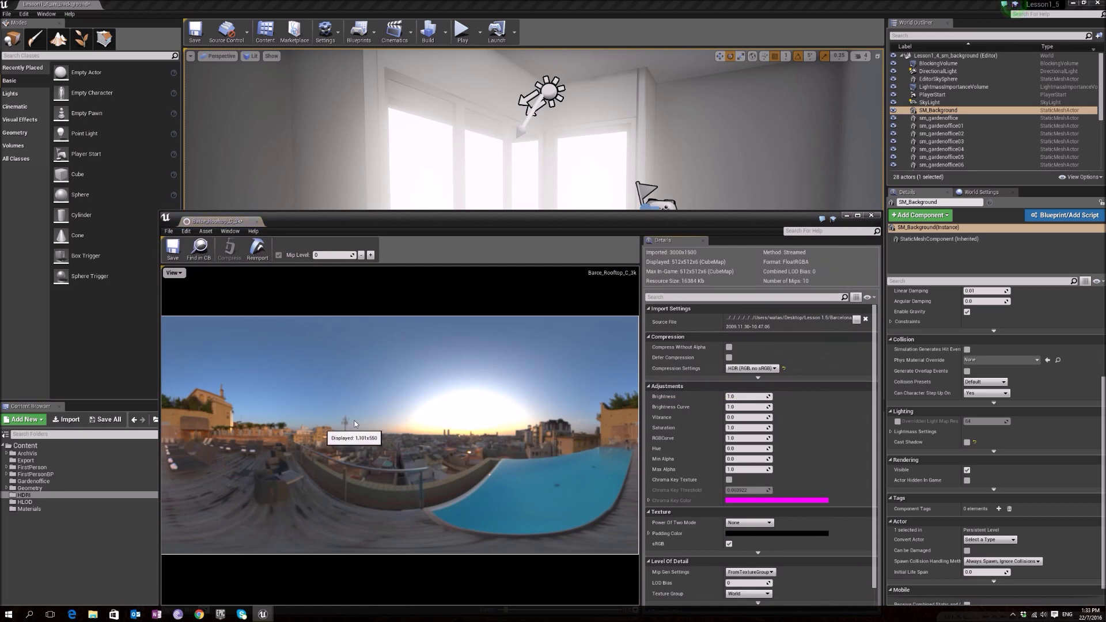
{"action": "scroll", "coordinate": [709, 402], "scroll_direction": "down", "scroll_amount": 2}
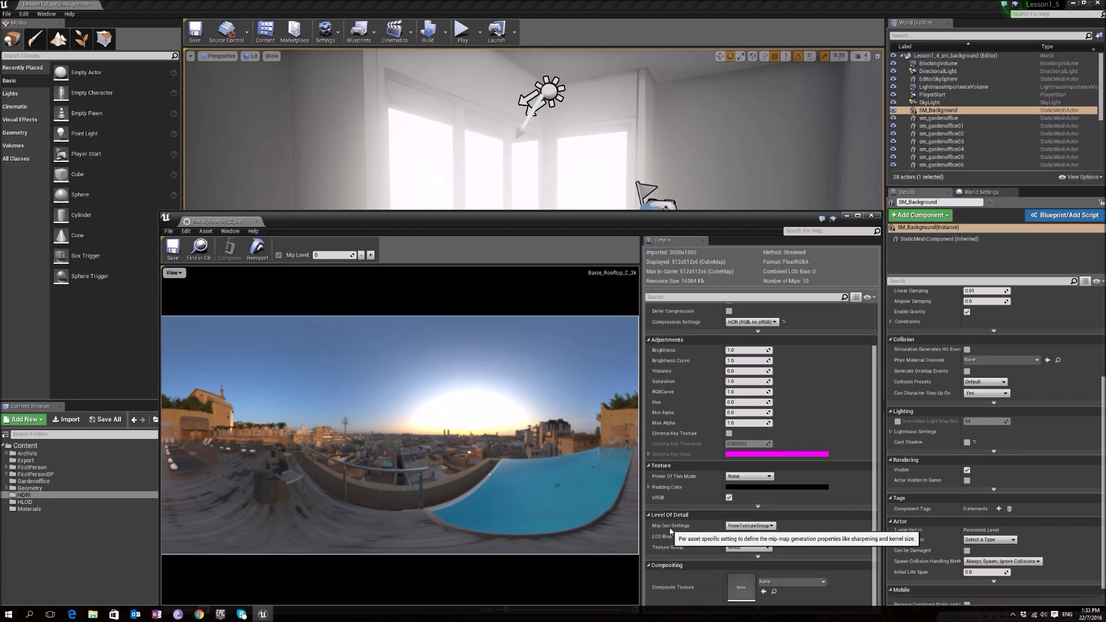
{"action": "left_click", "coordinate": [751, 526]}
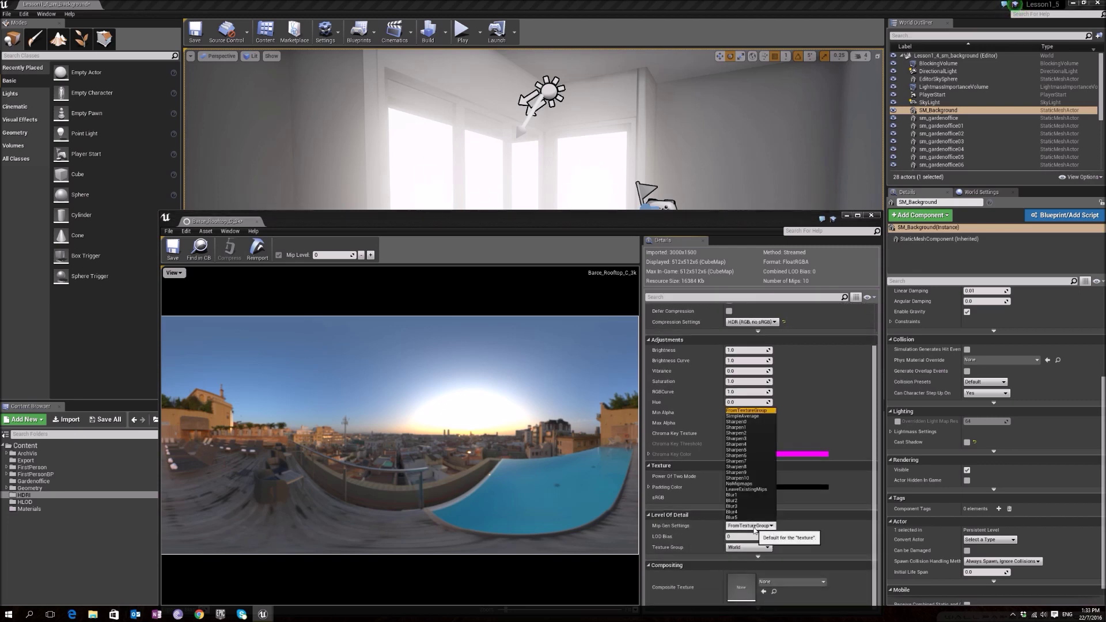
{"action": "left_click", "coordinate": [753, 485]}
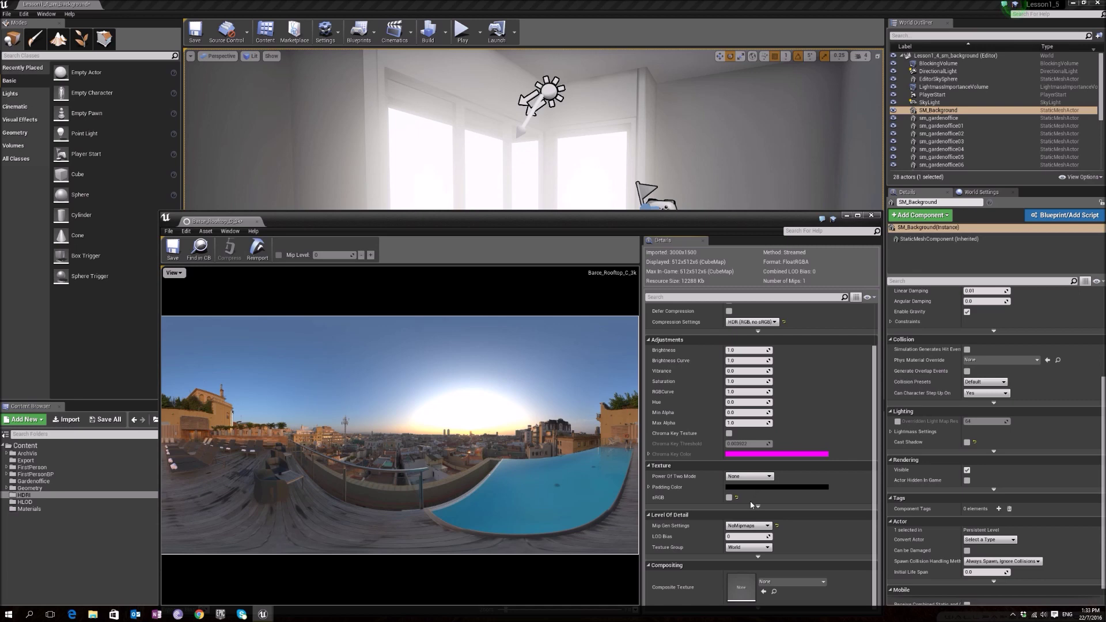
{"action": "left_click", "coordinate": [199, 249]}
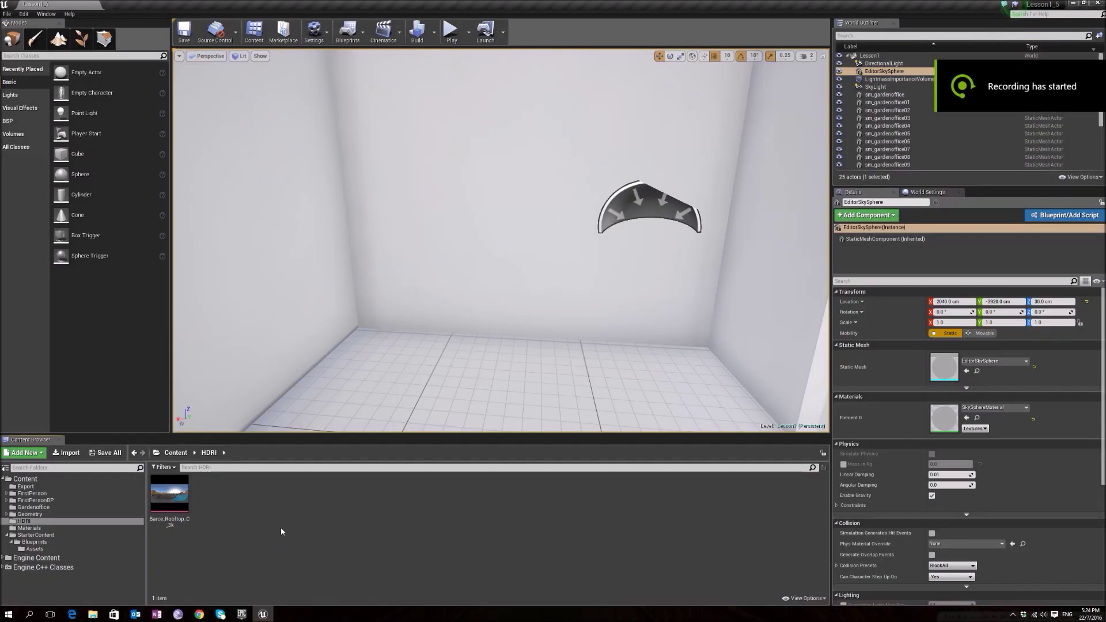
- Set Barce_Rooftop_C_3k's Texture Group to Skybox, save it and close the texture editor
{"action": "double_click", "coordinate": [169, 494]}
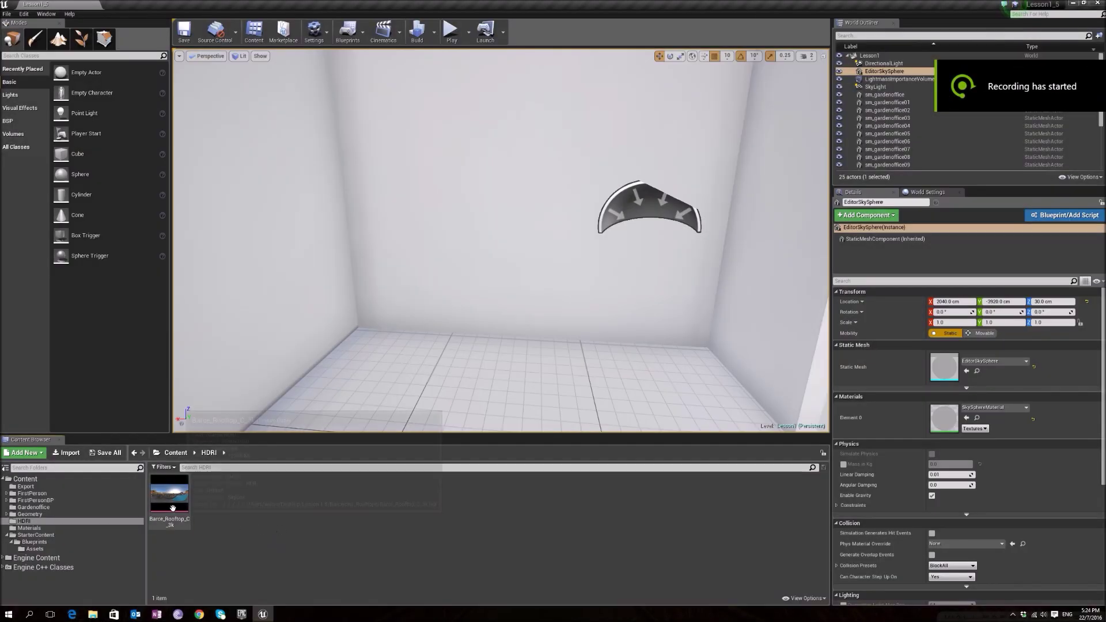
{"action": "scroll", "coordinate": [717, 406], "scroll_direction": "down", "scroll_amount": 3}
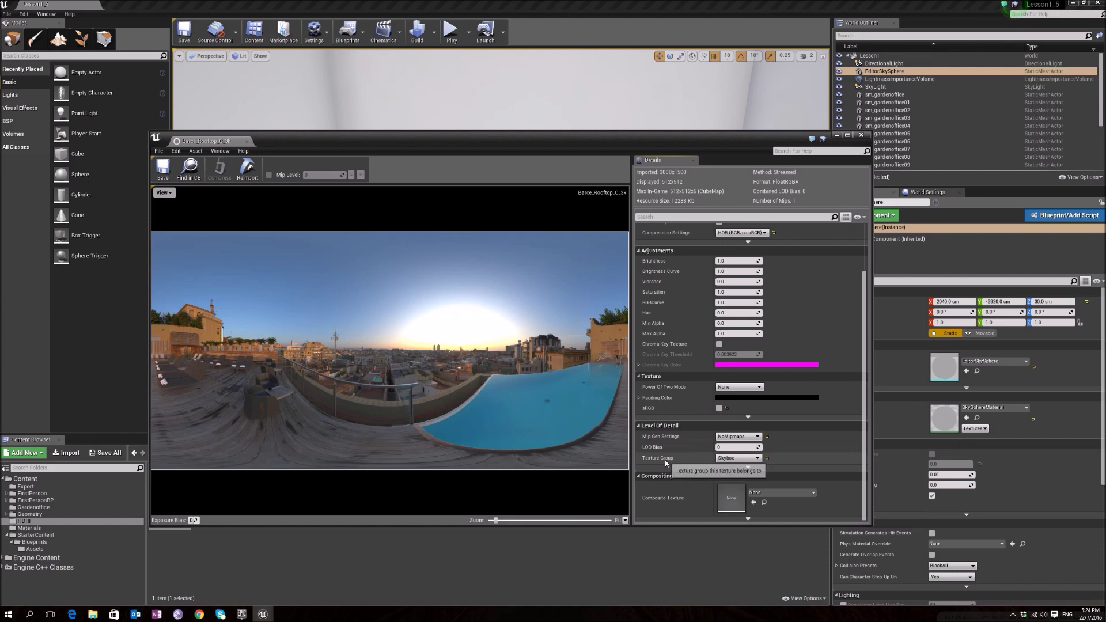
{"action": "left_click", "coordinate": [737, 458]}
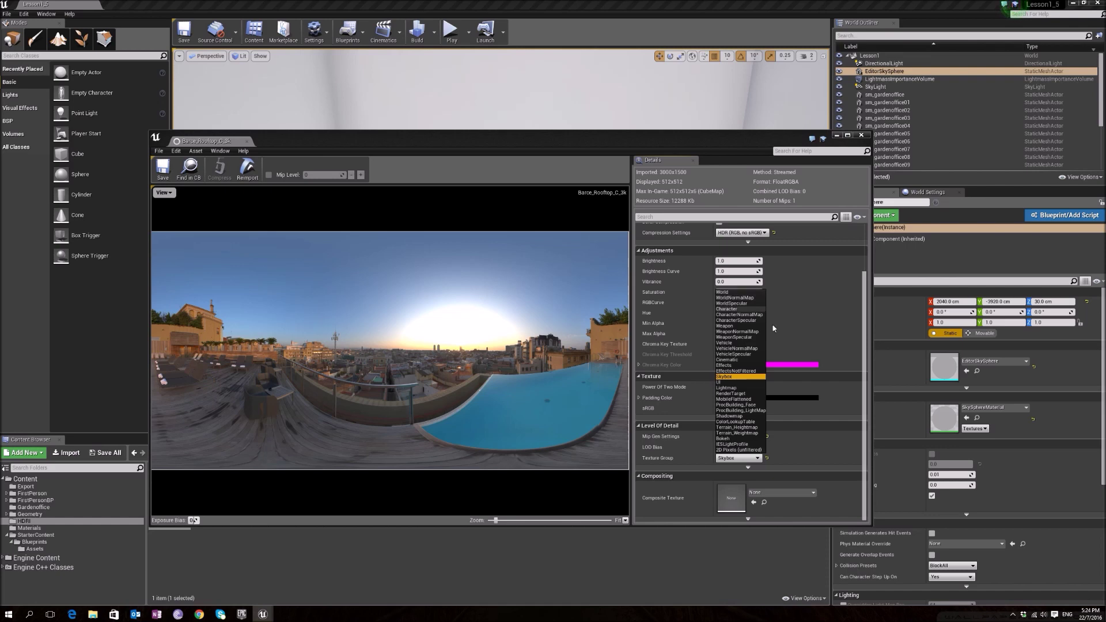
{"action": "left_click", "coordinate": [734, 376]}
{"action": "left_click", "coordinate": [167, 176]}
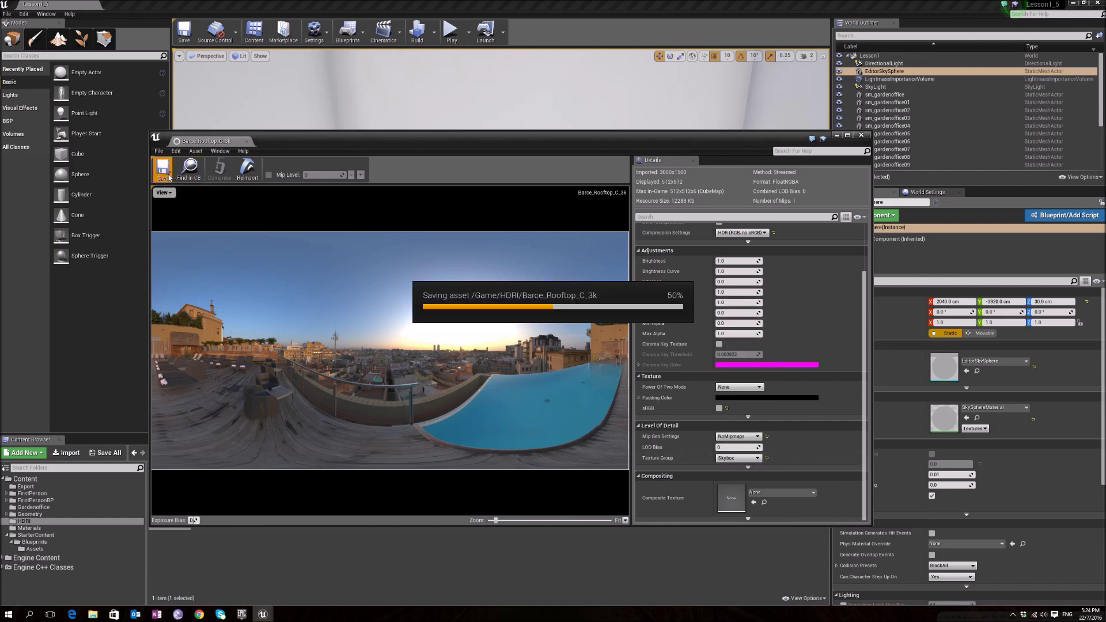
{"action": "left_click", "coordinate": [862, 135]}
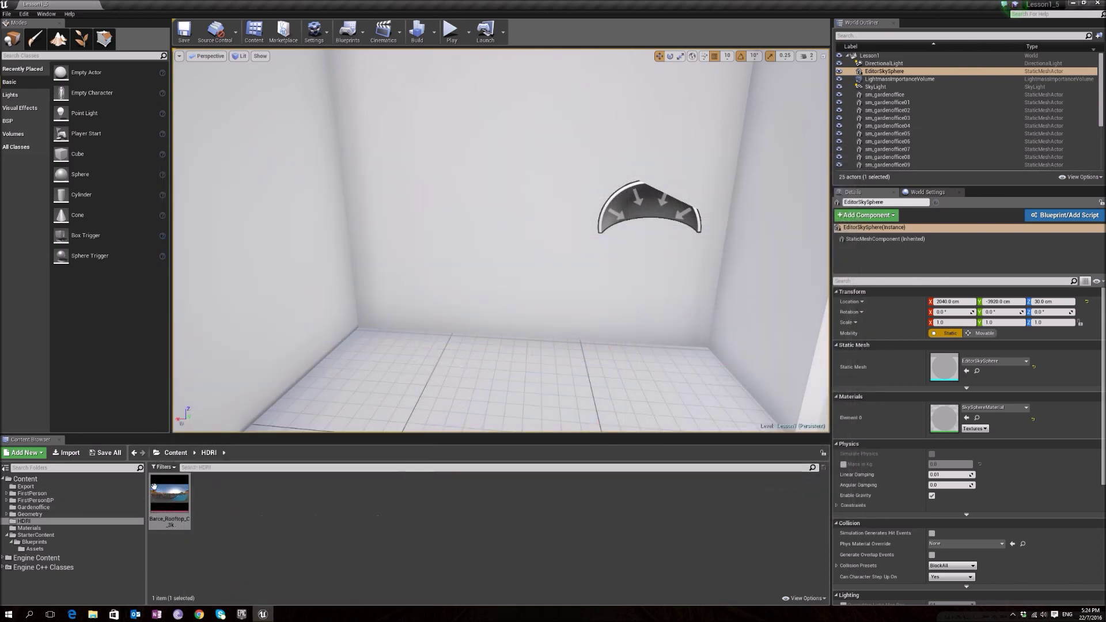
- Focus the viewport on the EditorSkySphere and dolly toward the room's tall glass windows
{"action": "left_click", "coordinate": [241, 614]}
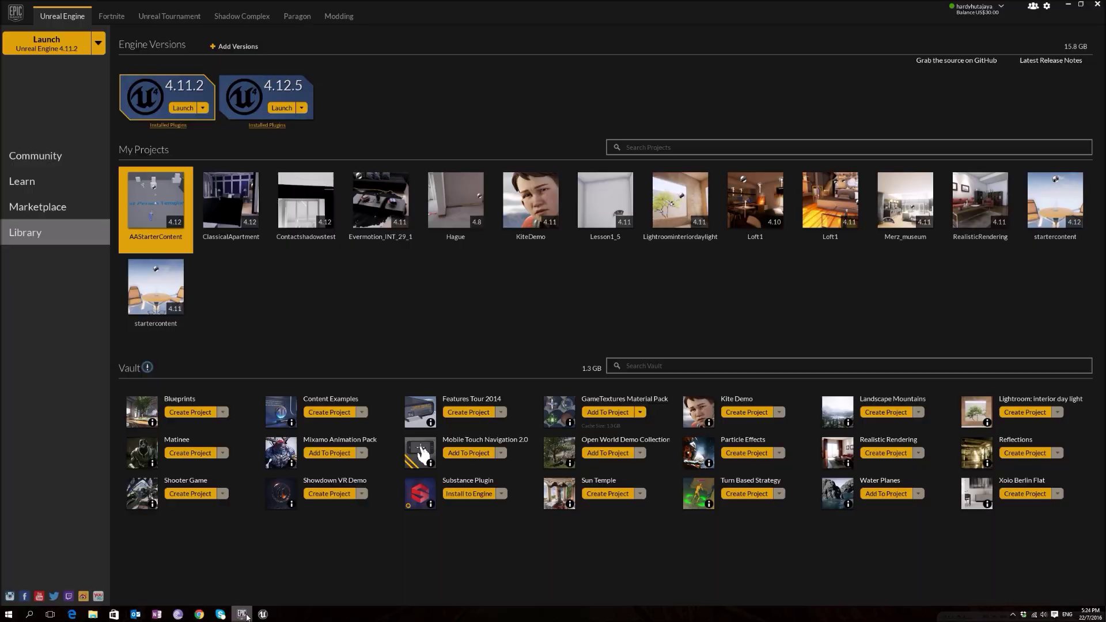
{"action": "left_click", "coordinate": [241, 614]}
{"action": "key", "text": "f"}
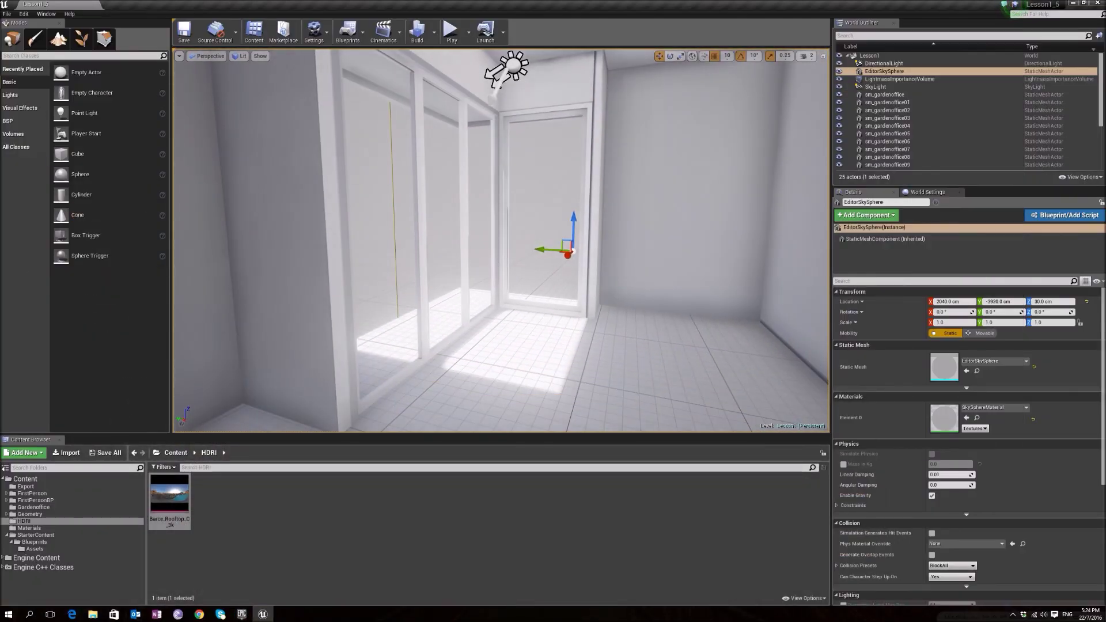
{"action": "scroll", "coordinate": [501, 240], "scroll_direction": "up", "scroll_amount": 5}
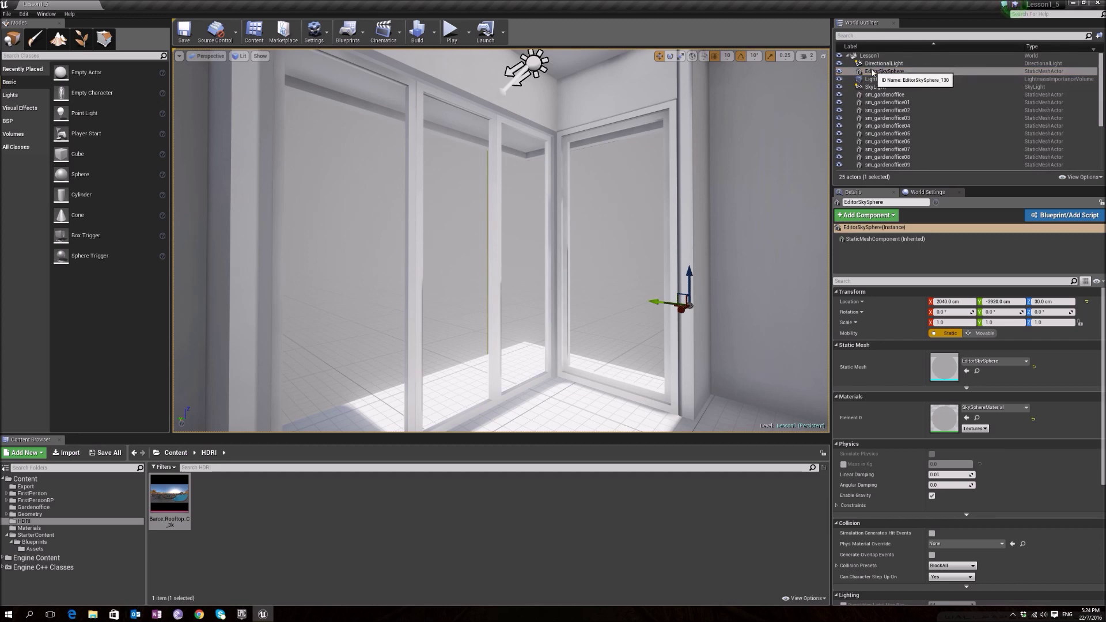
{"action": "left_click", "coordinate": [874, 72]}
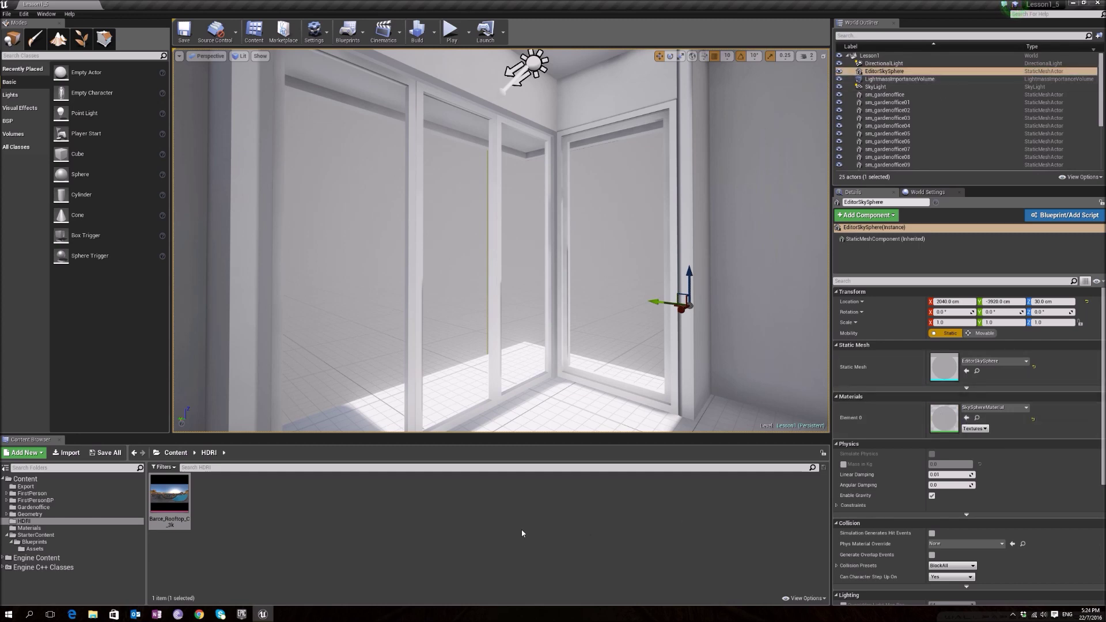
{"action": "left_click", "coordinate": [499, 533]}
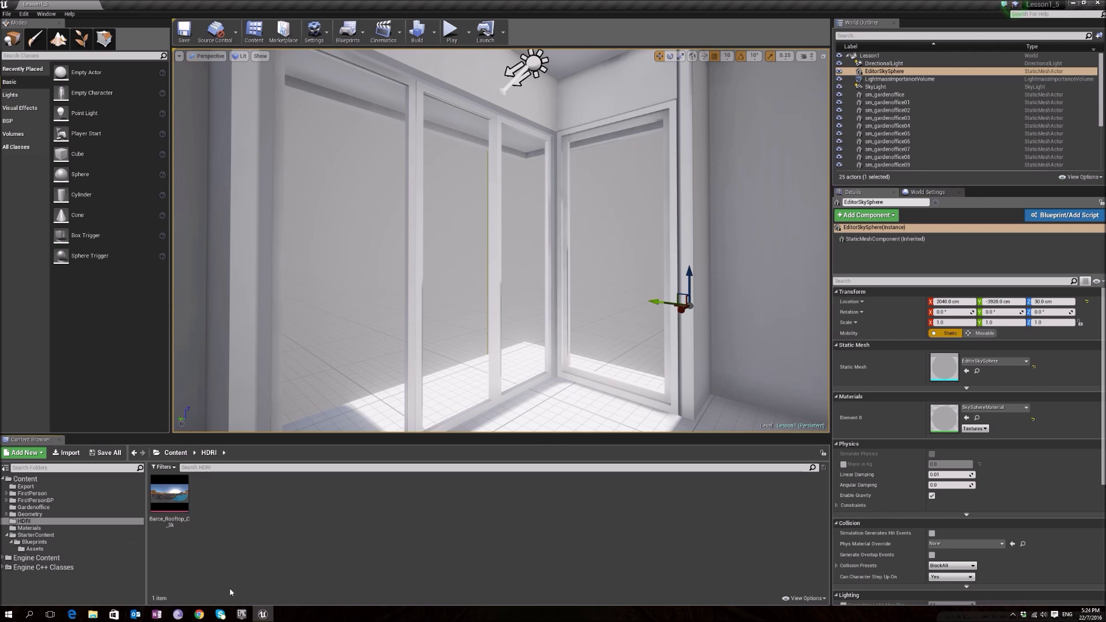
{"action": "mouse_move", "coordinate": [242, 615]}
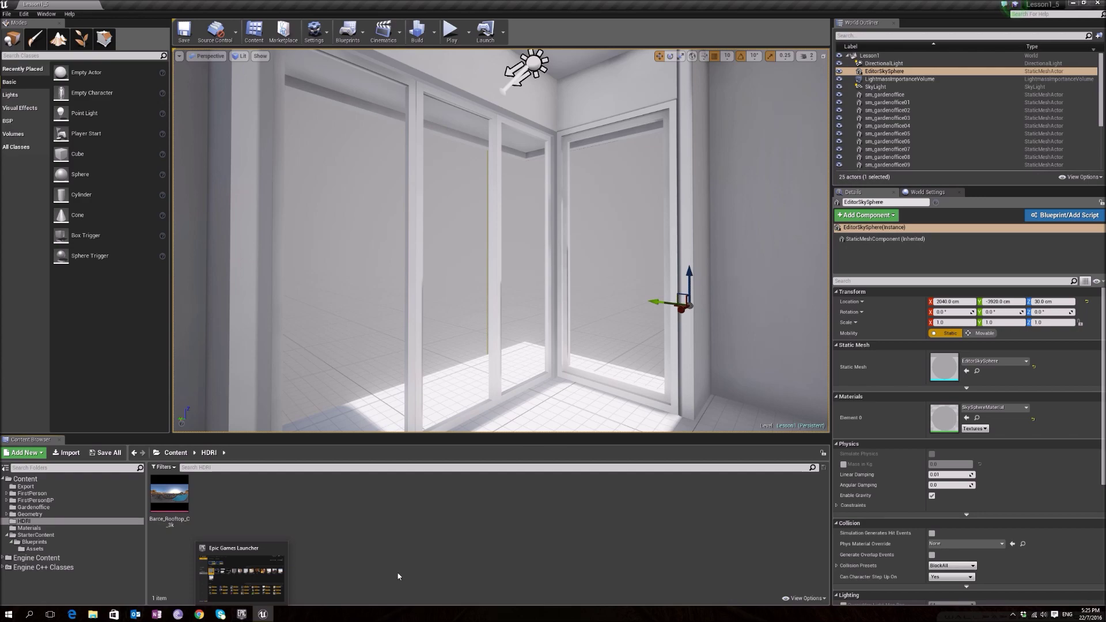
- Launch the AAStarterContent project from the Epic Games Launcher library
{"action": "left_click", "coordinate": [242, 614]}
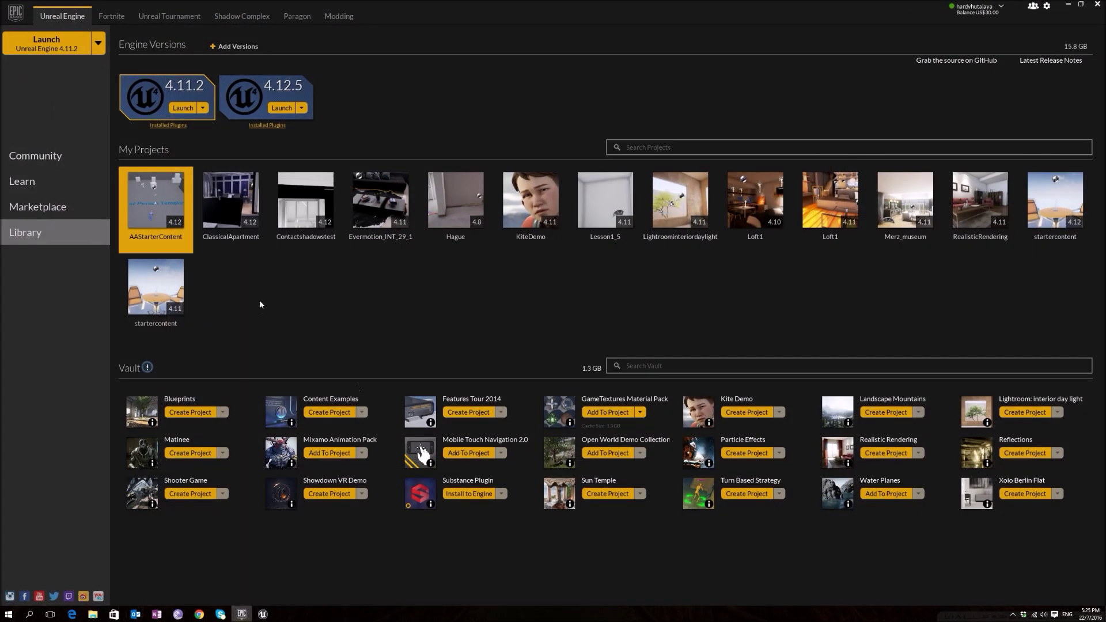
{"action": "left_click", "coordinate": [242, 613]}
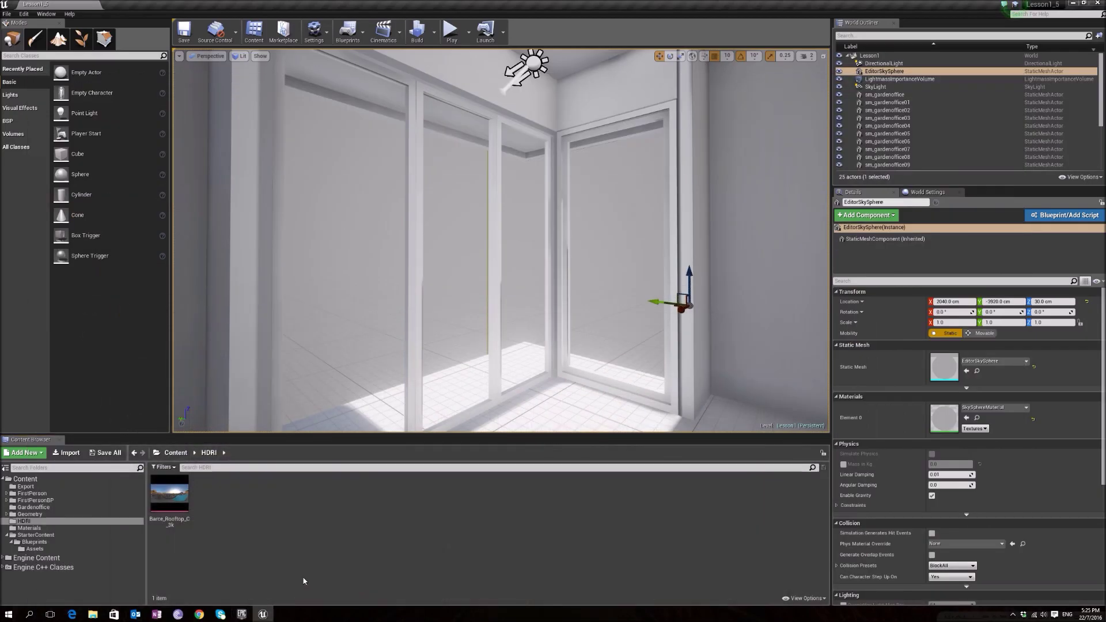
{"action": "left_click", "coordinate": [242, 614]}
{"action": "double_click", "coordinate": [155, 216]}
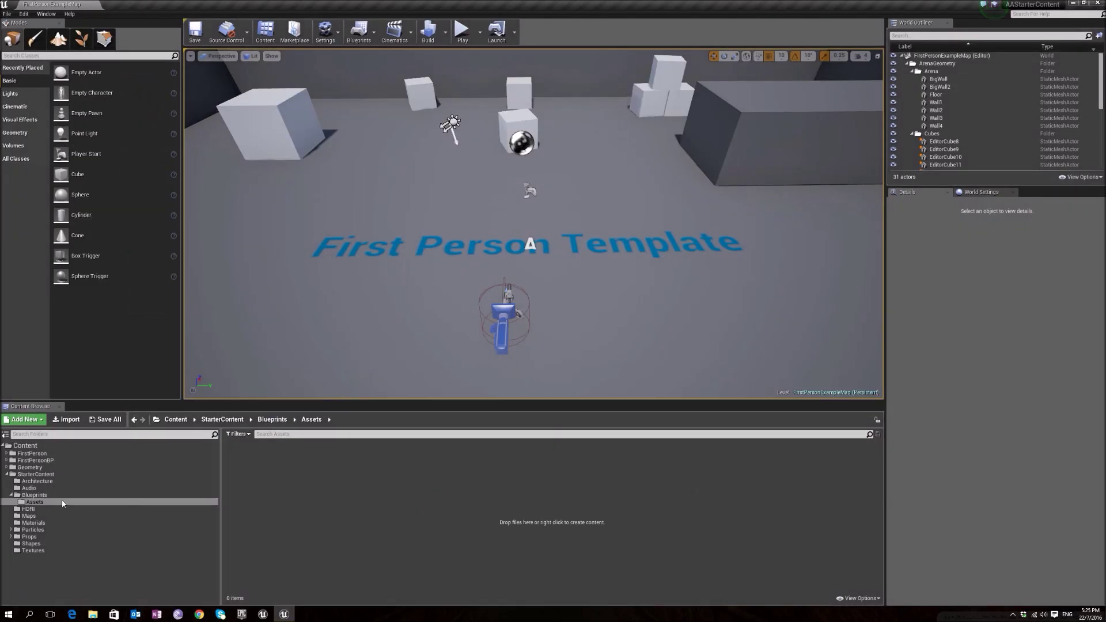
- In StarterContent/Blueprints/Assets, select the three M_LightStage_Skybox materials and the Skybox mesh
{"action": "left_click", "coordinate": [34, 474]}
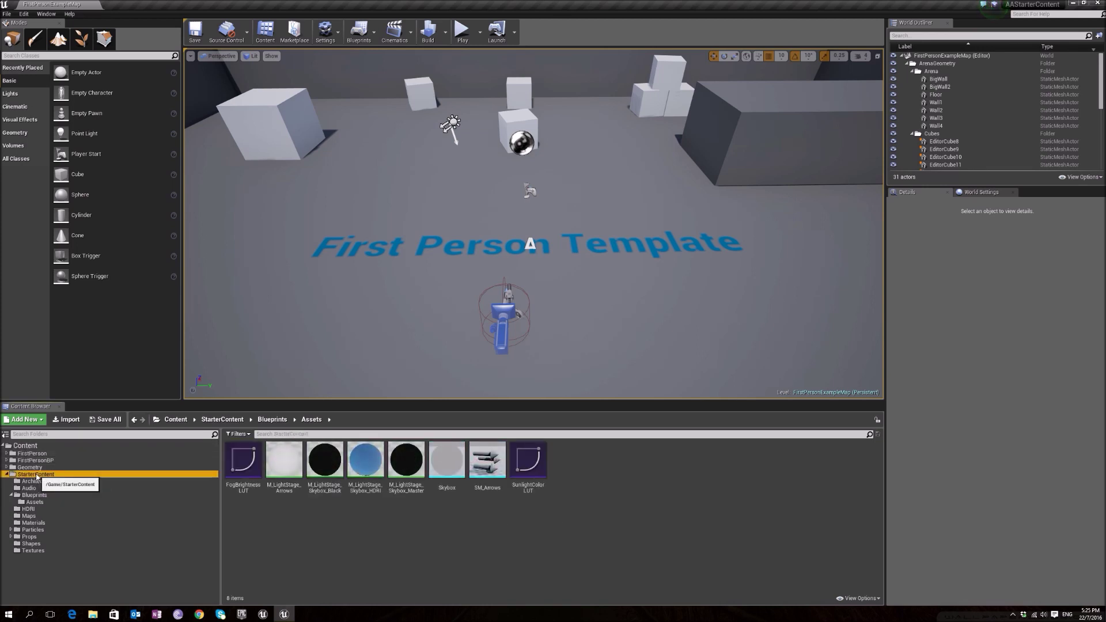
{"action": "left_click", "coordinate": [88, 496]}
{"action": "left_click", "coordinate": [87, 502]}
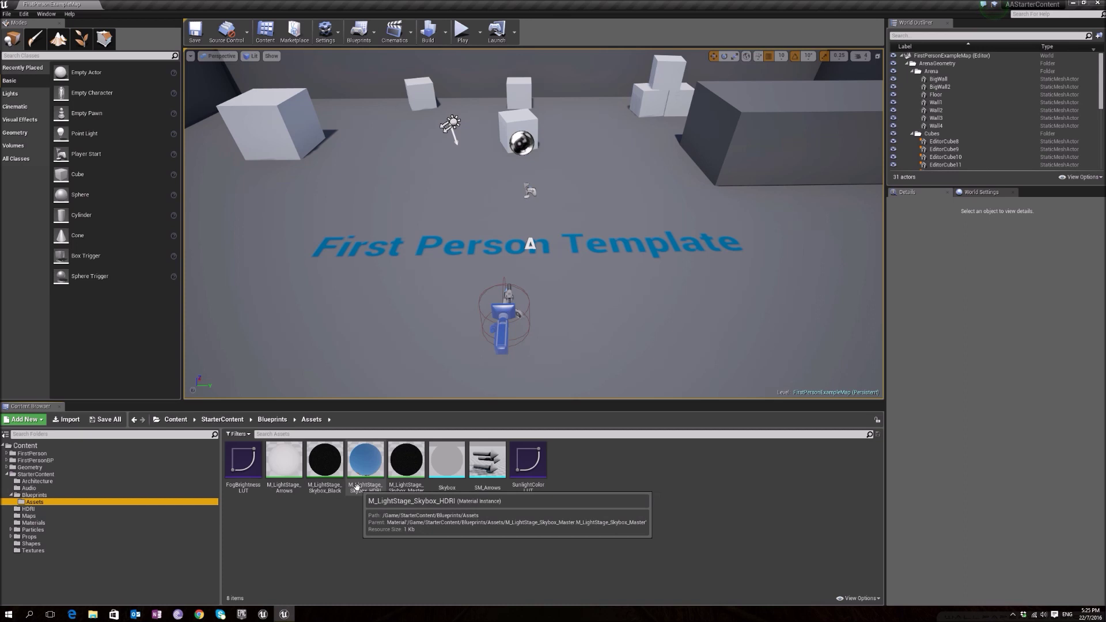
{"action": "left_click", "coordinate": [360, 484]}
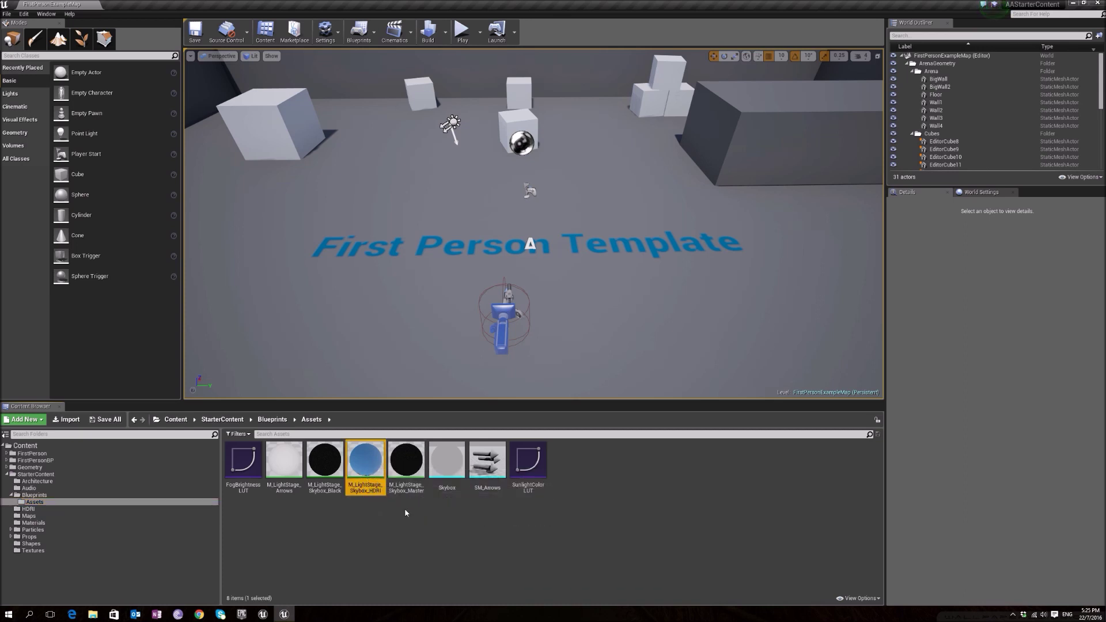
{"action": "left_click", "coordinate": [320, 486], "text": "ctrl"}
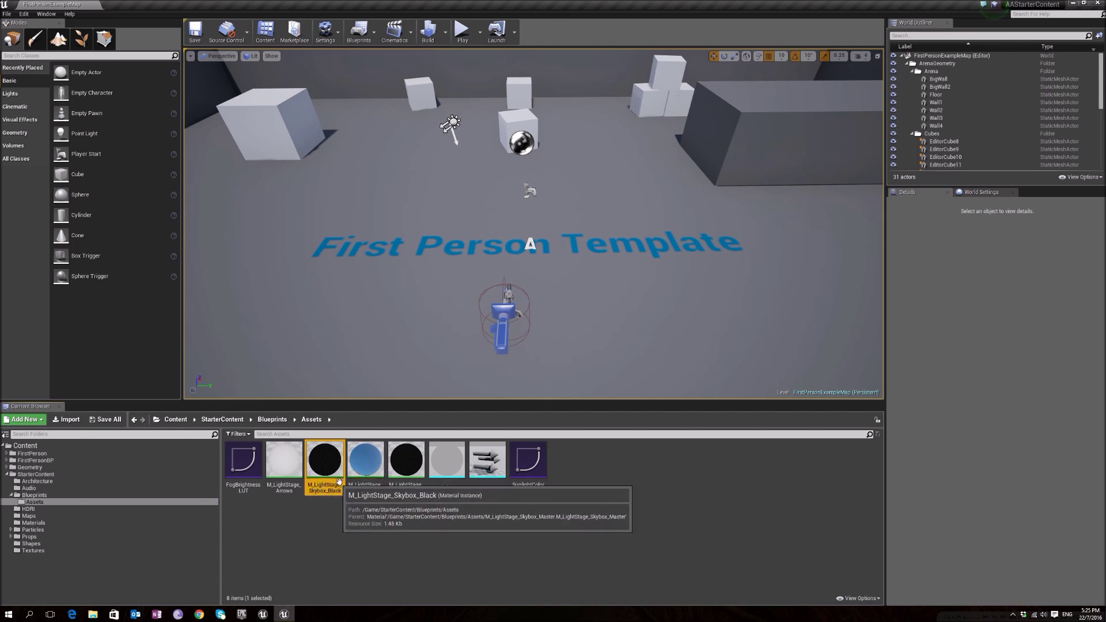
{"action": "left_click", "coordinate": [397, 482], "text": "ctrl"}
{"action": "left_click", "coordinate": [446, 484], "text": "ctrl"}
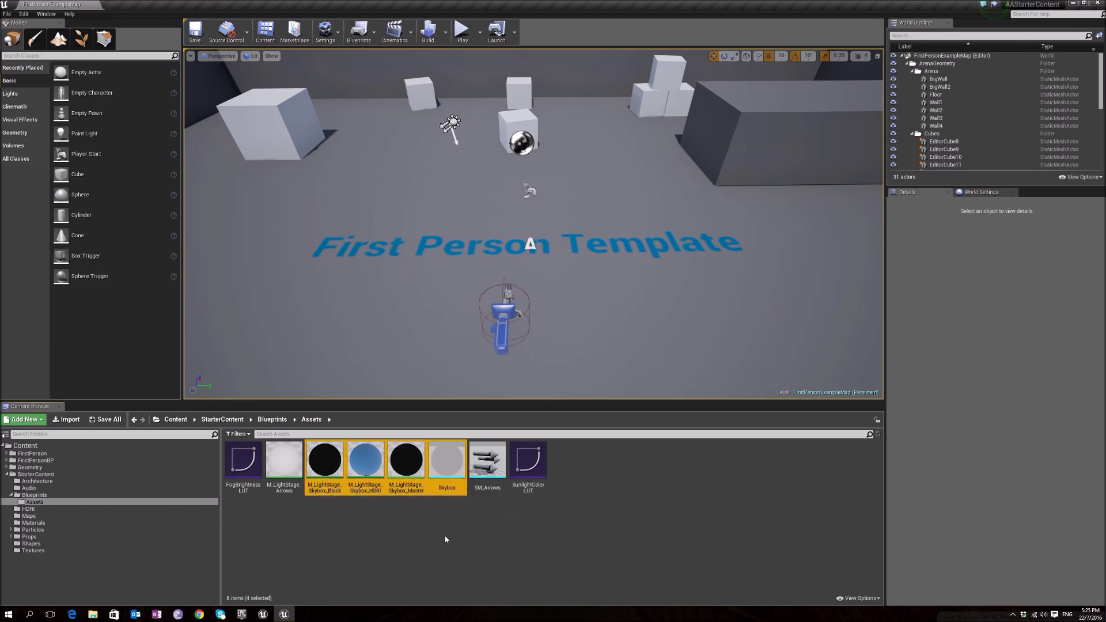
- Start migrating the selected skybox assets to another project, confirming the asset list
{"action": "right_click", "coordinate": [434, 473]}
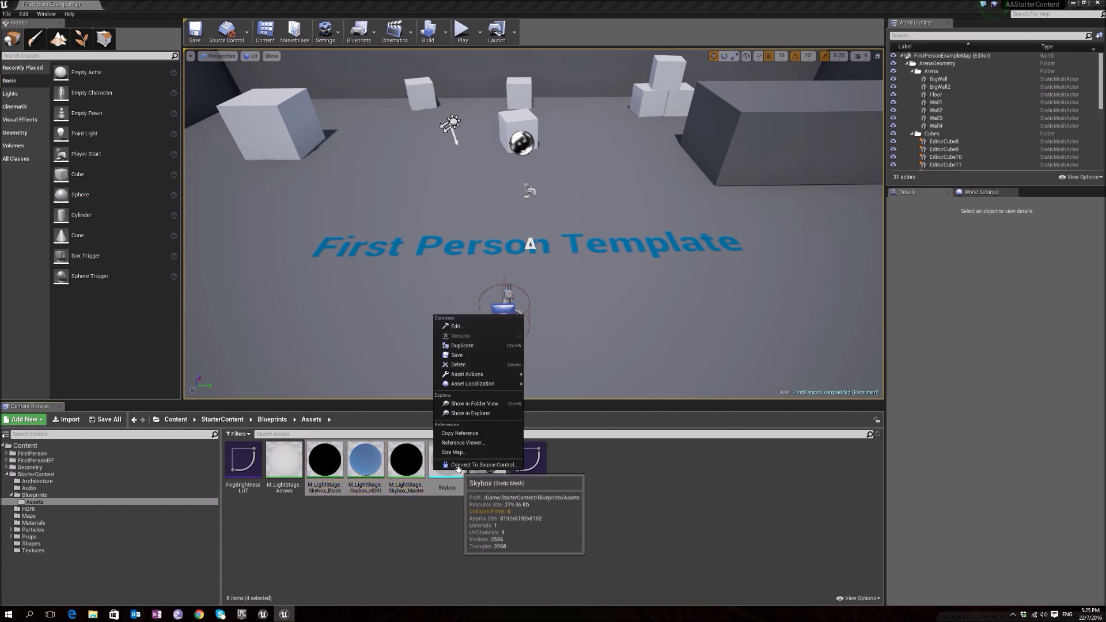
{"action": "mouse_move", "coordinate": [473, 382]}
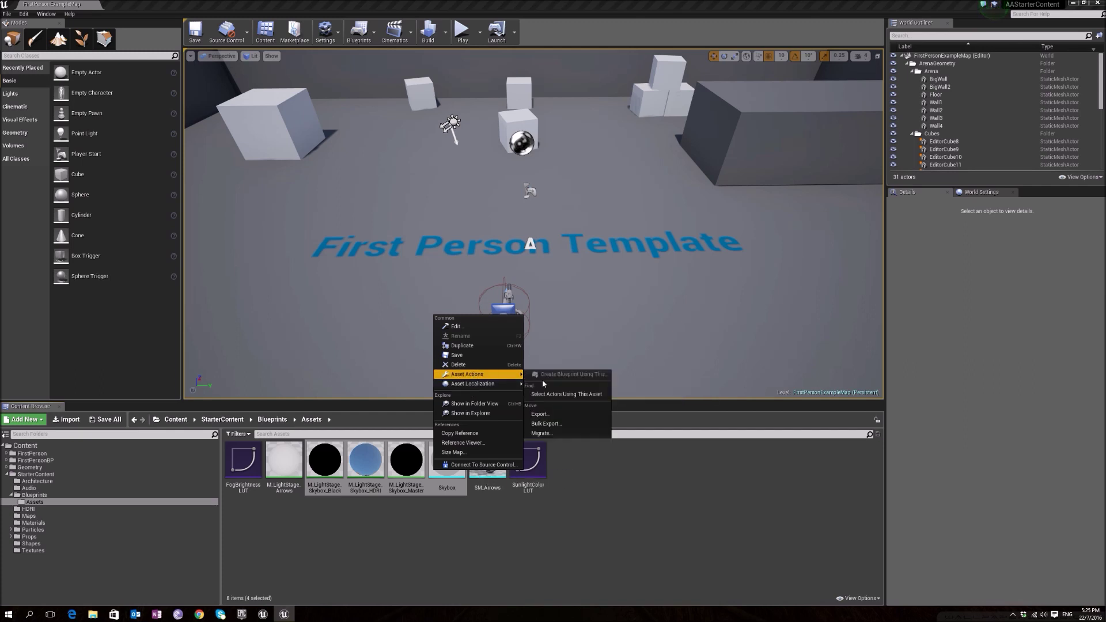
{"action": "left_click", "coordinate": [556, 464]}
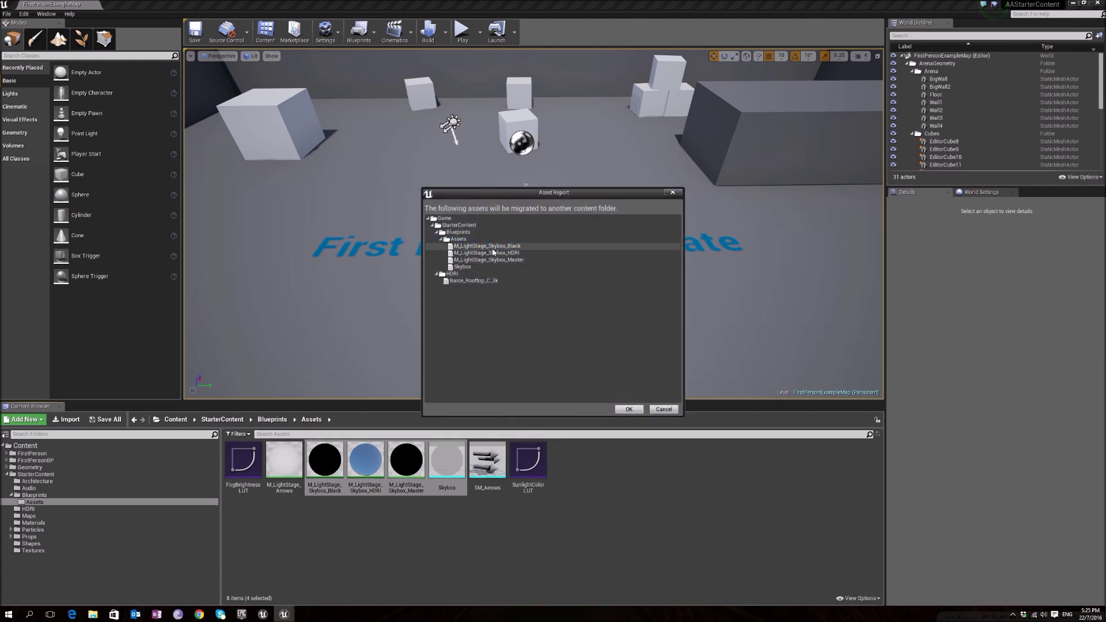
{"action": "left_click", "coordinate": [629, 408]}
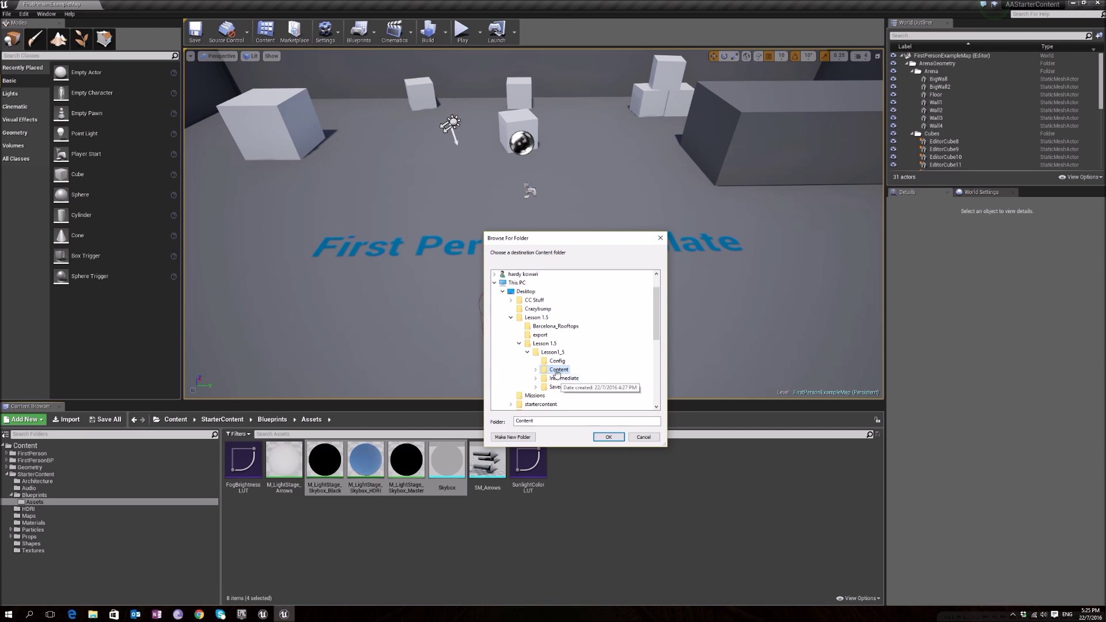
{"action": "left_click", "coordinate": [643, 437]}
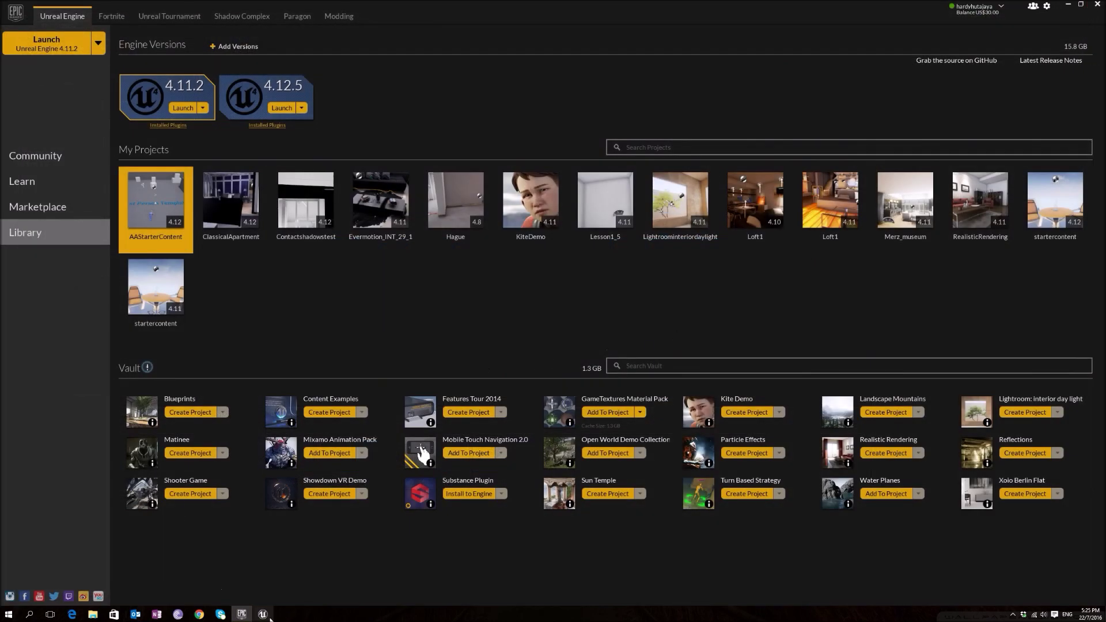
- In the Lesson1_5 editor, open the migrated M_LightStage_Skybox_Master_HDRI material instance
{"action": "left_click", "coordinate": [269, 617]}
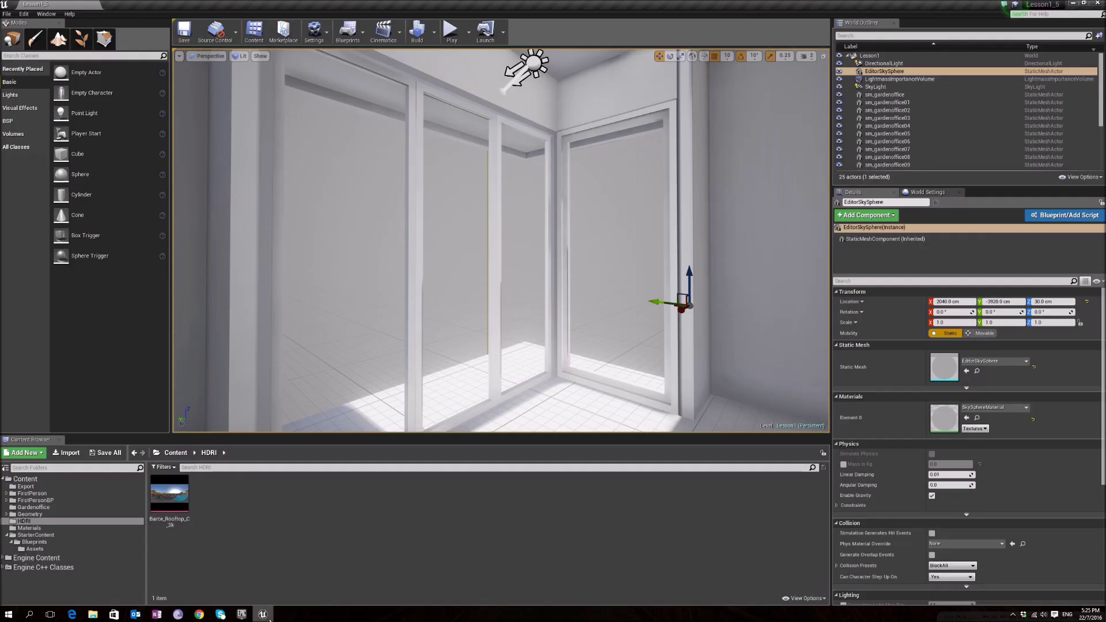
{"action": "left_click", "coordinate": [41, 542]}
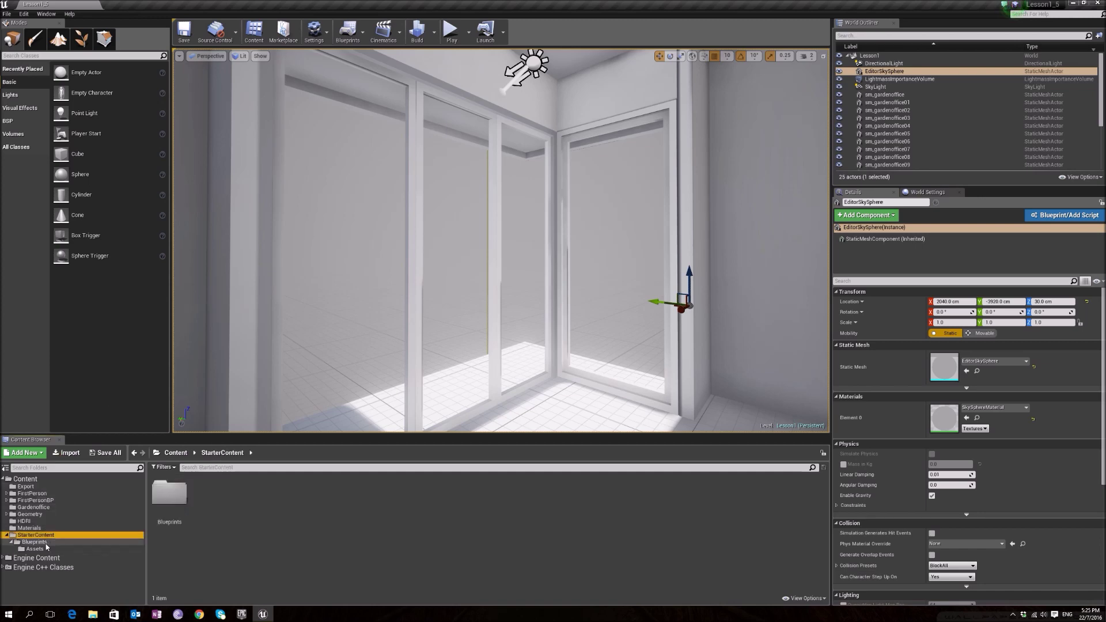
{"action": "left_click", "coordinate": [48, 551]}
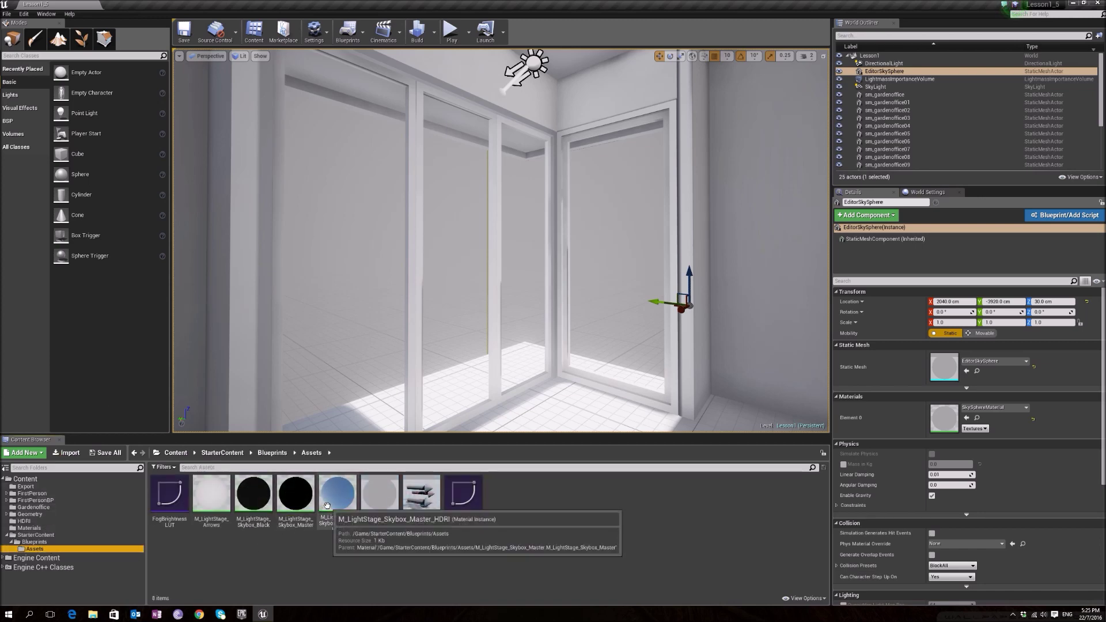
{"action": "left_click", "coordinate": [331, 525]}
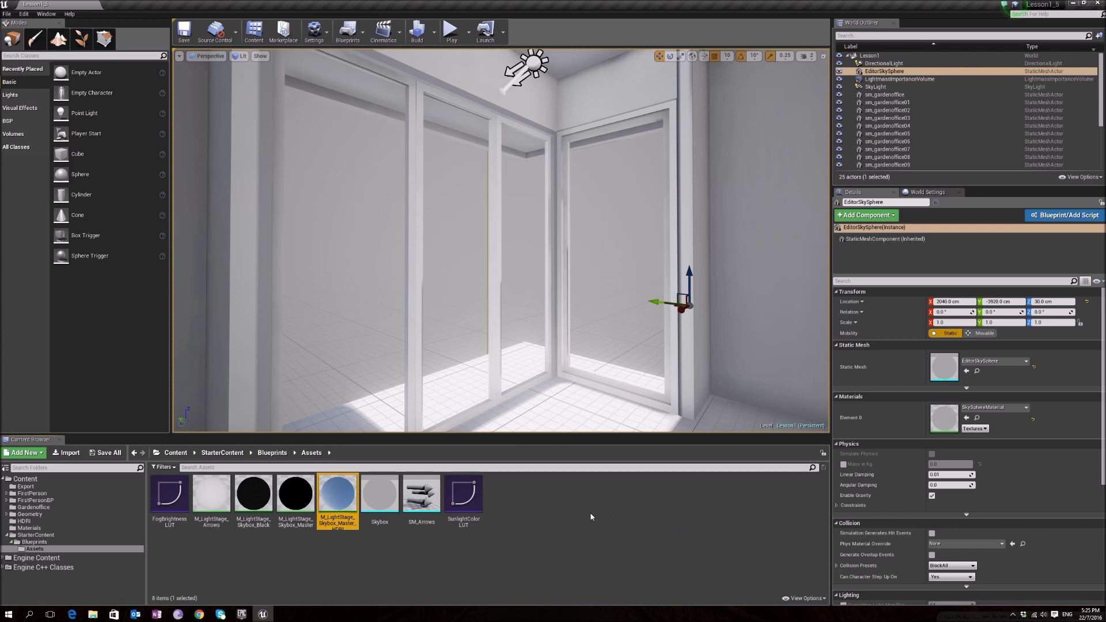
{"action": "double_click", "coordinate": [338, 497]}
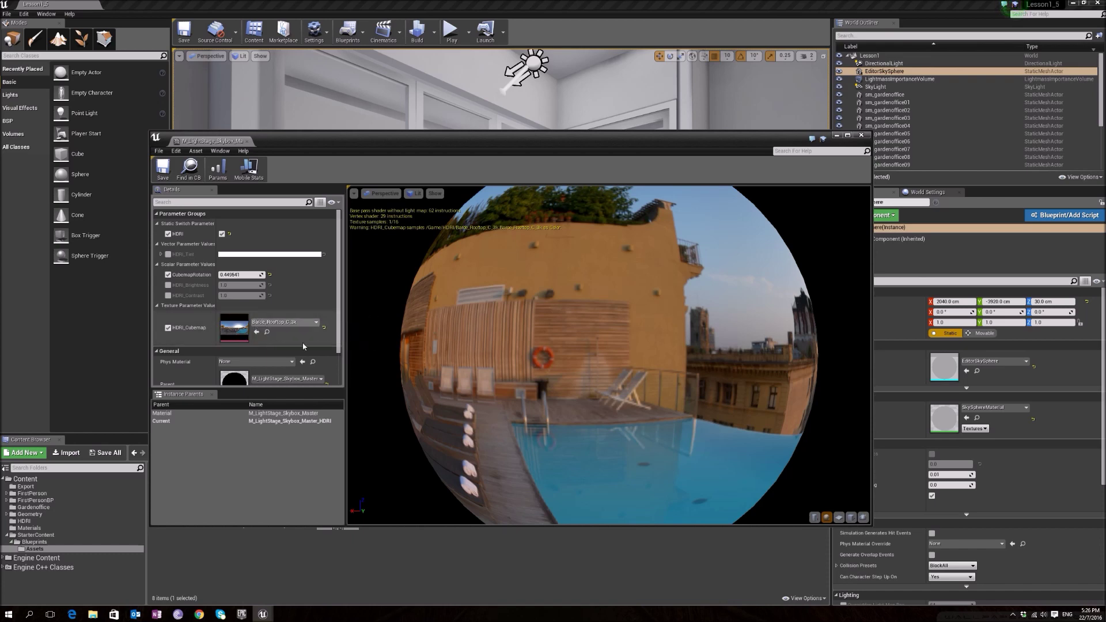
{"action": "left_click", "coordinate": [861, 136]}
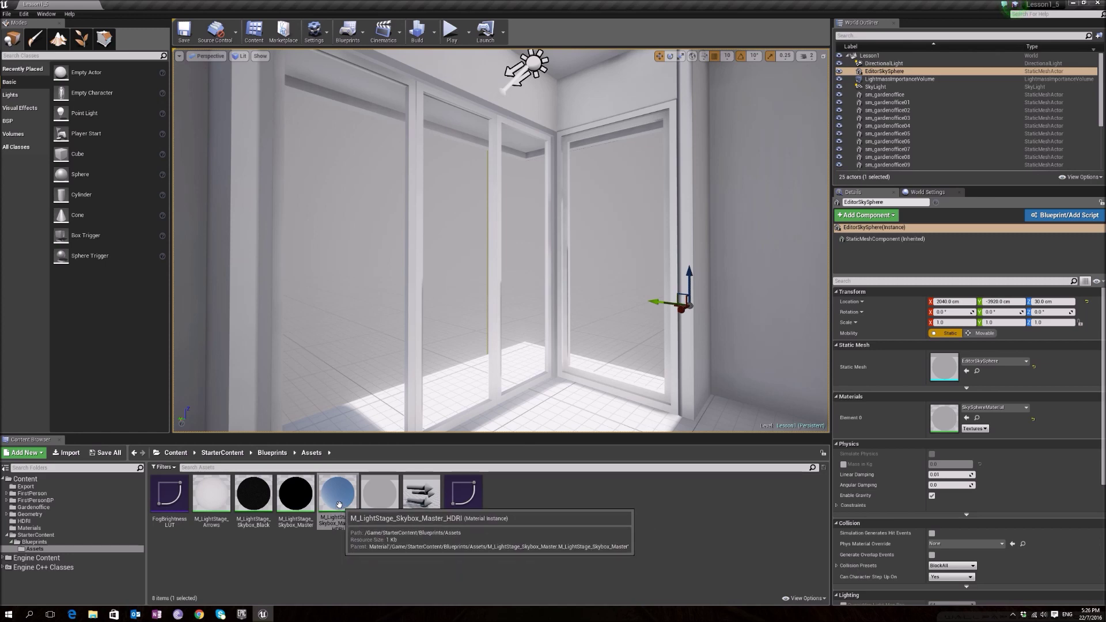
- Set its HDRI_Cubemap to Barce_Rooftop_C_3k and close the material instance editor
{"action": "double_click", "coordinate": [341, 514]}
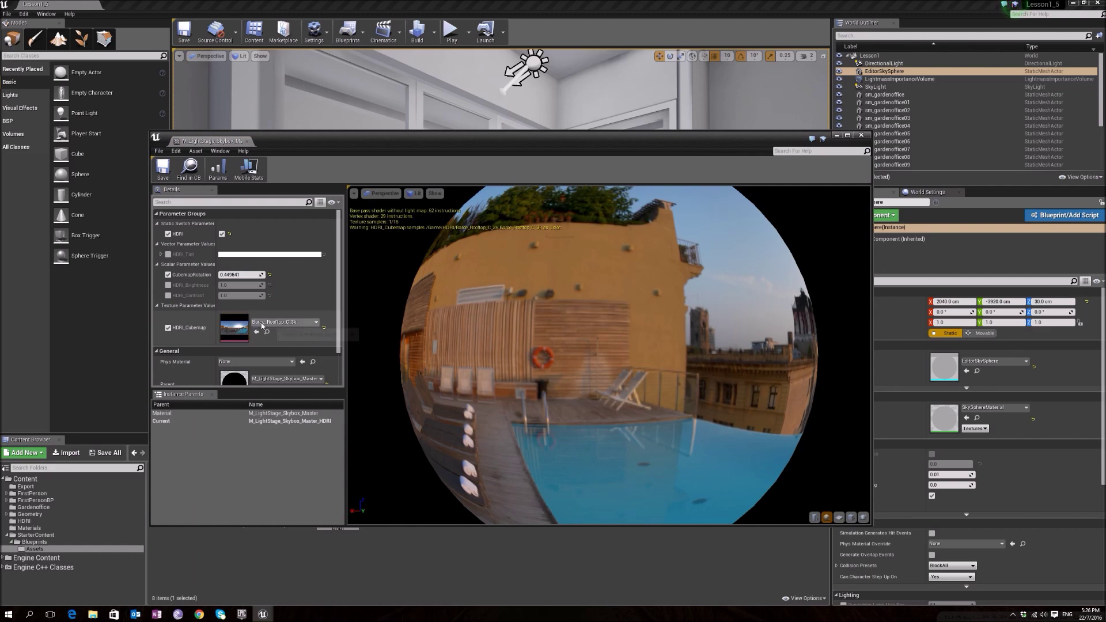
{"action": "left_click", "coordinate": [314, 322]}
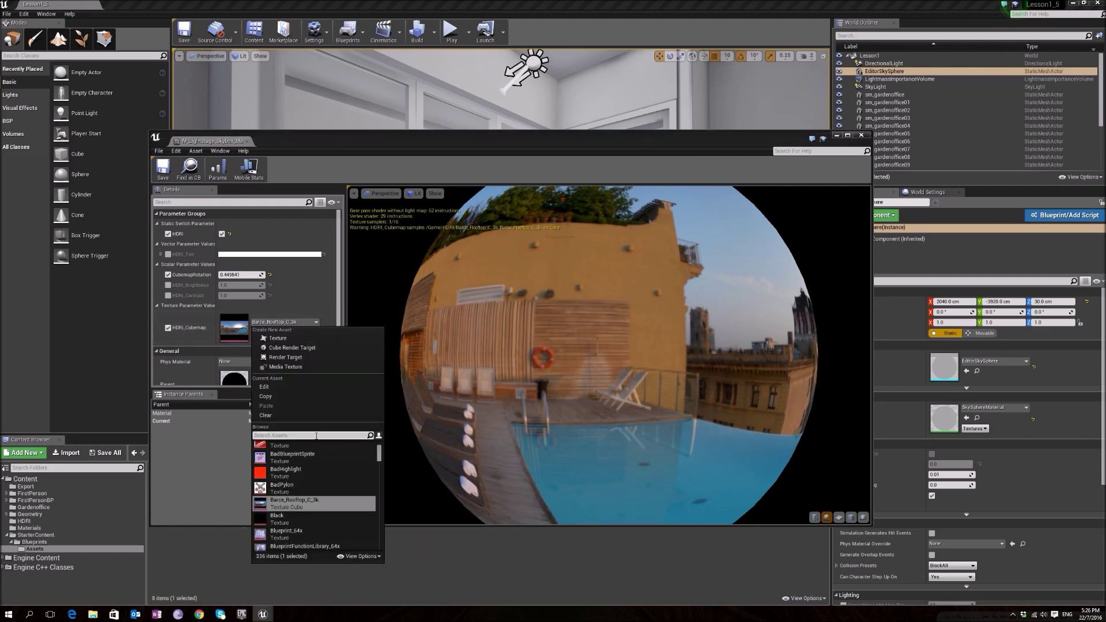
{"action": "type", "text": "barc"}
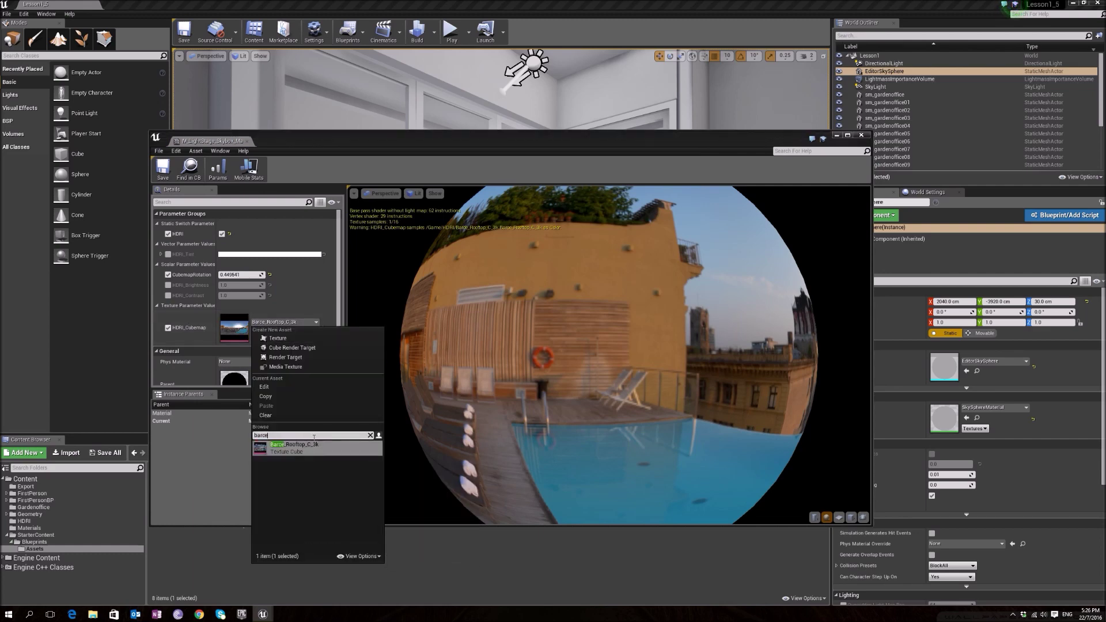
{"action": "type", "text": "e"}
{"action": "mouse_move", "coordinate": [307, 443]}
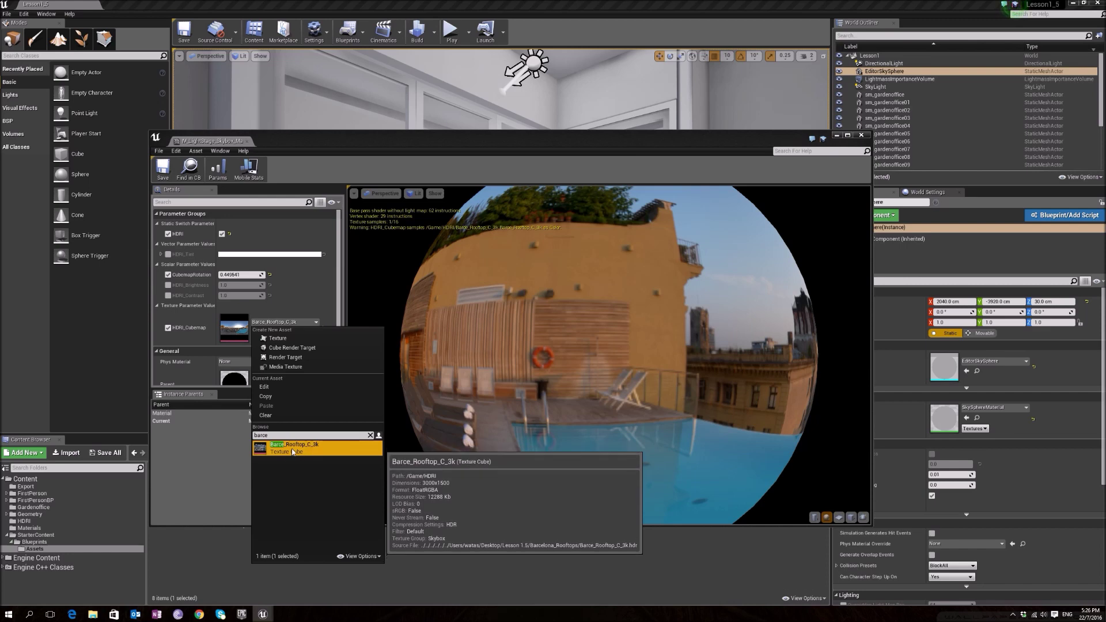
{"action": "left_click", "coordinate": [153, 457]}
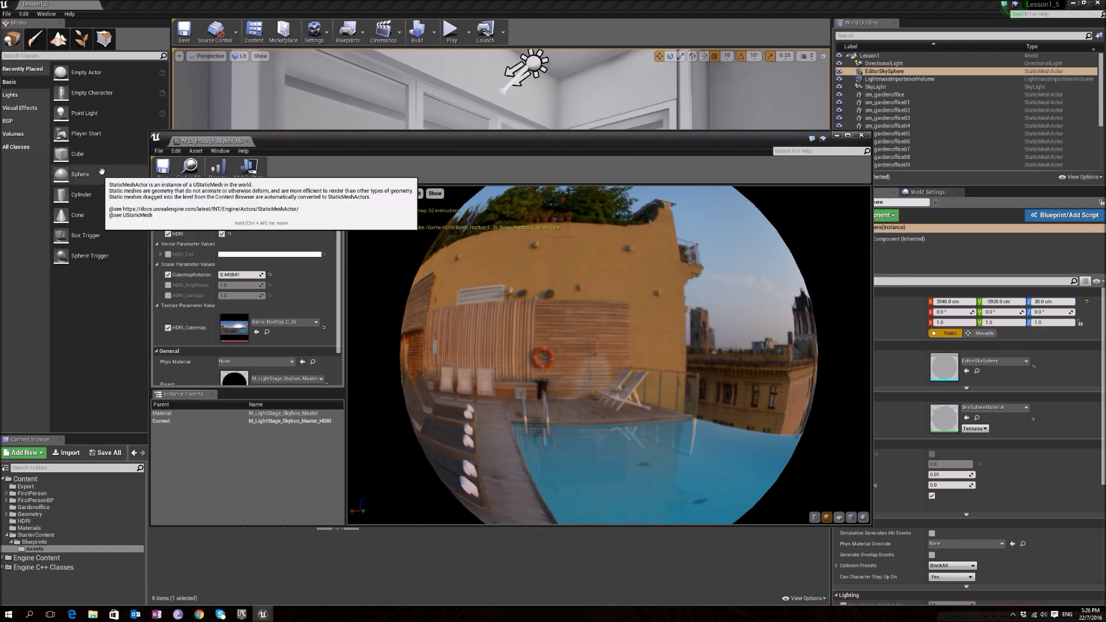
{"action": "left_click", "coordinate": [861, 135]}
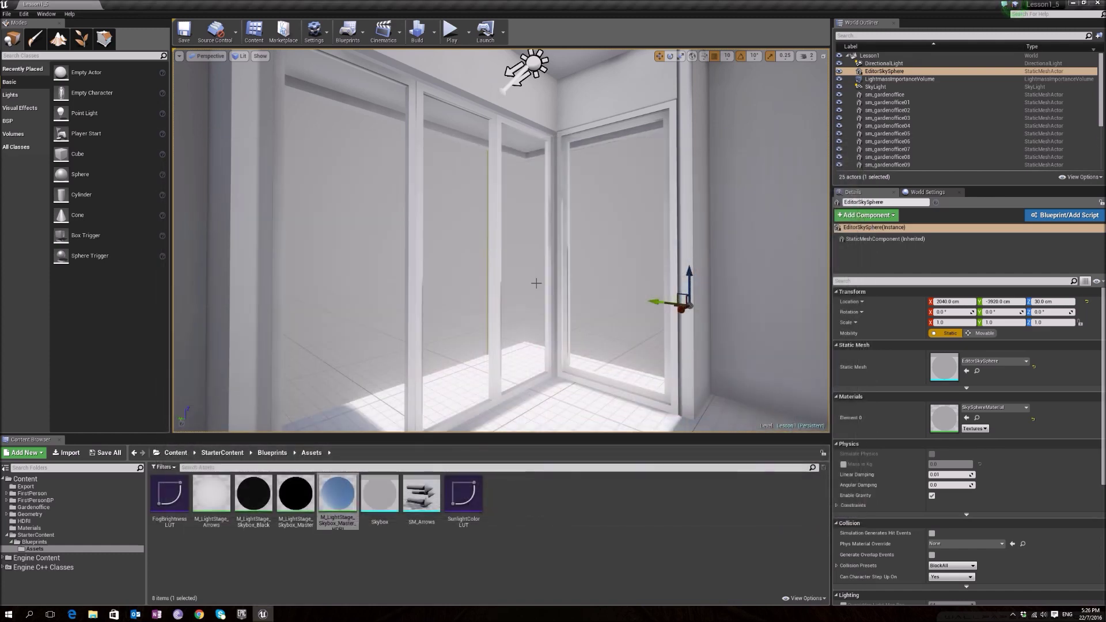
- Assign M_LightStage_Skybox_Master_HDRI to EditorSkySphere's Element 0 material slot
{"action": "key", "text": "f"}
{"action": "right_click_drag", "start_coordinate": [501, 242], "coordinate": [420, 230]}
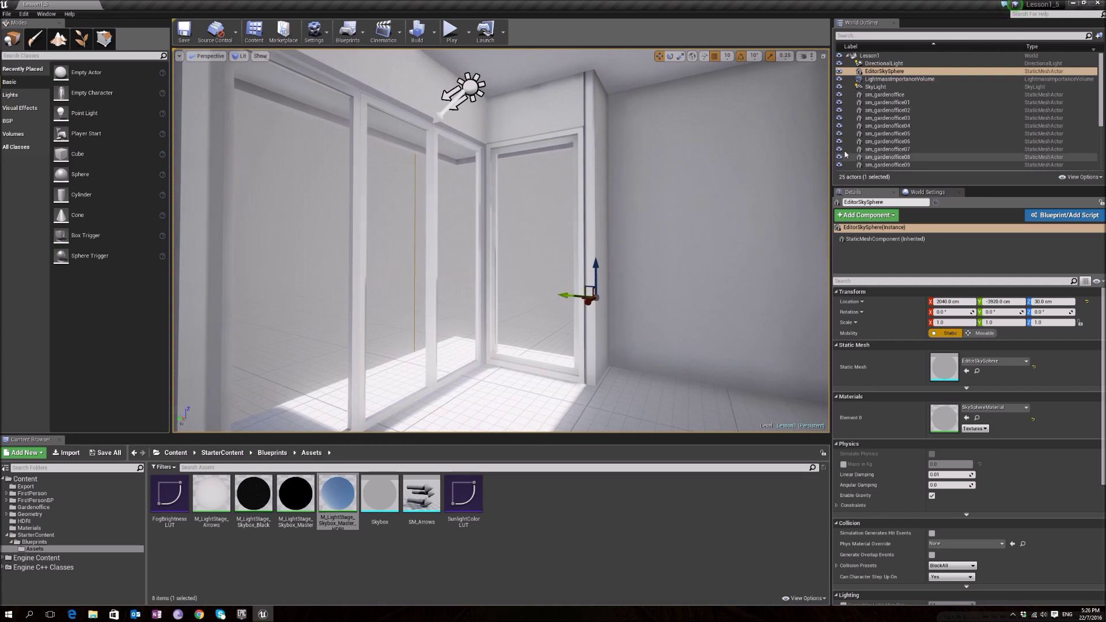
{"action": "left_click", "coordinate": [885, 73]}
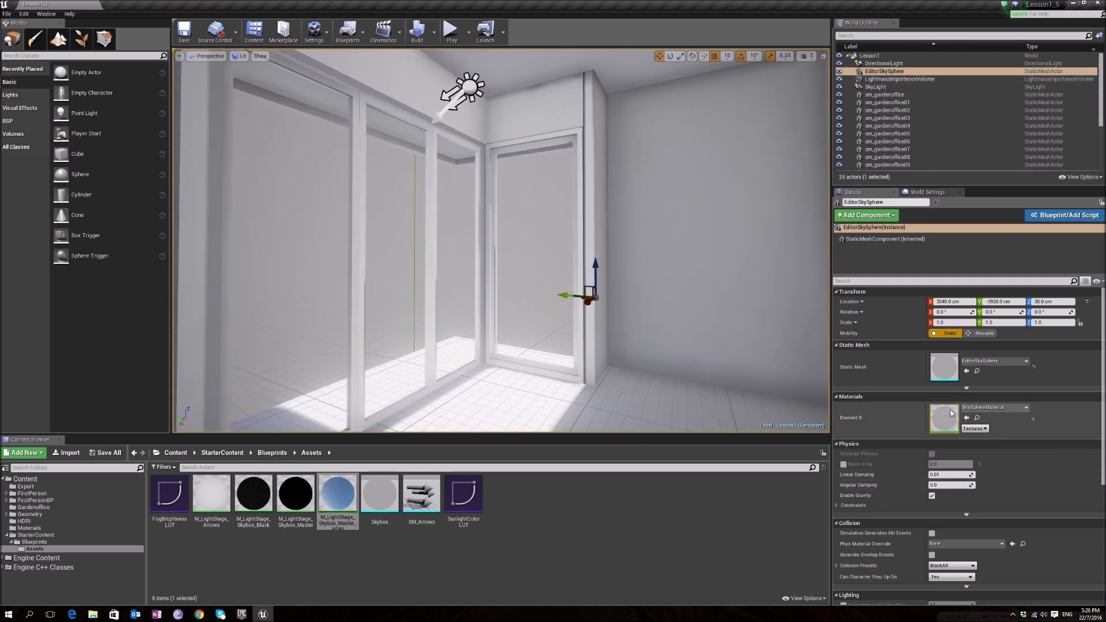
{"action": "left_click", "coordinate": [976, 410]}
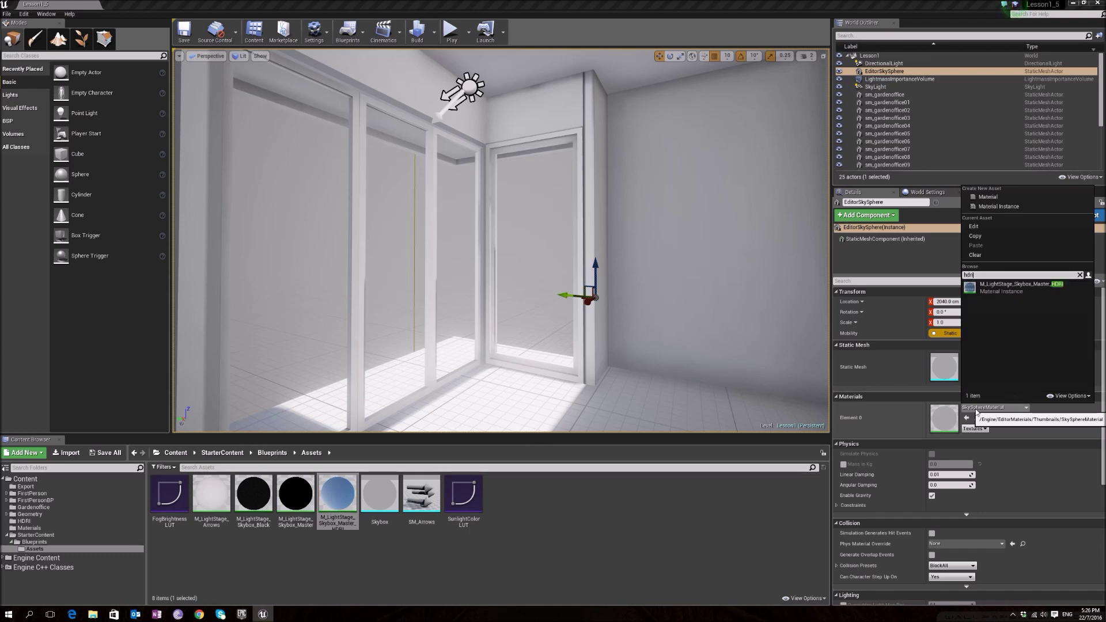
{"action": "left_click", "coordinate": [995, 284]}
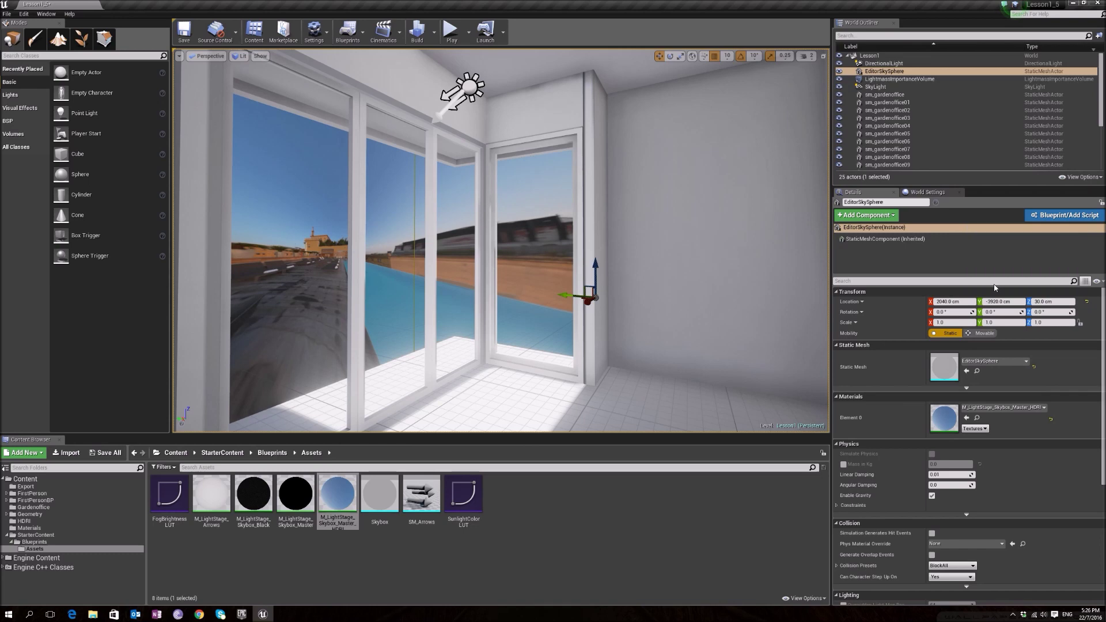
{"action": "right_click_drag", "start_coordinate": [501, 242], "coordinate": [368, 242]}
{"action": "left_click", "coordinate": [884, 70]}
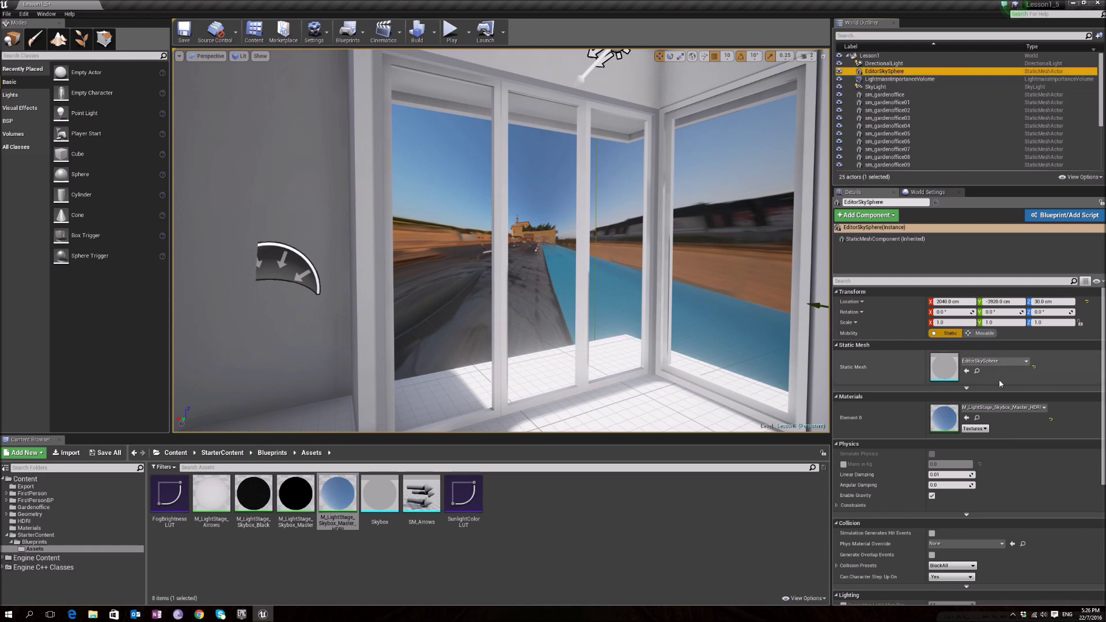
- Set EditorSkySphere's locked scale to 20 and view the window corner toward the sun
{"action": "left_click", "coordinate": [958, 323]}
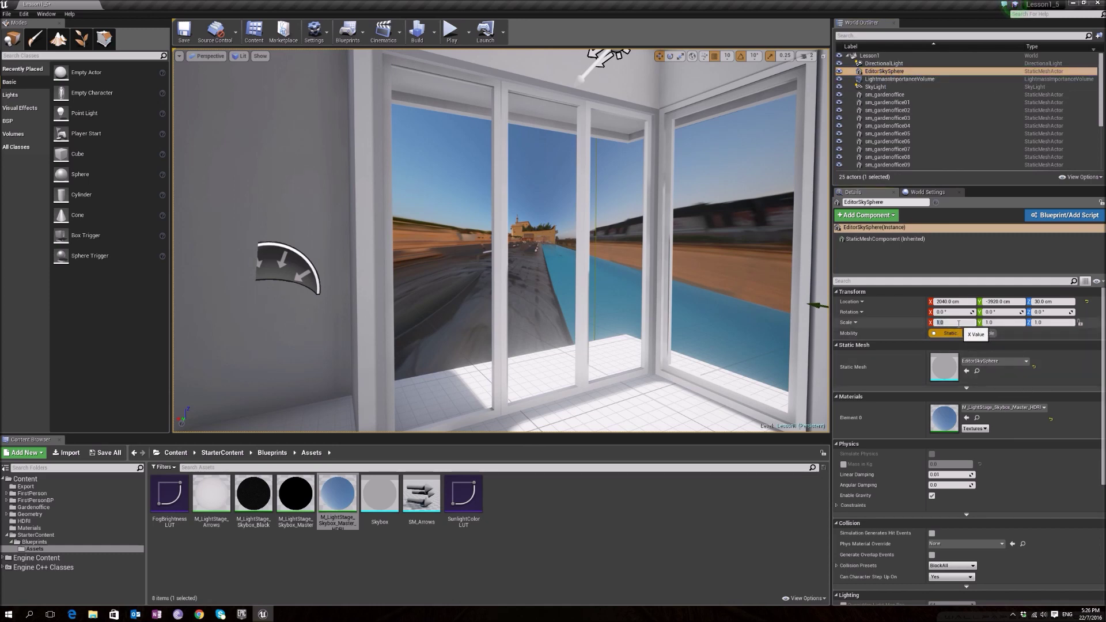
{"action": "type", "text": "20"}
{"action": "key", "text": "Return"}
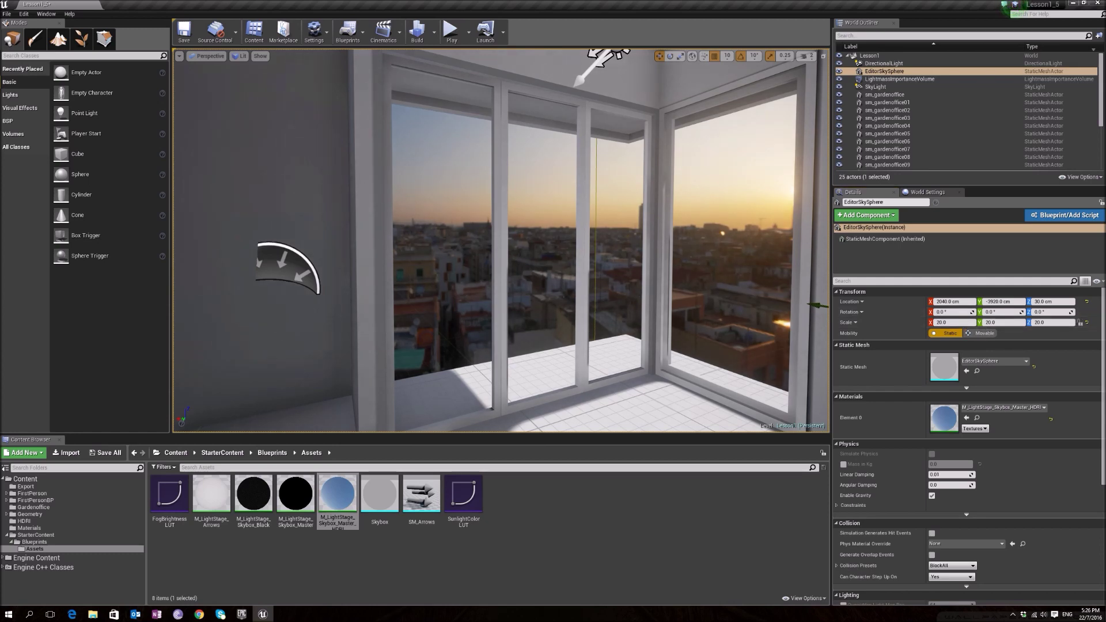
{"action": "right_click_drag", "start_coordinate": [368, 242], "coordinate": [309, 242]}
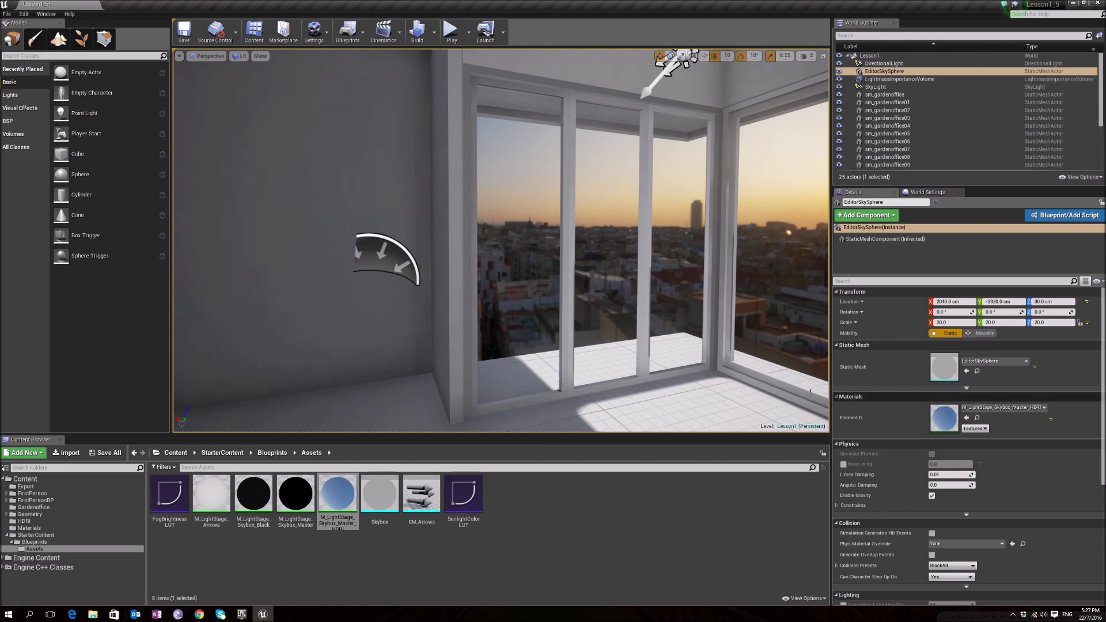
{"action": "right_click_drag", "start_coordinate": [542, 300], "coordinate": [567, 300]}
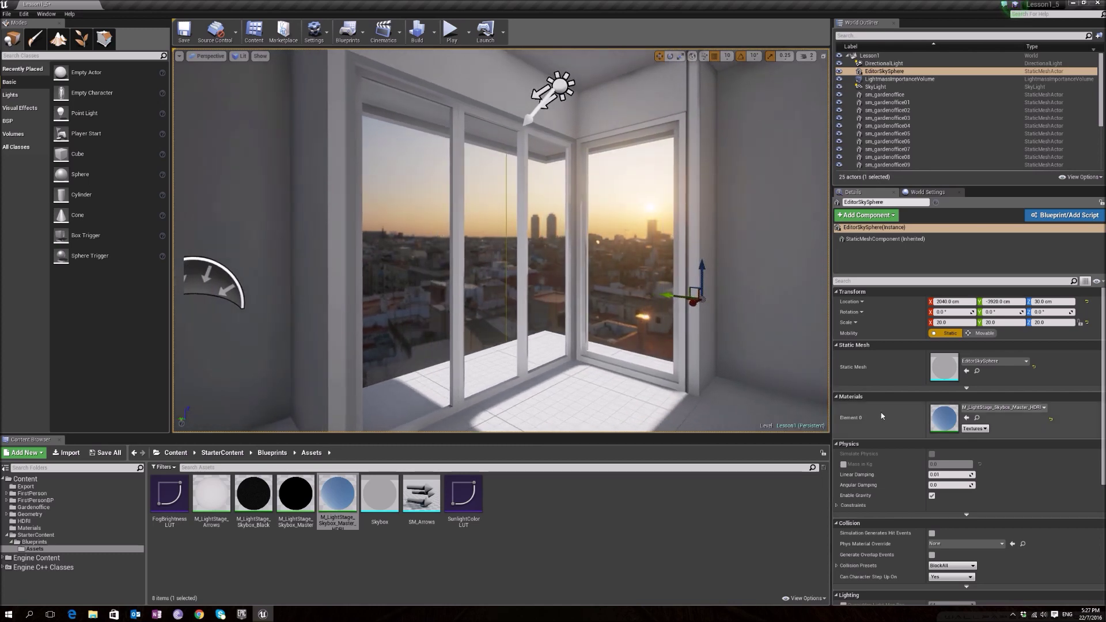
- Set the HDRI skybox instance's CubemapRotation to 0.449541 so the sun sits in the windows
{"action": "double_click", "coordinate": [938, 421]}
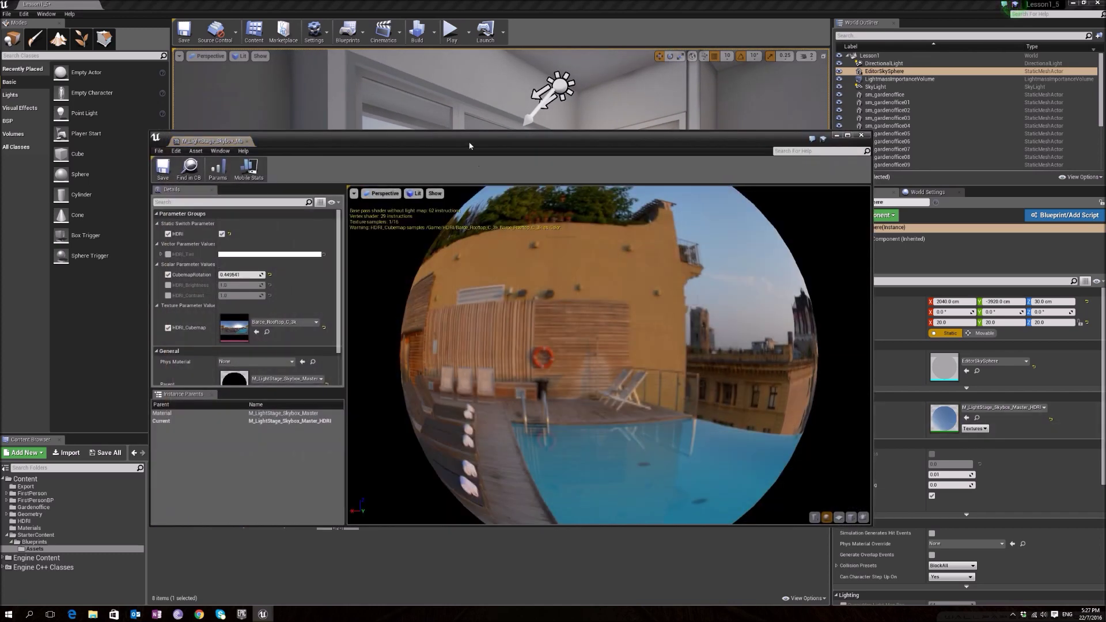
{"action": "left_click_drag", "start_coordinate": [469, 146], "coordinate": [861, 344]}
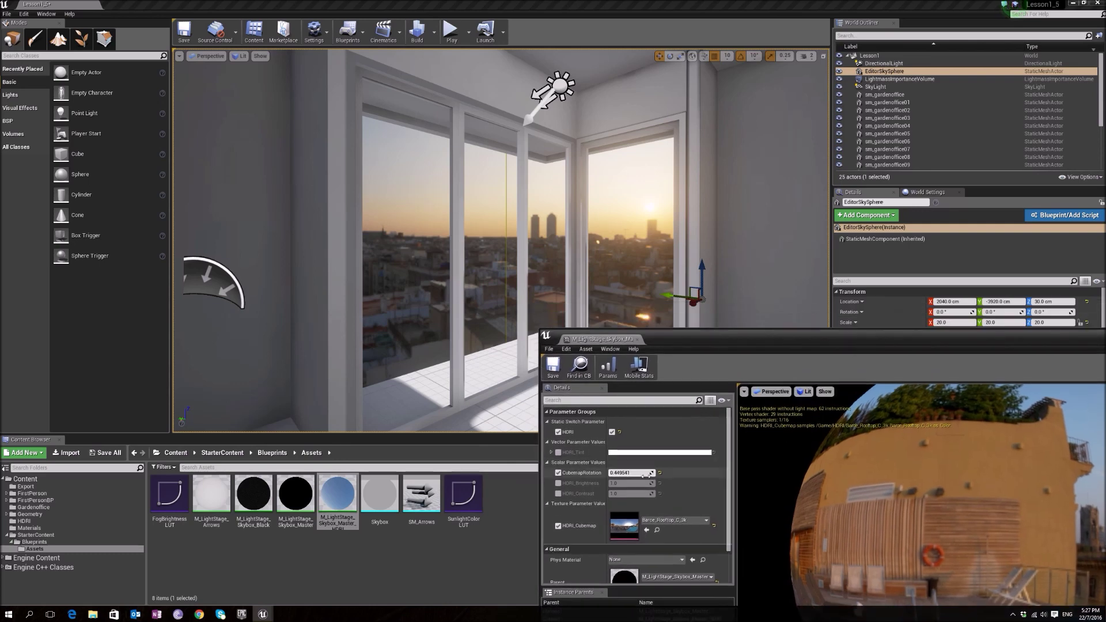
{"action": "mouse_move", "coordinate": [648, 473]}
{"action": "left_mouse_down"}
{"action": "mouse_move", "coordinate": [659, 472]}
{"action": "mouse_move", "coordinate": [645, 473]}
{"action": "left_mouse_up"}
{"action": "left_click_drag", "start_coordinate": [1054, 337], "coordinate": [669, 260]}
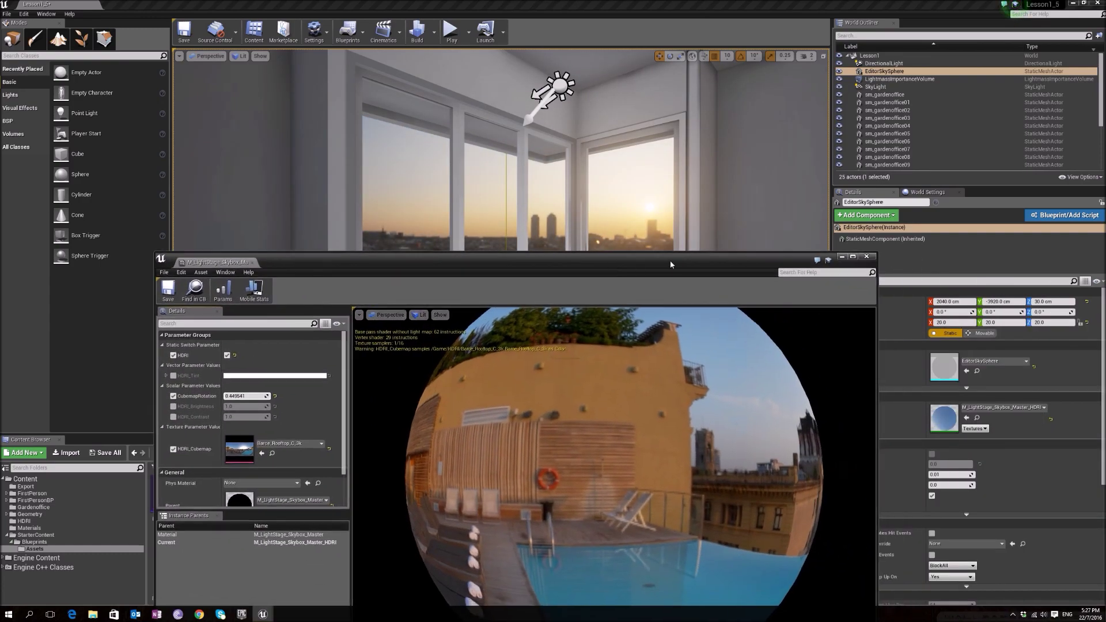
{"action": "left_click", "coordinate": [867, 257]}
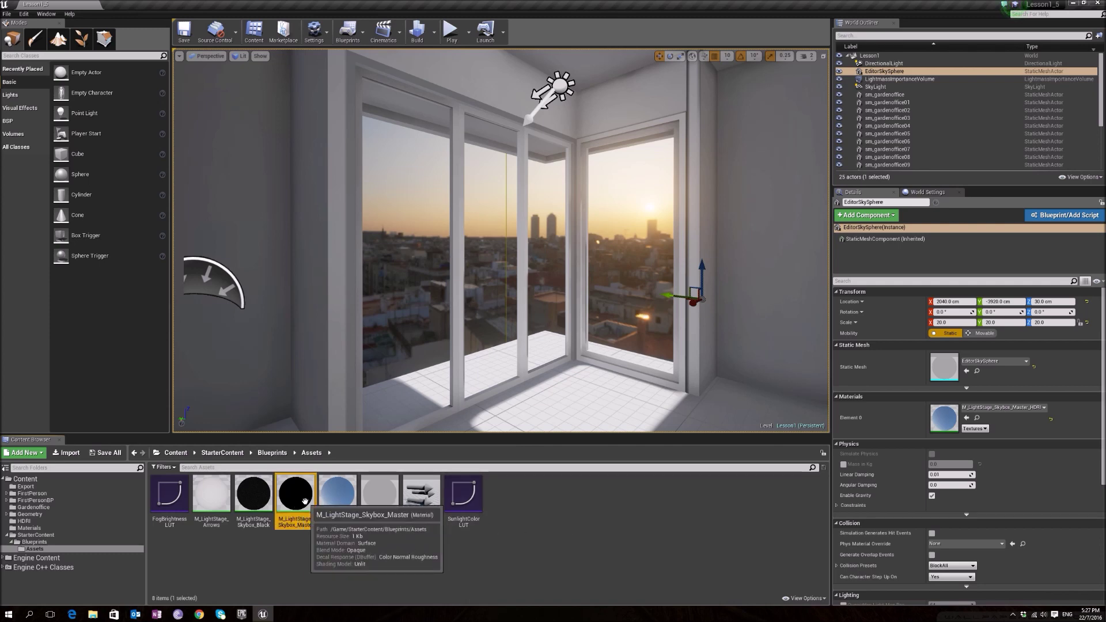
{"action": "double_click", "coordinate": [316, 524]}
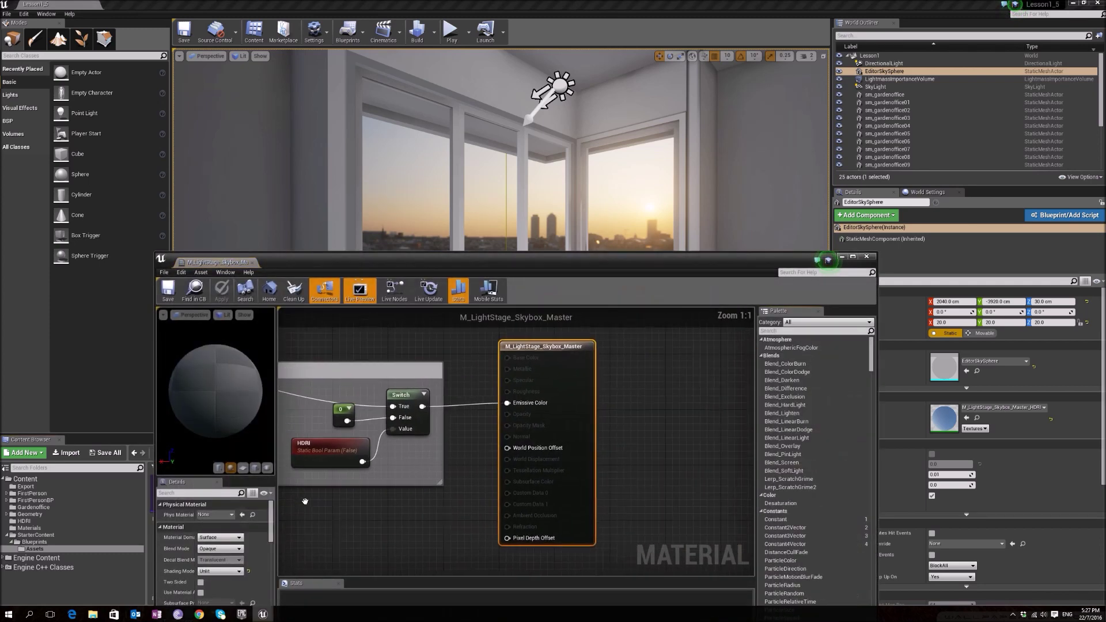
{"action": "left_click", "coordinate": [866, 257]}
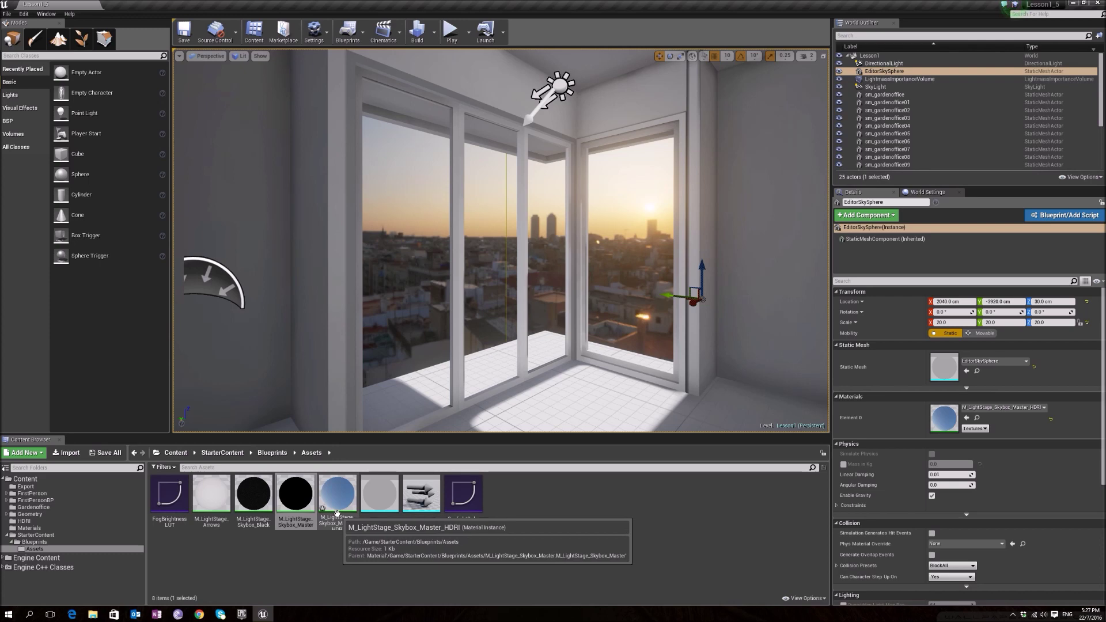
{"action": "double_click", "coordinate": [295, 494]}
{"action": "scroll", "coordinate": [365, 448], "scroll_direction": "down", "scroll_amount": 4}
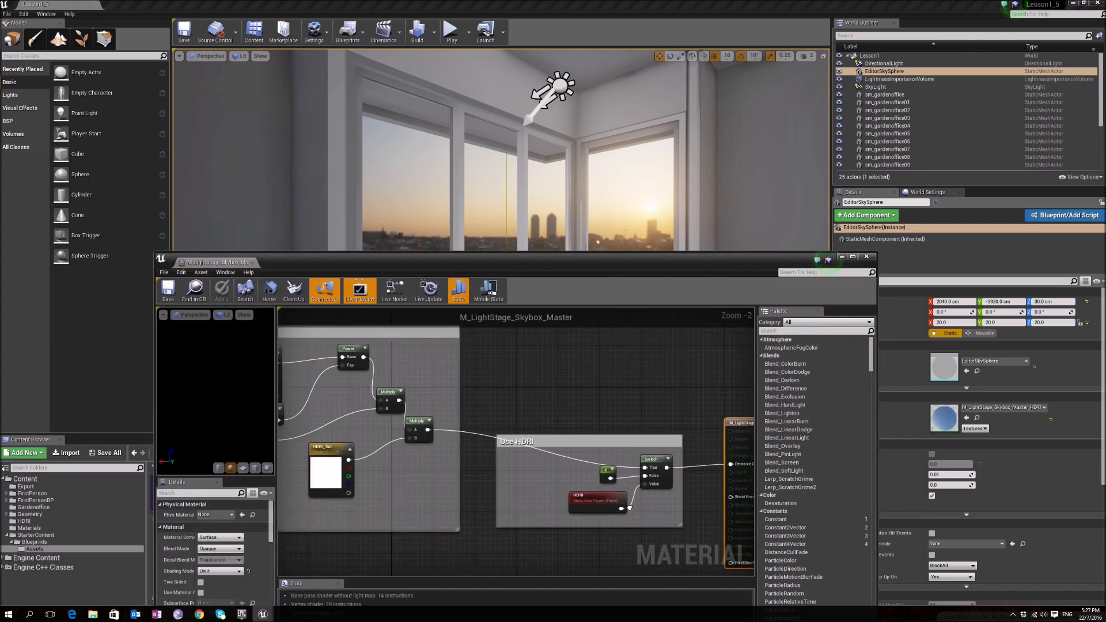
{"action": "right_click_drag", "start_coordinate": [449, 489], "coordinate": [320, 437]}
{"action": "scroll", "coordinate": [404, 458], "scroll_direction": "up", "scroll_amount": 4}
{"action": "left_click", "coordinate": [867, 257]}
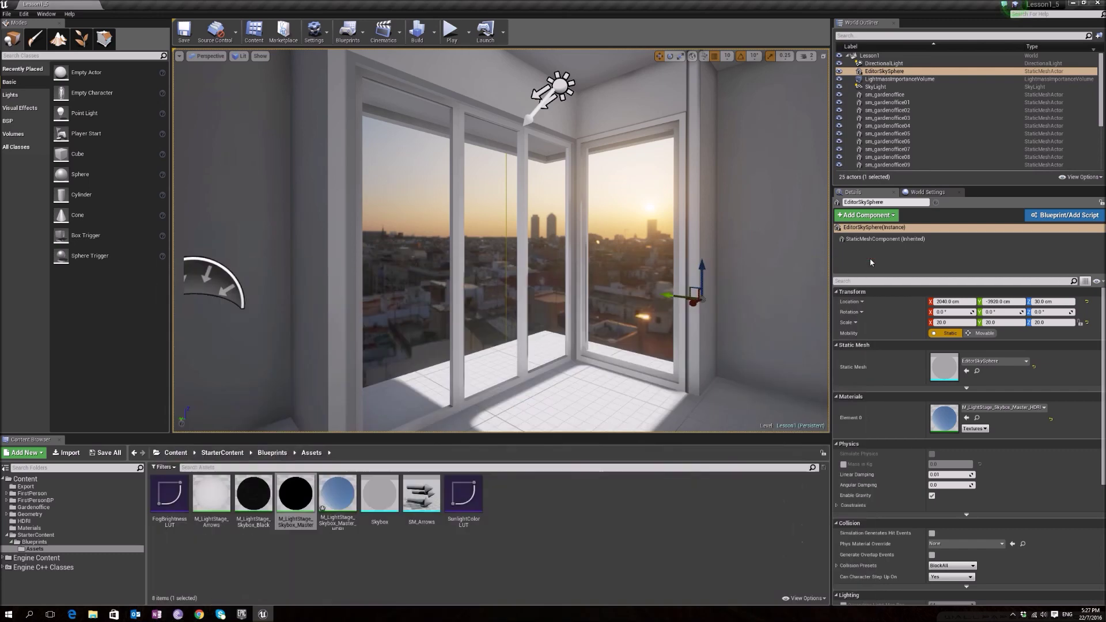
- Give the HDRI skybox instance a warm peach HDRI_Tint and close the material instance
{"action": "double_click", "coordinate": [331, 506]}
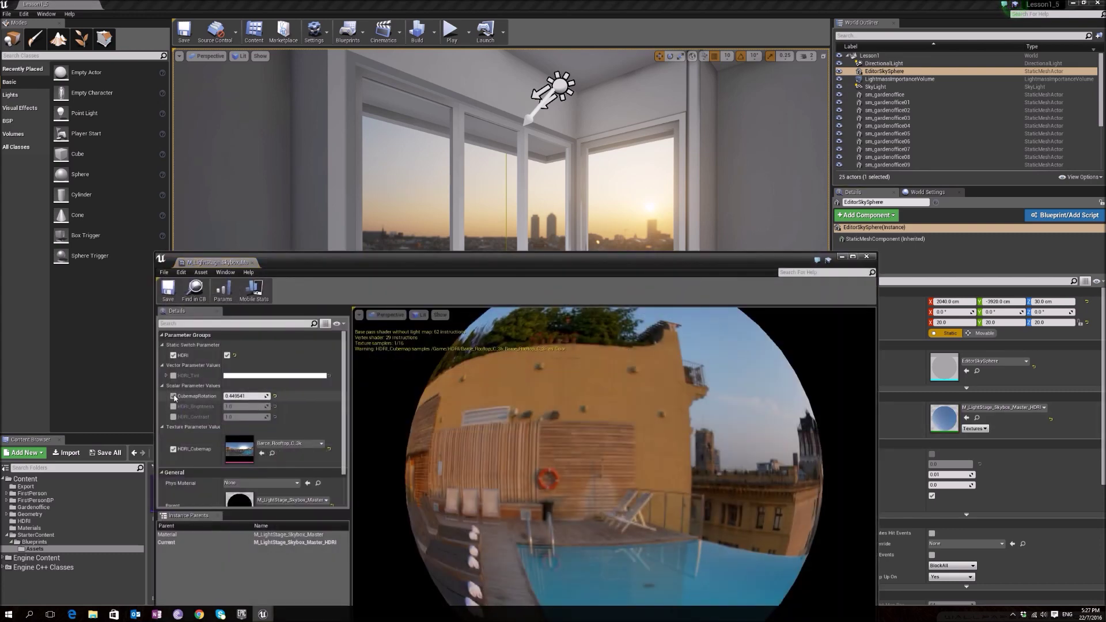
{"action": "left_click", "coordinate": [250, 378]}
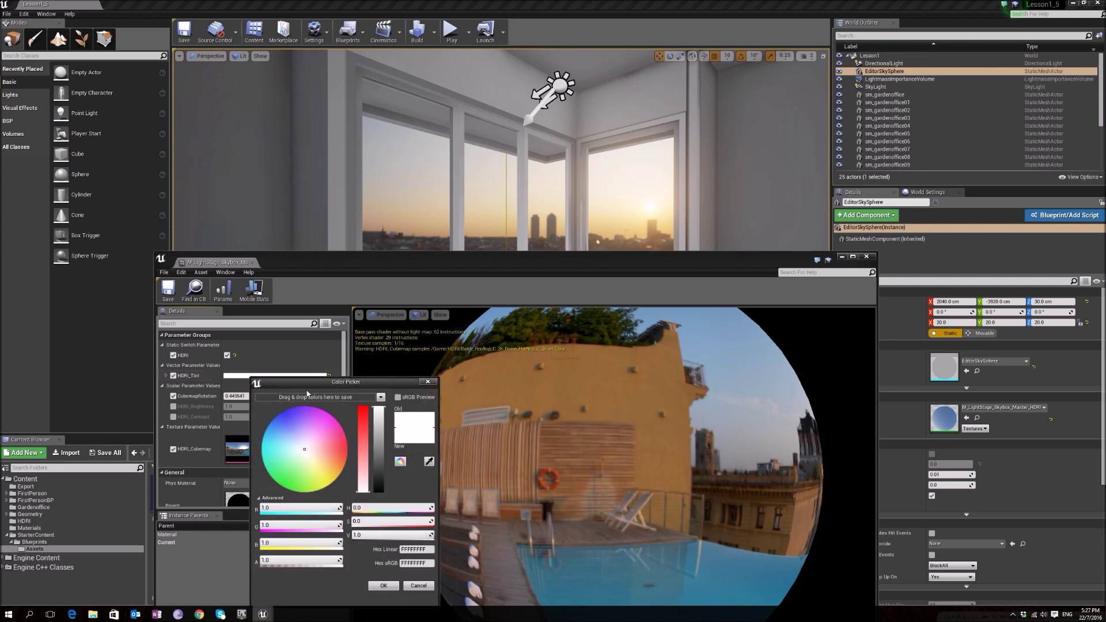
{"action": "left_click_drag", "start_coordinate": [323, 447], "coordinate": [320, 452]}
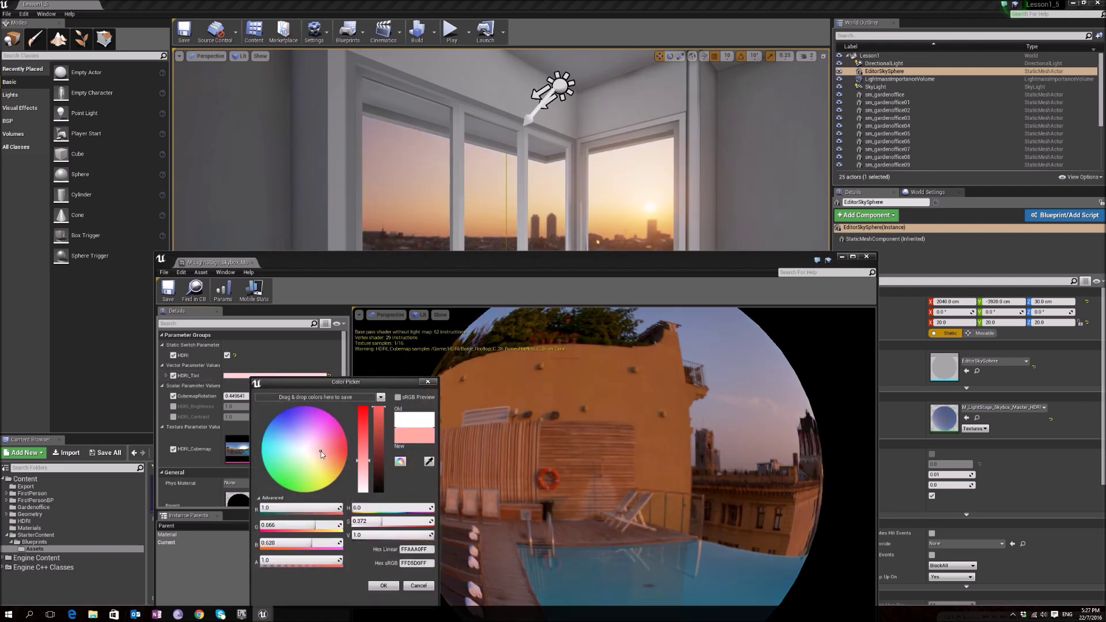
{"action": "left_click_drag", "start_coordinate": [324, 461], "coordinate": [320, 459]}
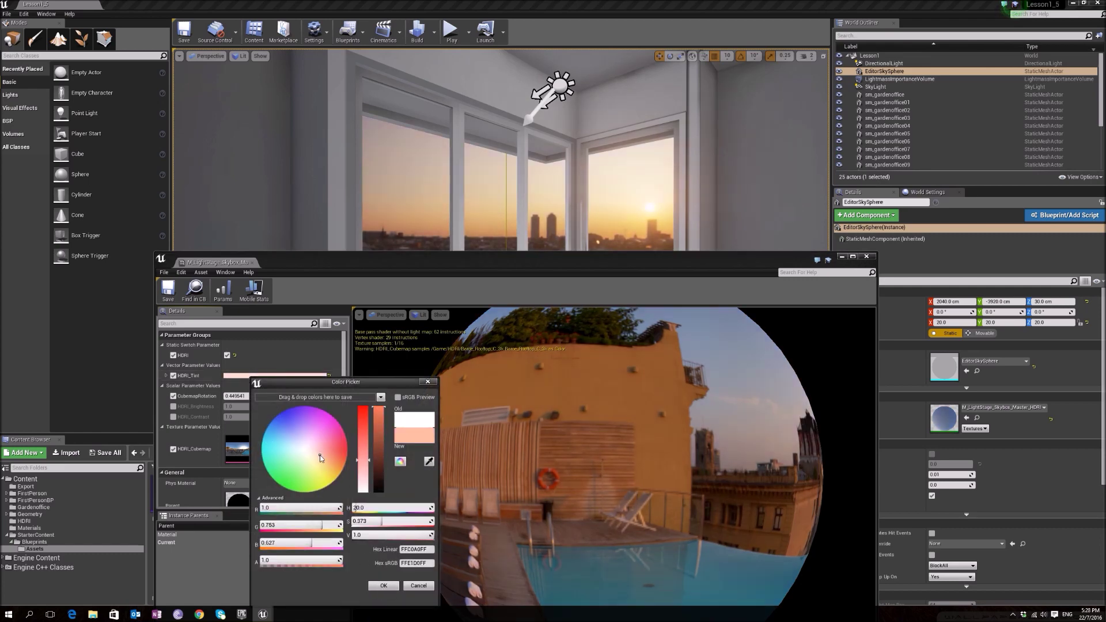
{"action": "left_click", "coordinate": [382, 585]}
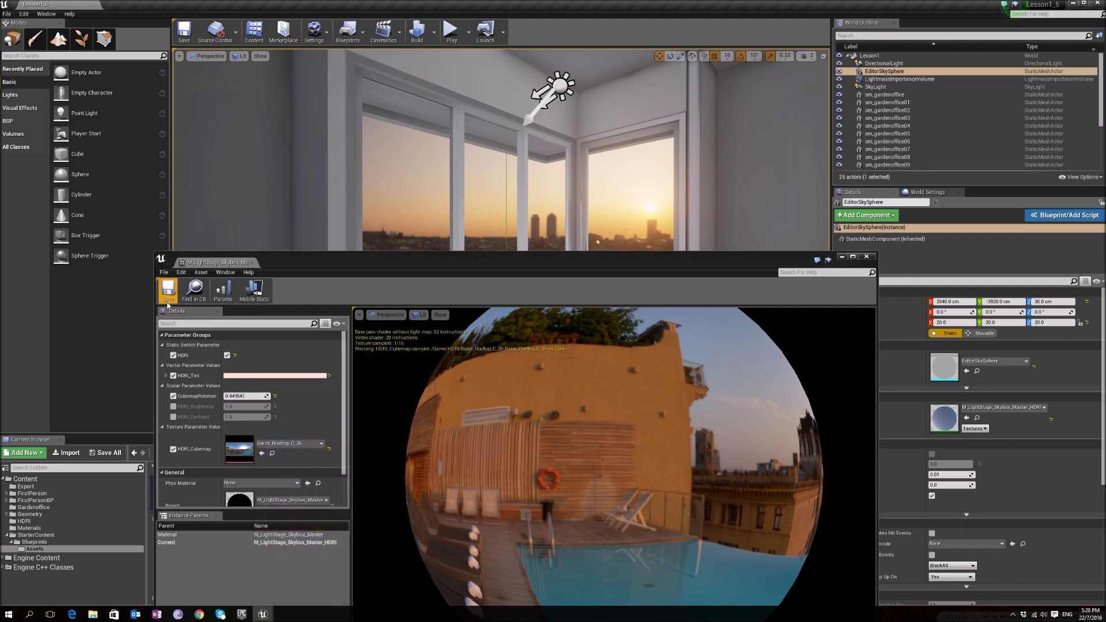
{"action": "left_click", "coordinate": [865, 256]}
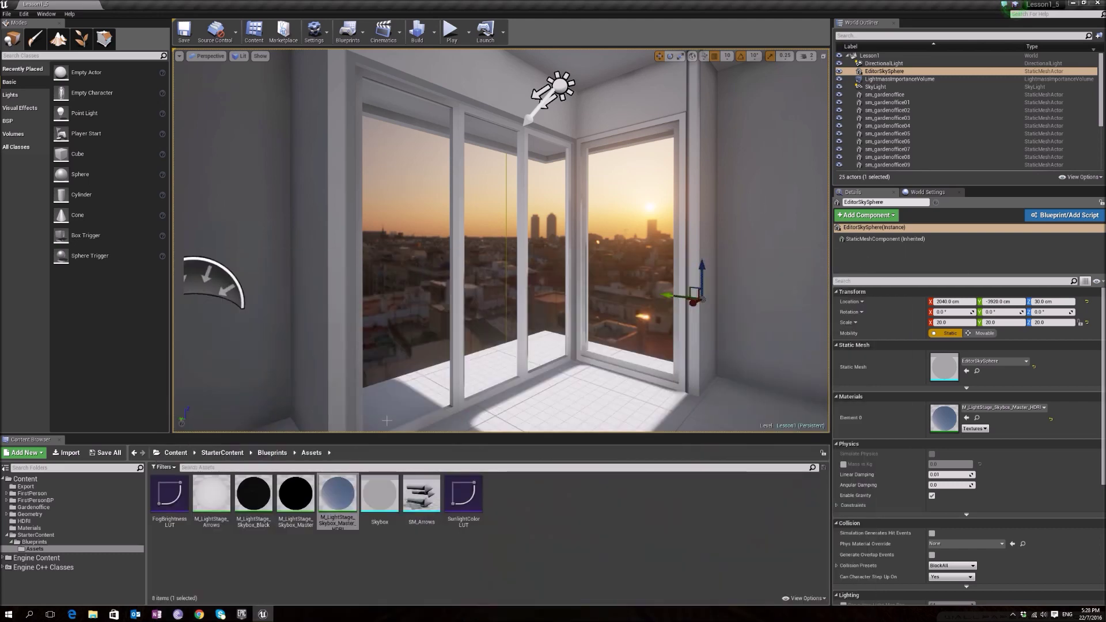